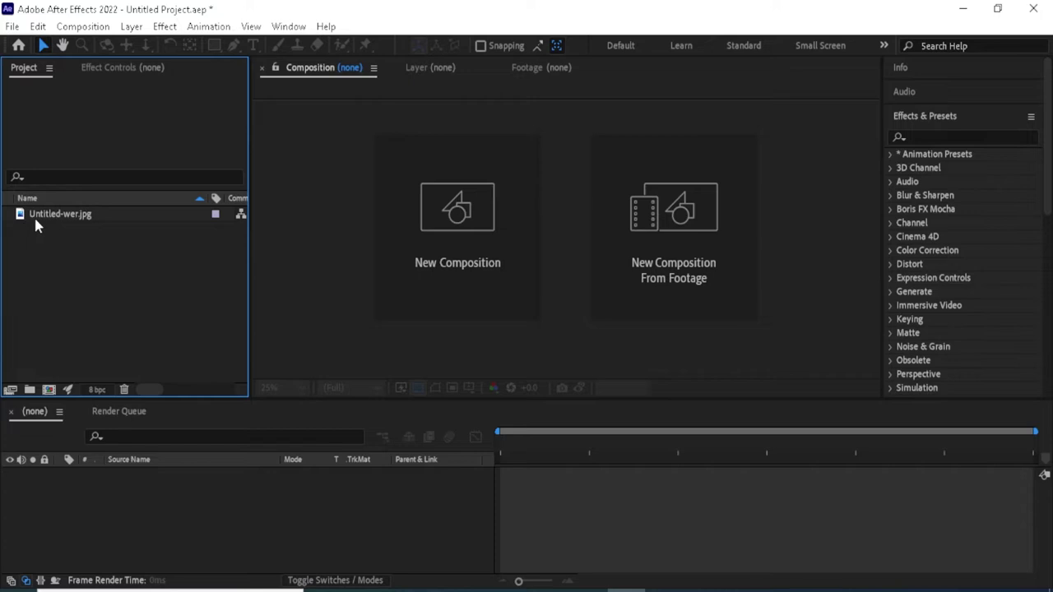
Step: Build the Untitled-wer composition from Untitled-wer.jpg and view it at 50% zoom
left_click(59, 215)
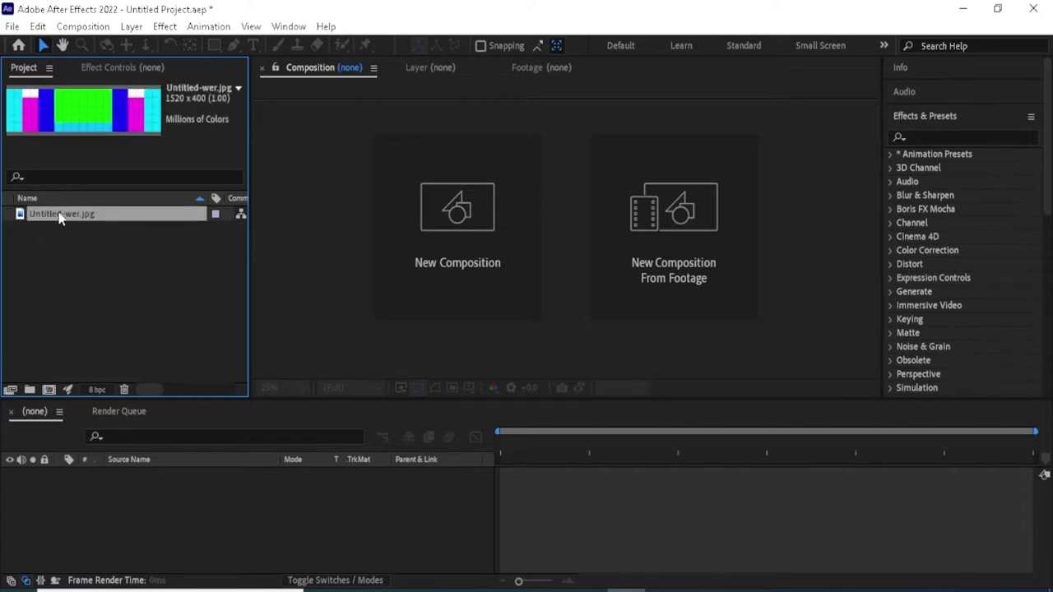
left_click_drag(58, 216, 164, 517)
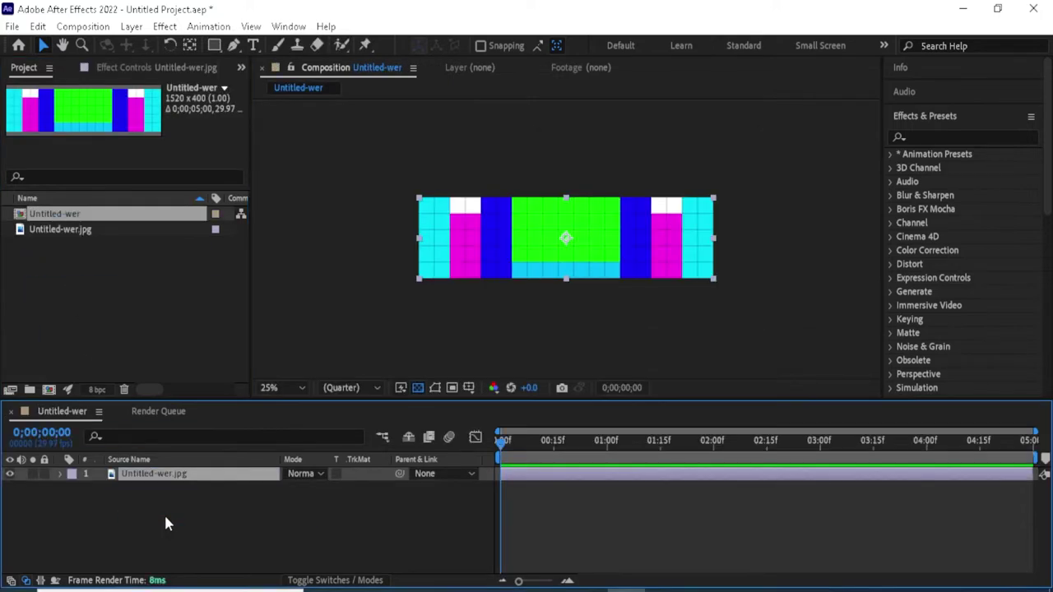
left_click(612, 325)
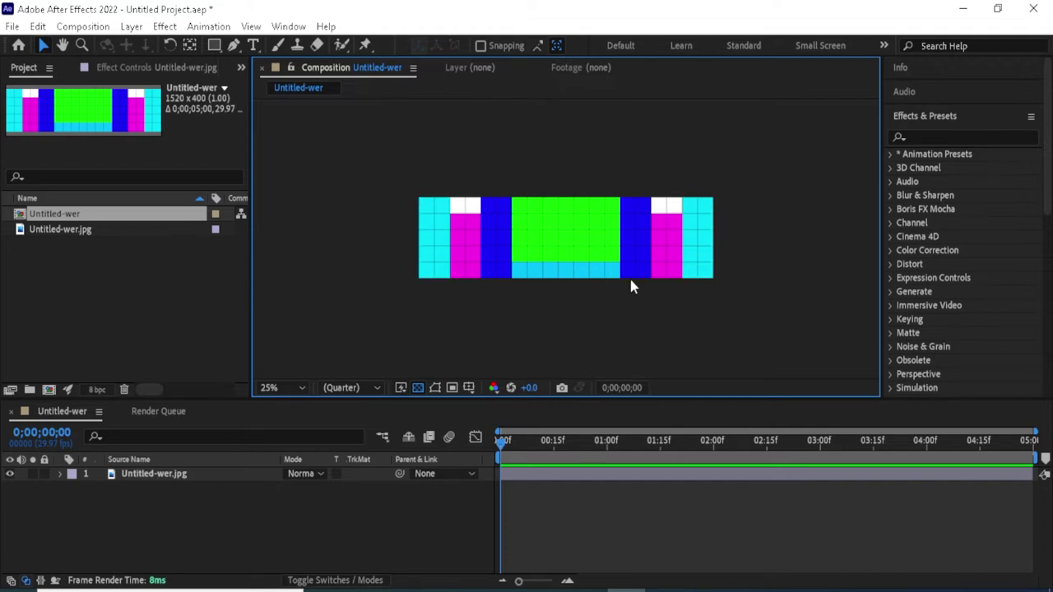
key("period")
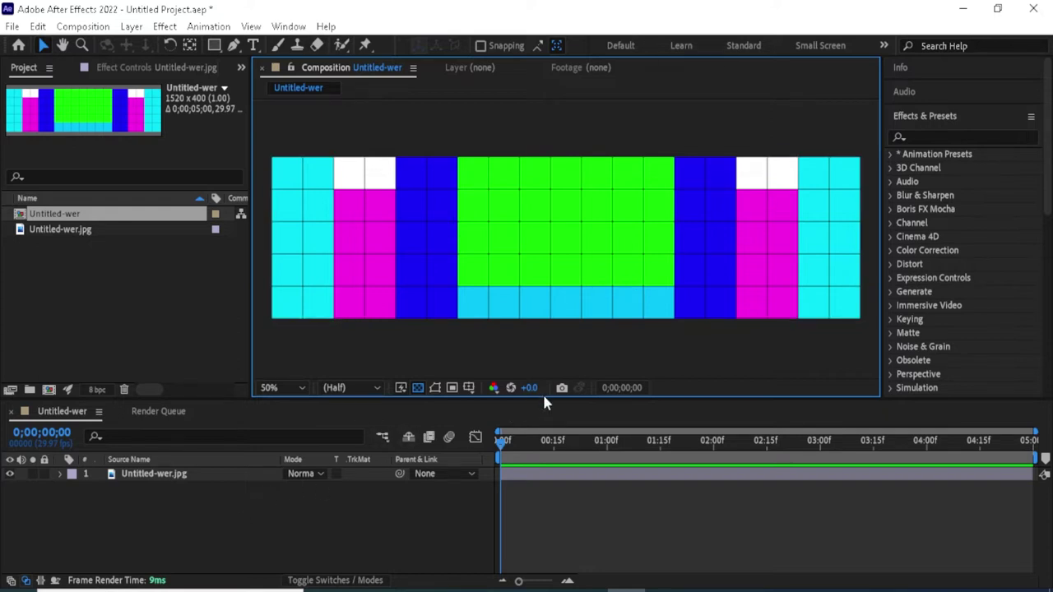
left_click_drag(542, 397, 542, 356)
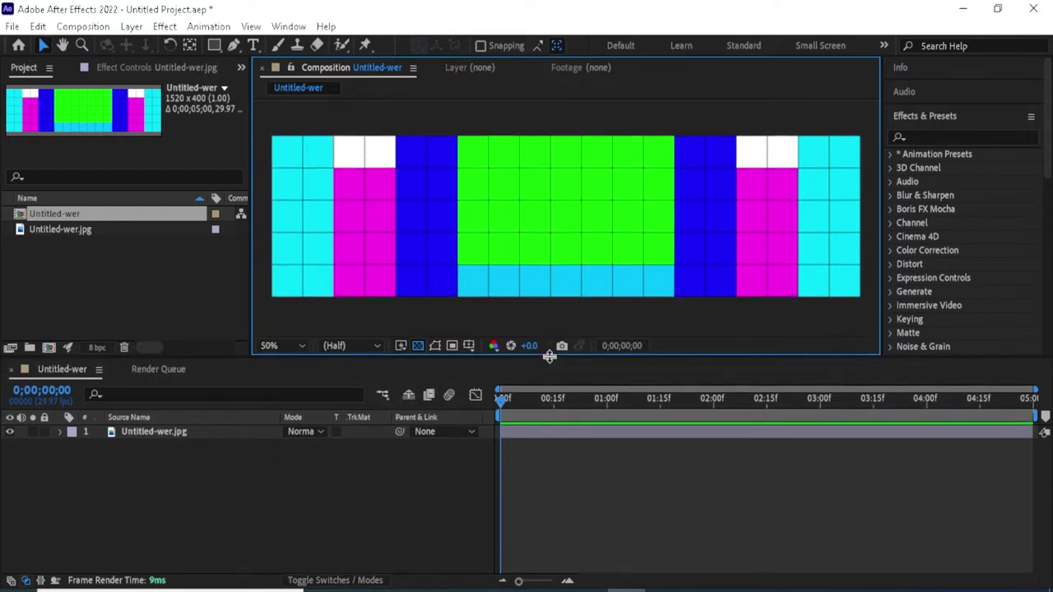
left_click(276, 534)
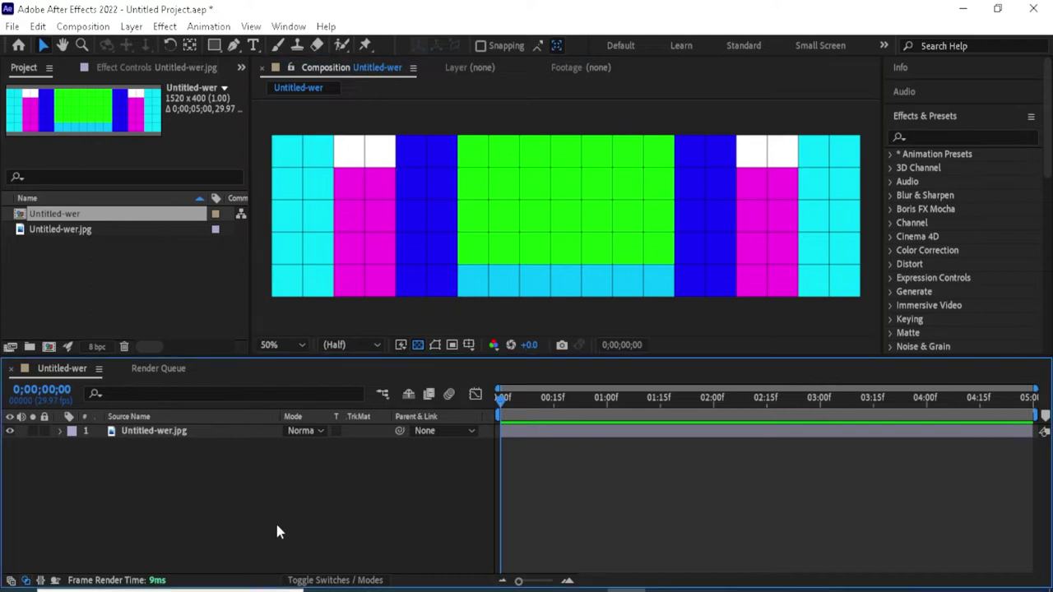
Step: Add a white solid sized 560 px wide by 320 px high to the composition
right_click(196, 532)
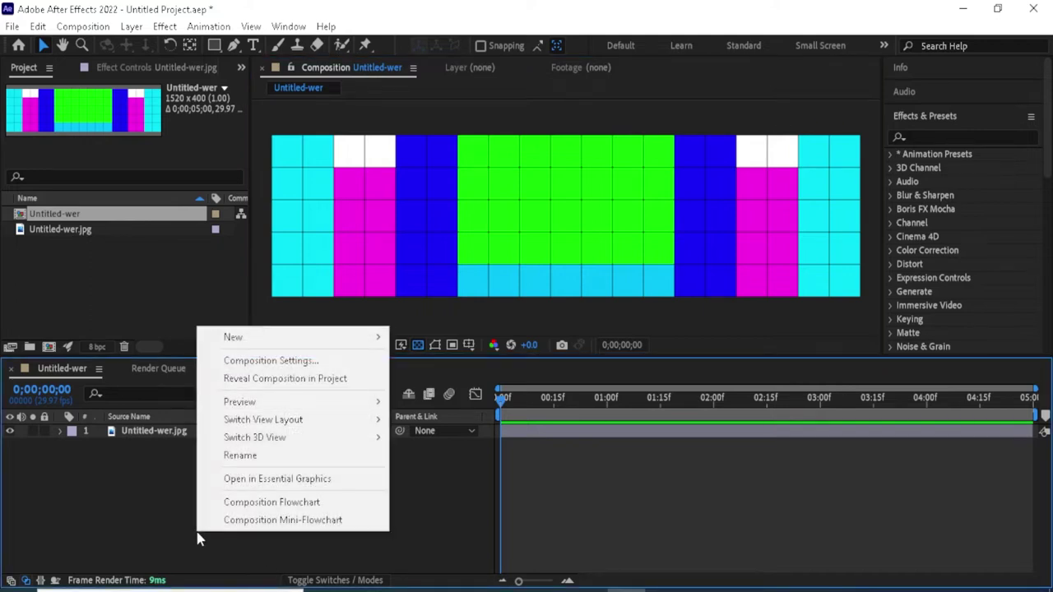
mouse_move(235, 339)
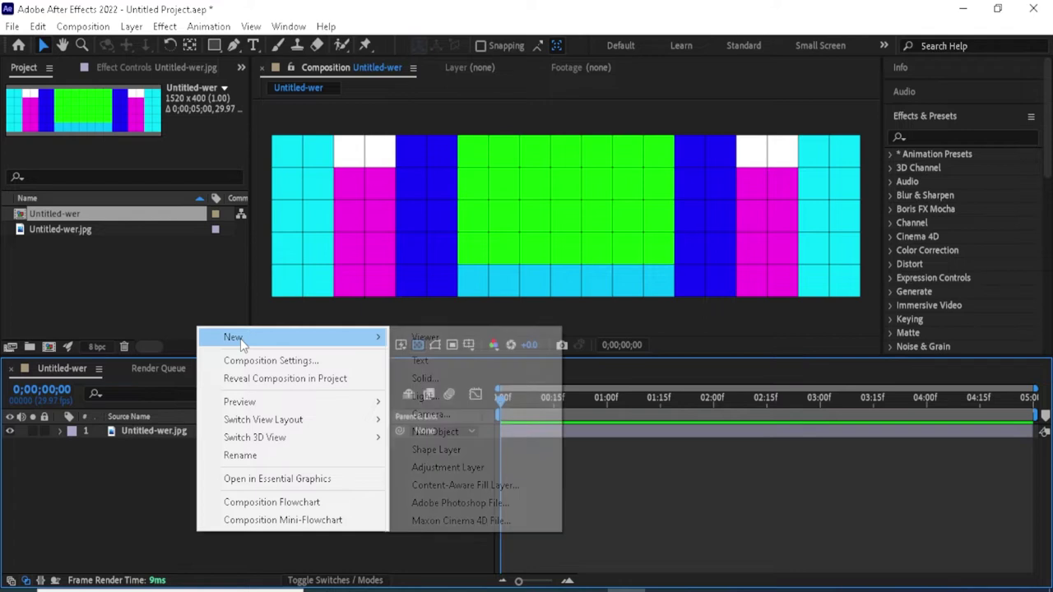
left_click(434, 380)
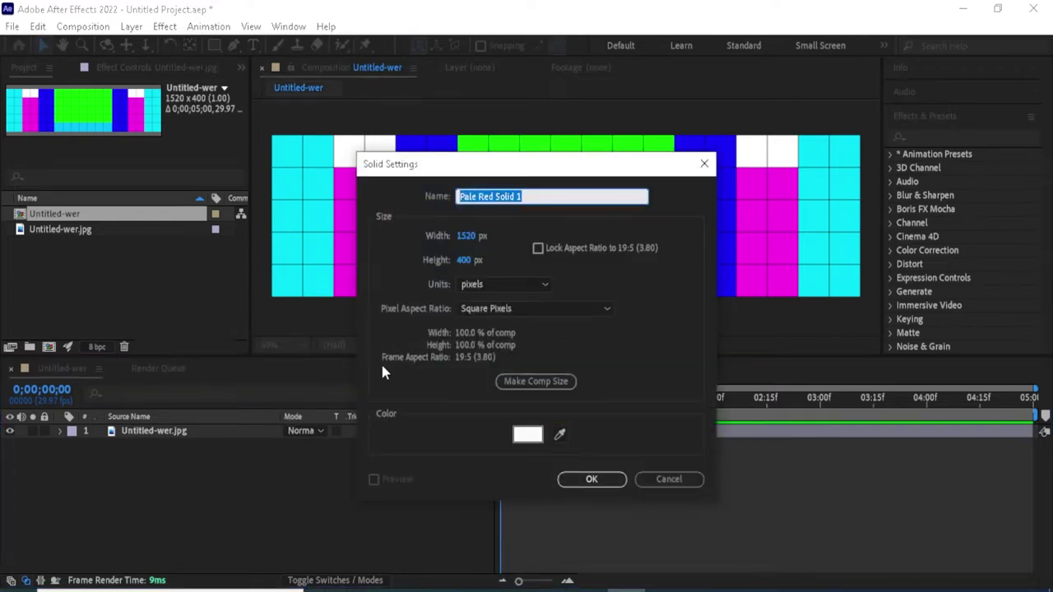
left_click_drag(505, 170, 507, 297)
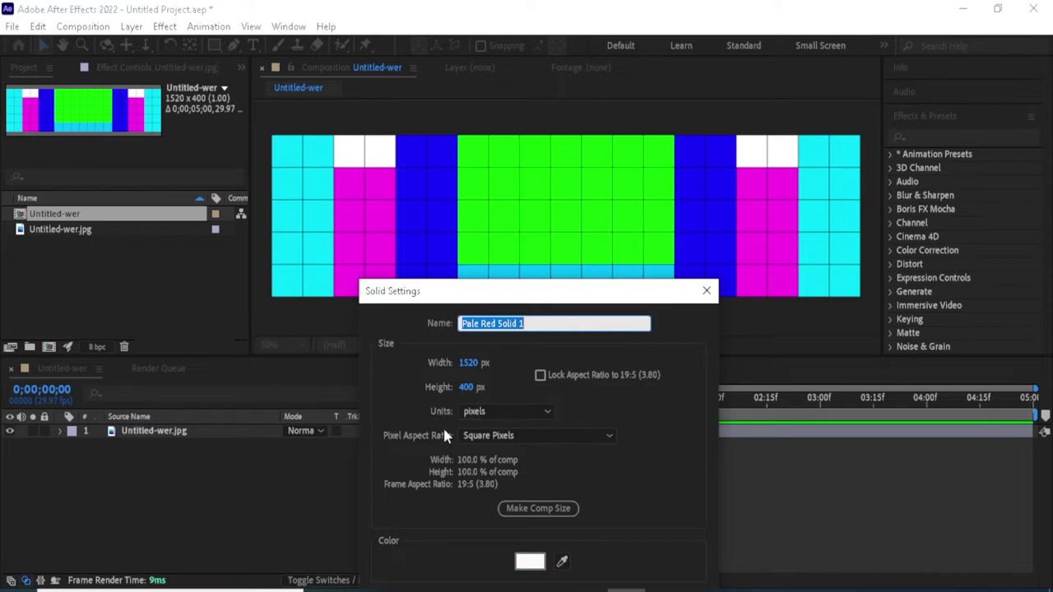
left_click(470, 365)
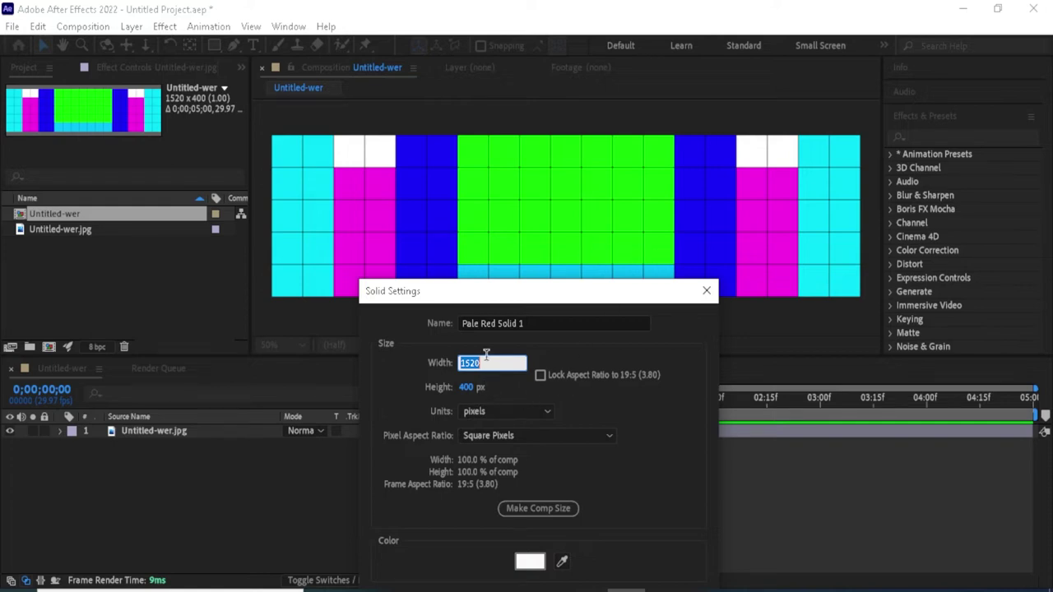
left_click_drag(486, 362, 429, 377)
type("56")
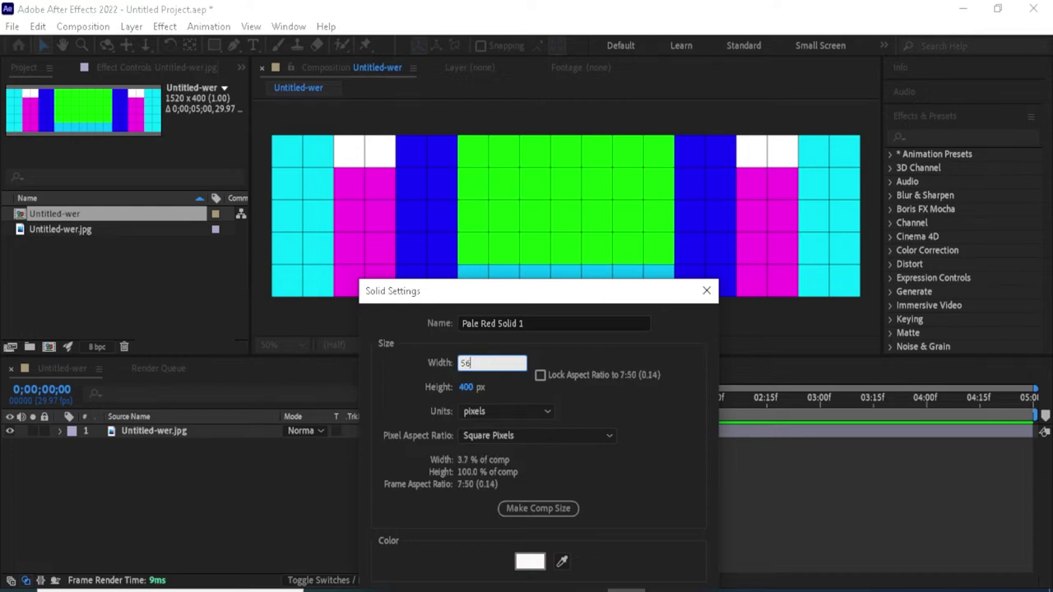
type("0")
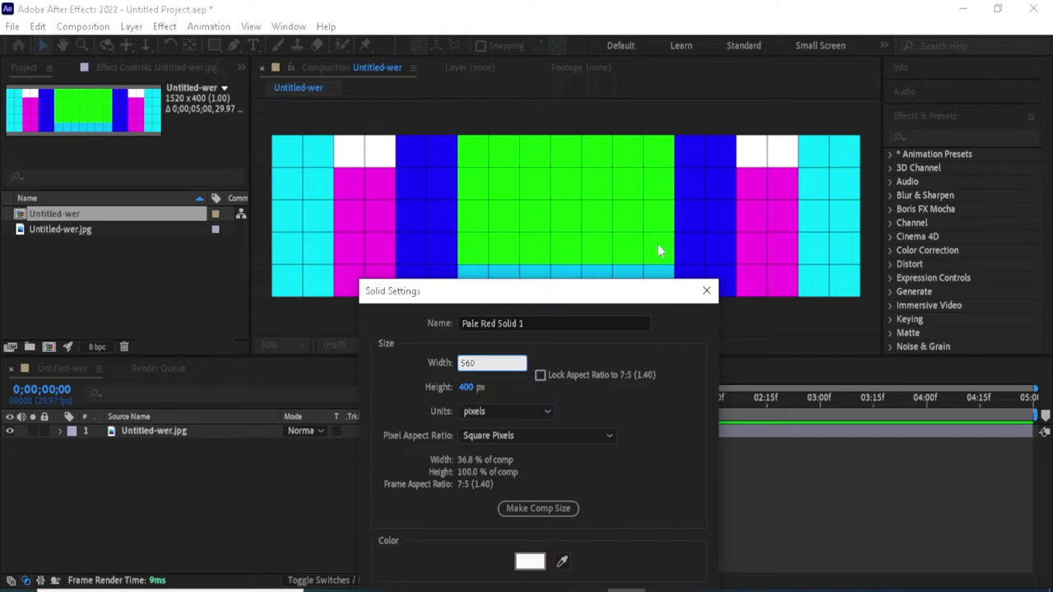
left_click(466, 386)
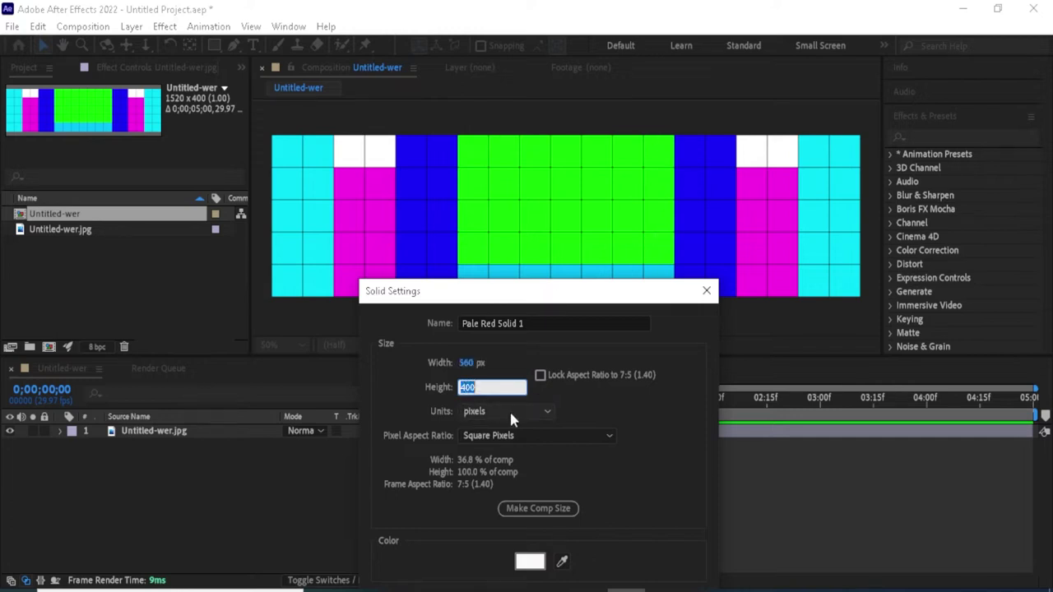
type("32")
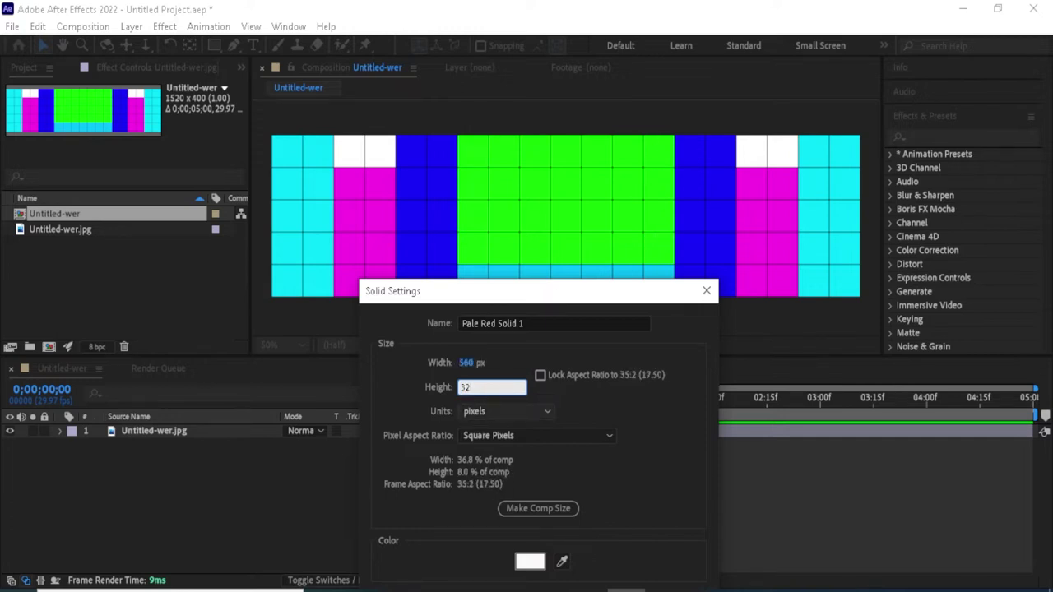
type("0")
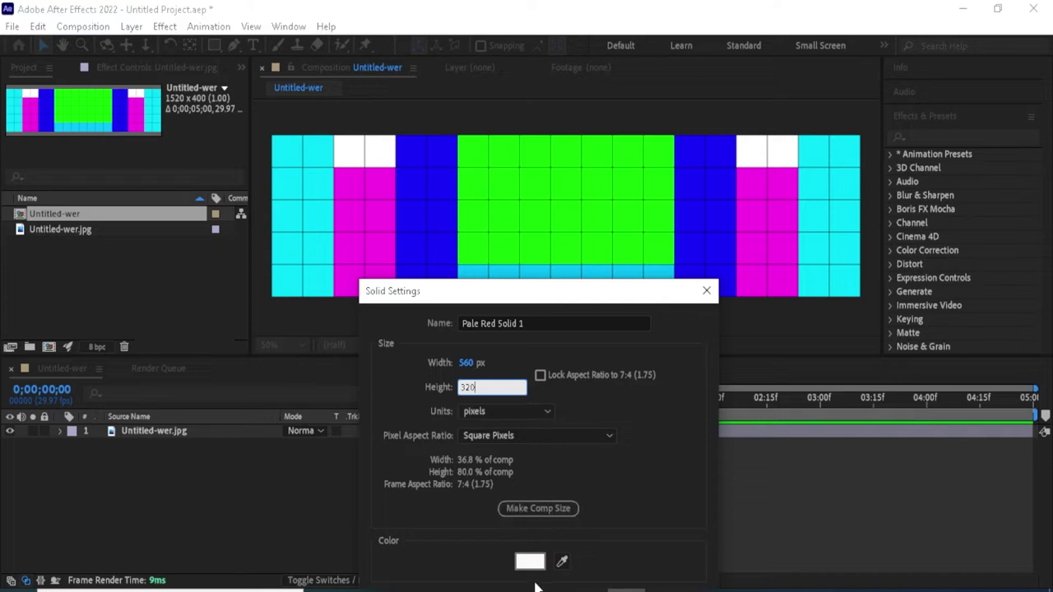
left_click_drag(590, 294, 574, 171)
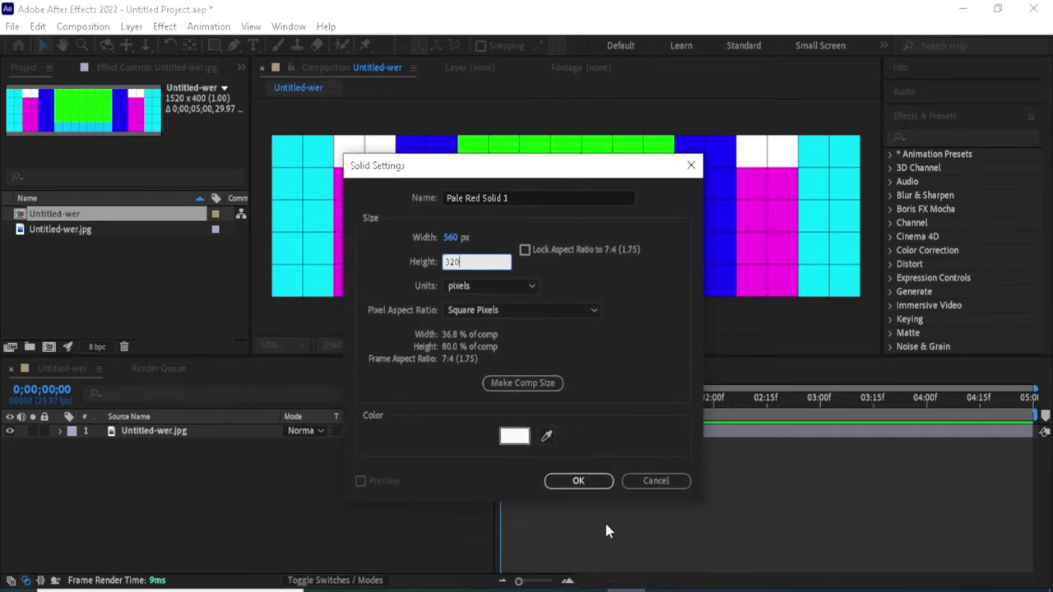
left_click(579, 482)
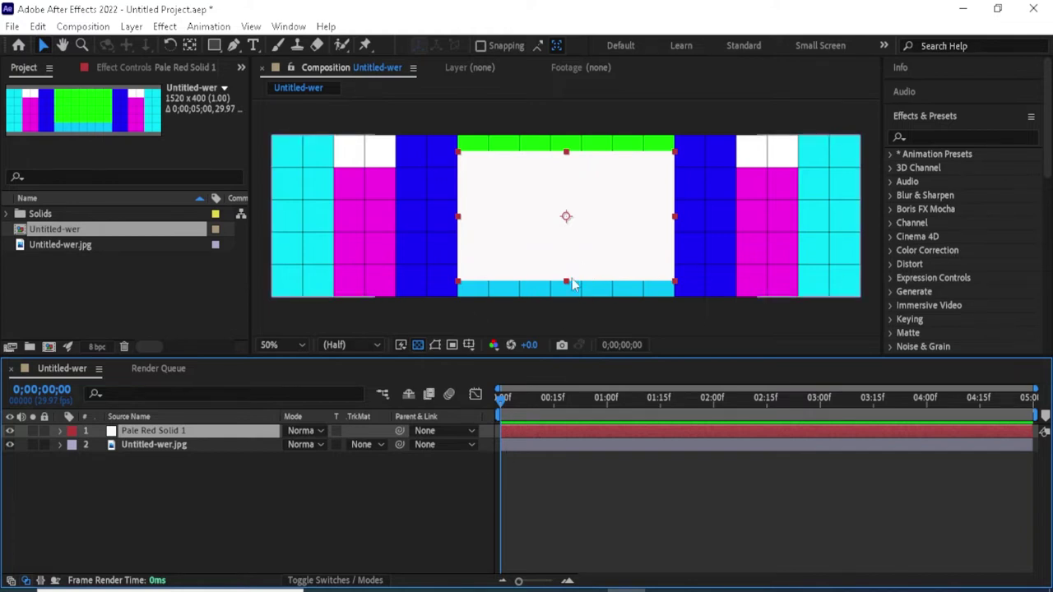
Step: Align the white solid with the image's top edge, nudging it a pixel into place
left_click_drag(601, 250, 601, 232)
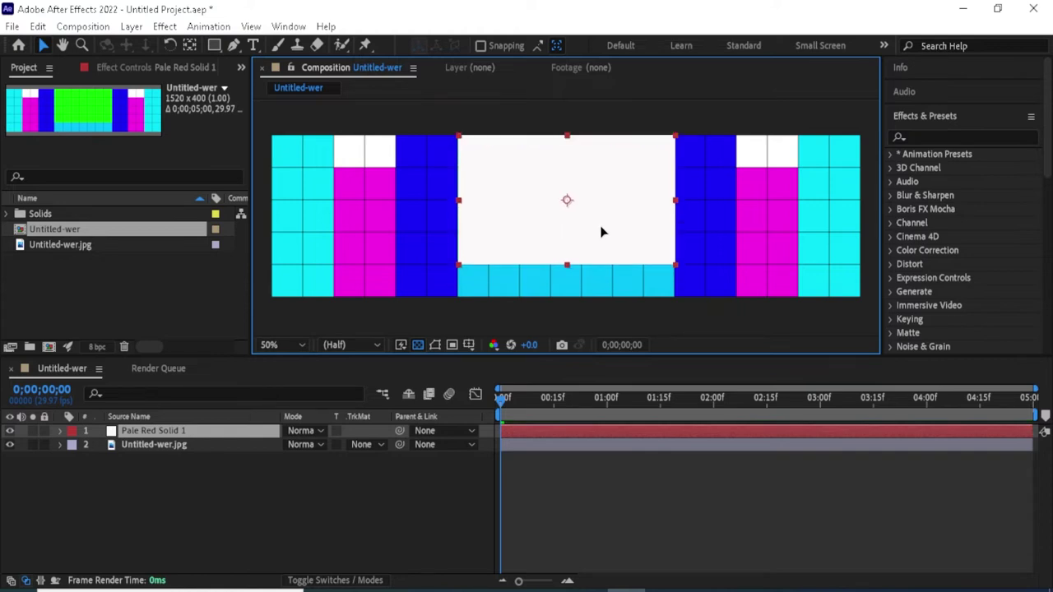
left_click(417, 526)
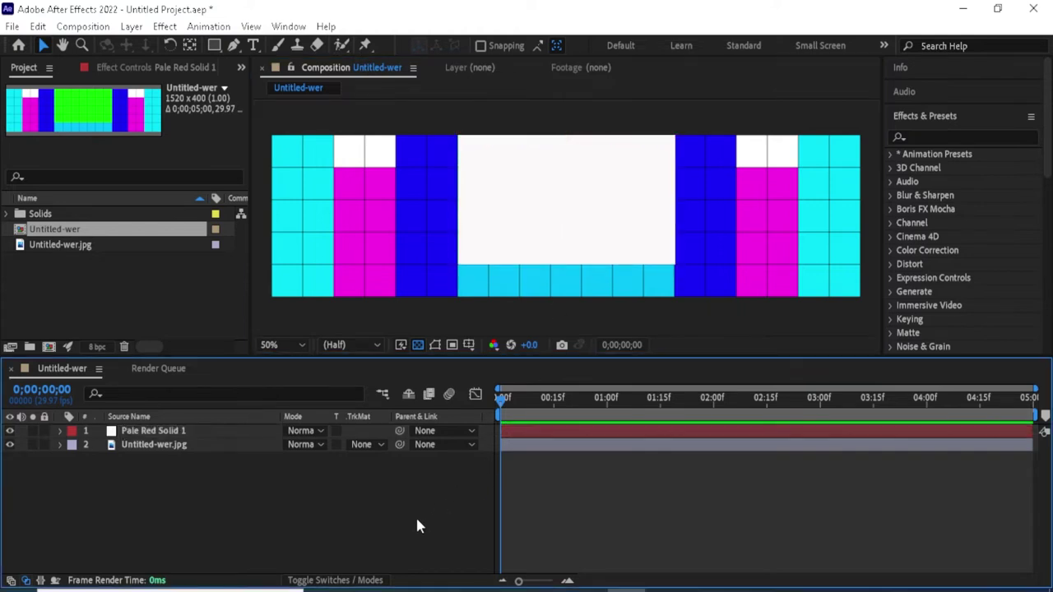
left_click(600, 237)
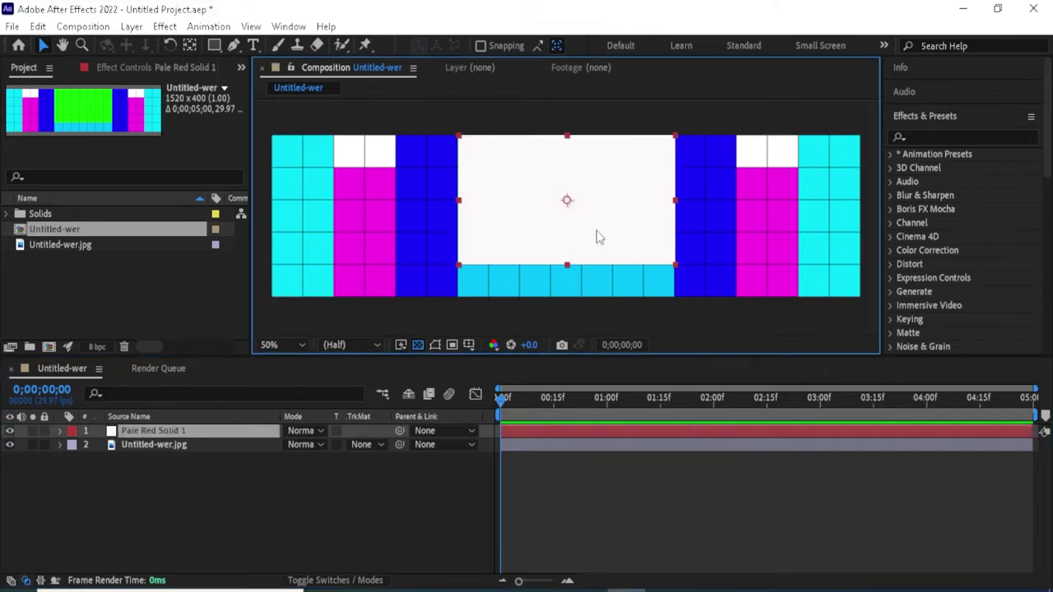
key("Left")
key("Left")
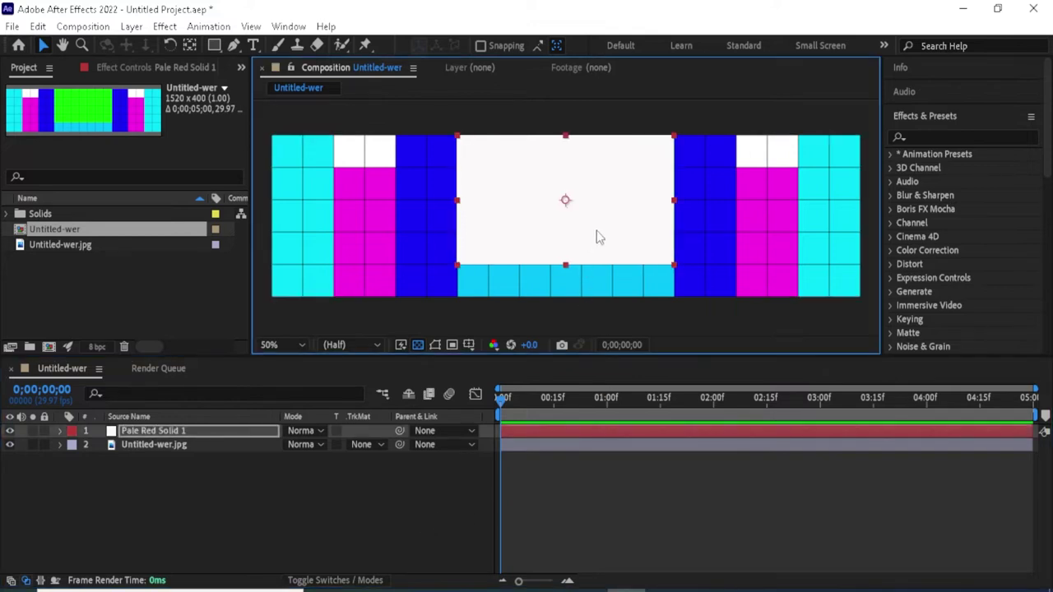
key("Right")
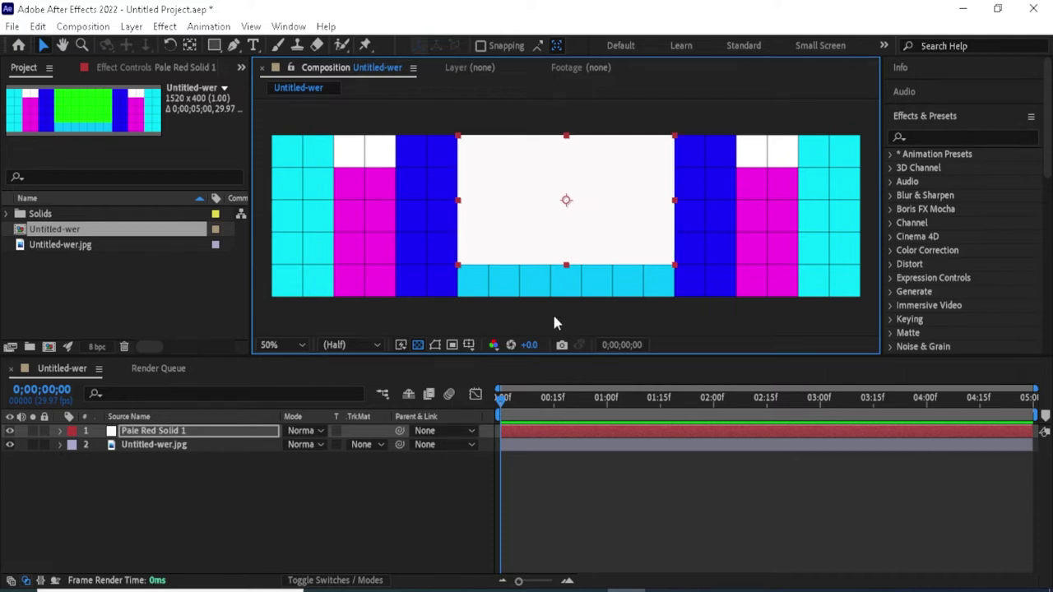
left_click(339, 510)
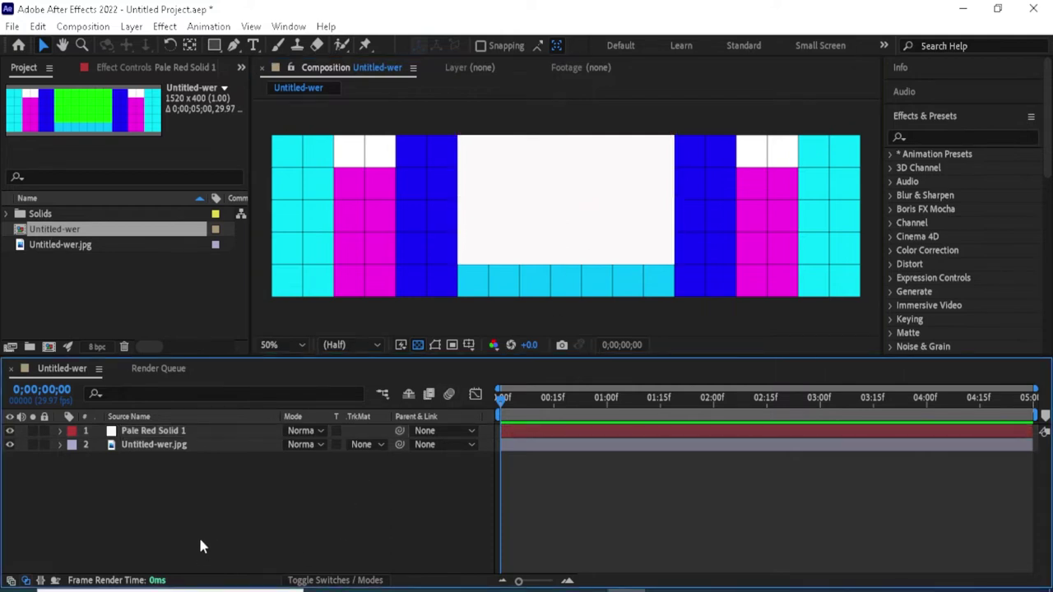
Step: Rename the Pale Red Solid 1 layer to 'center'
left_click(189, 436)
right_click(189, 436)
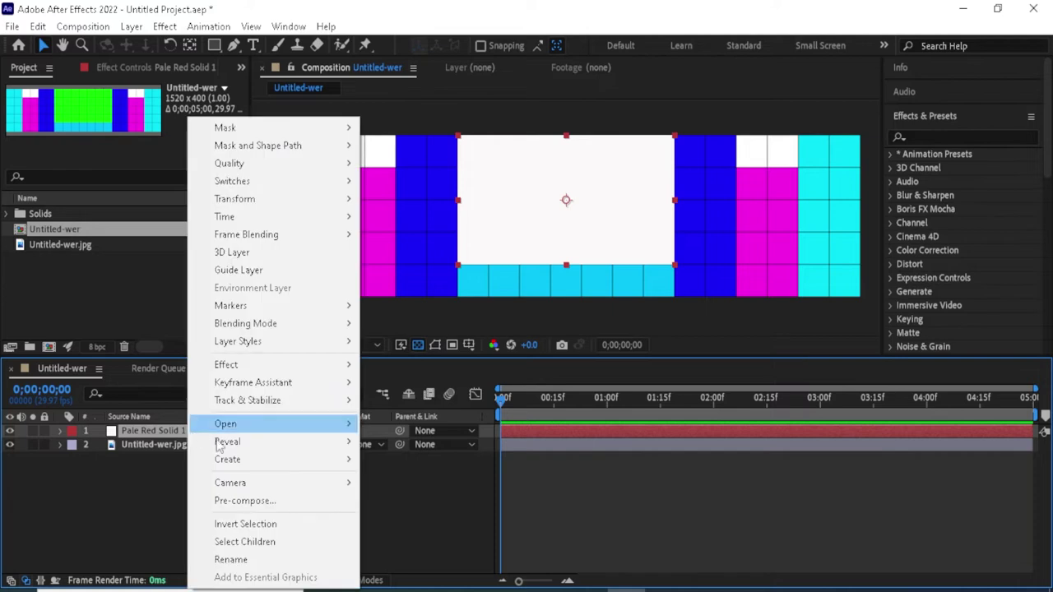
left_click(230, 564)
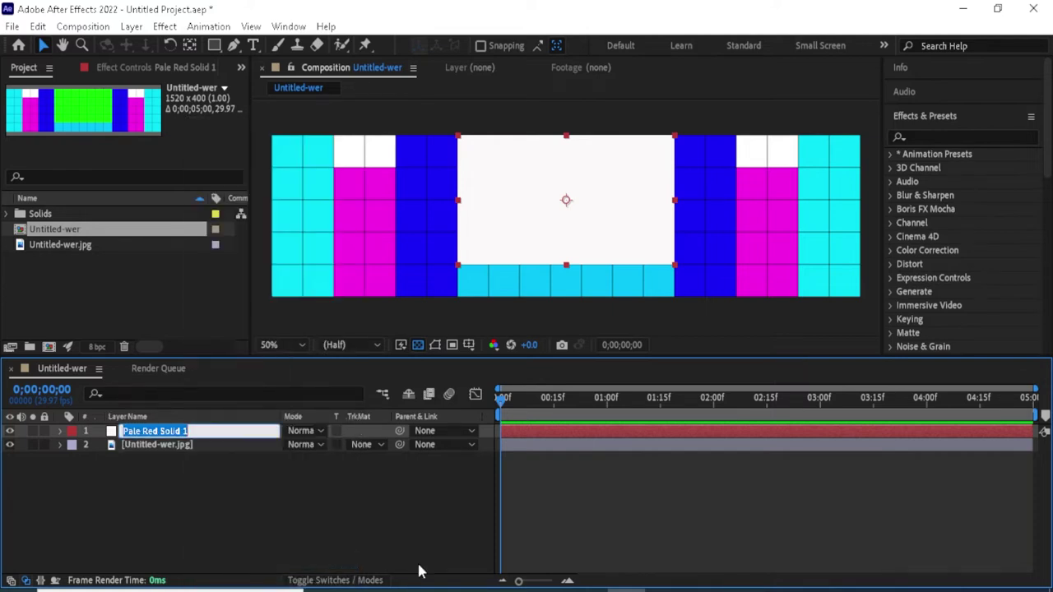
type("cent")
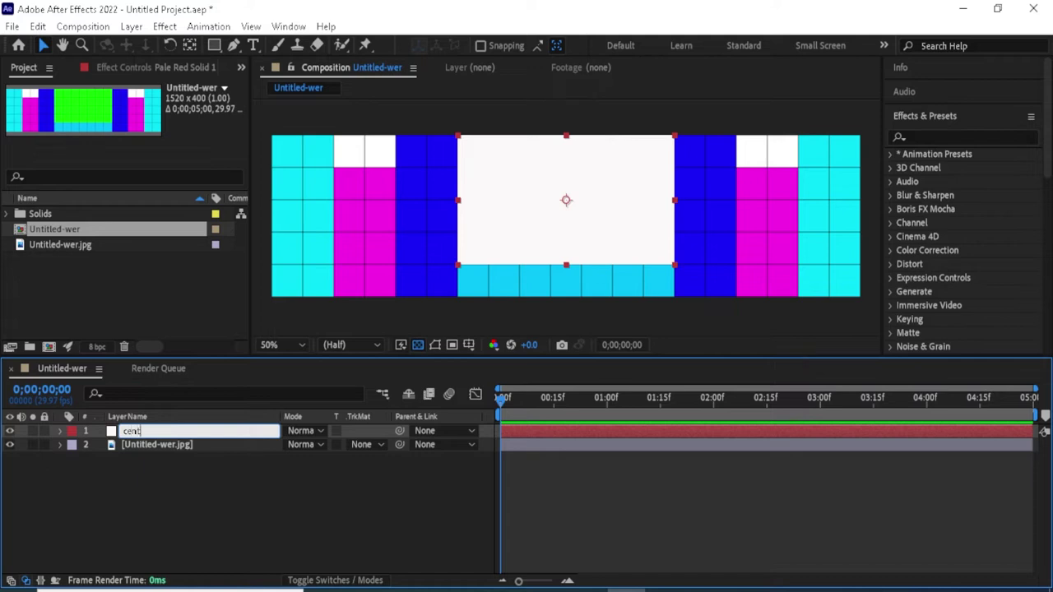
type("er")
left_click(276, 522)
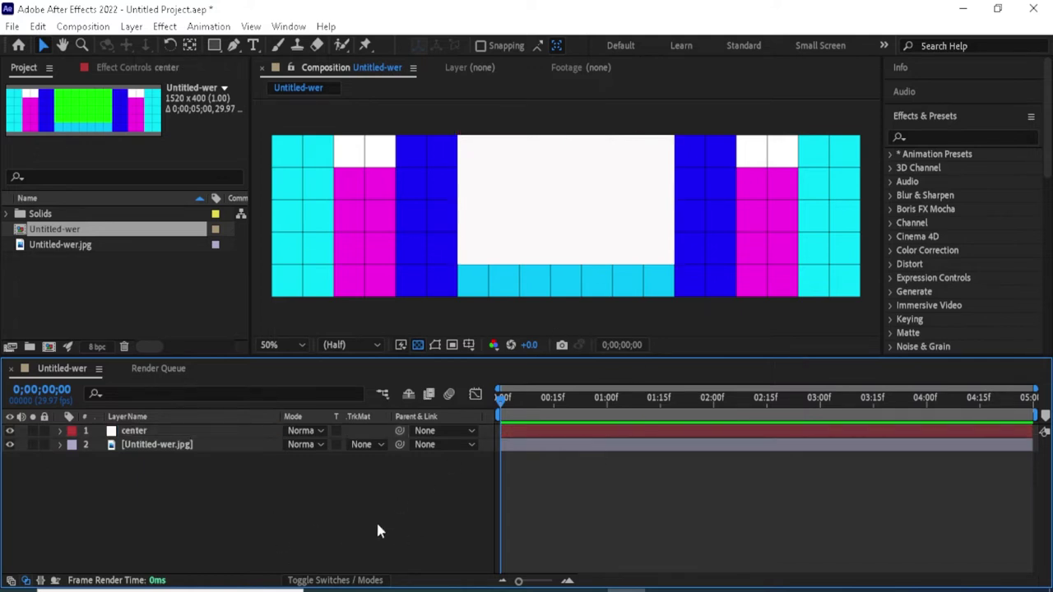
Step: Add a second white solid, 160 px wide by 400 px high, named Pale Red Solid 2
right_click(281, 538)
mouse_move(330, 336)
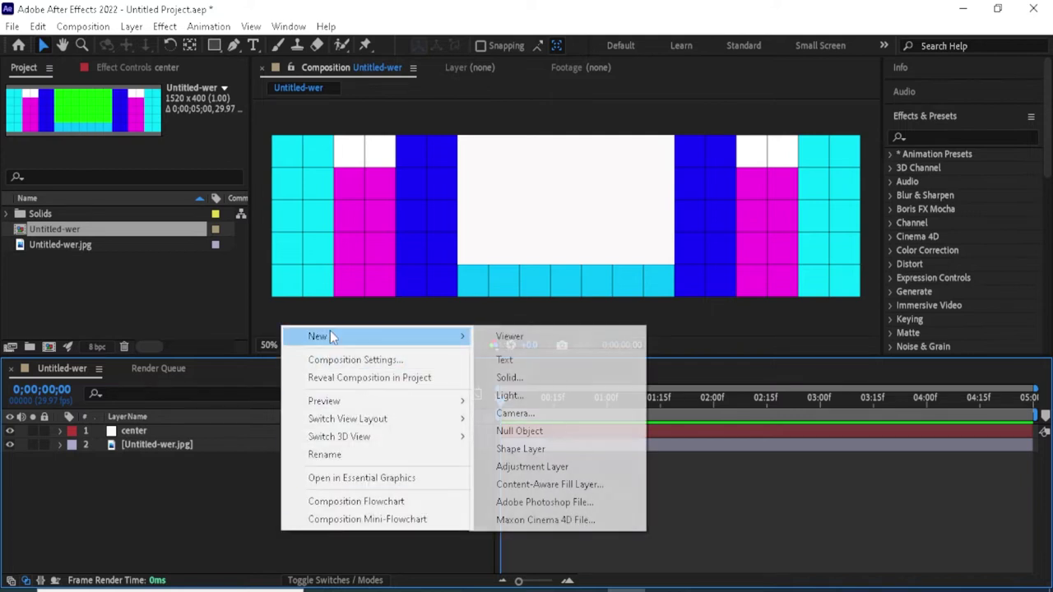
left_click(515, 379)
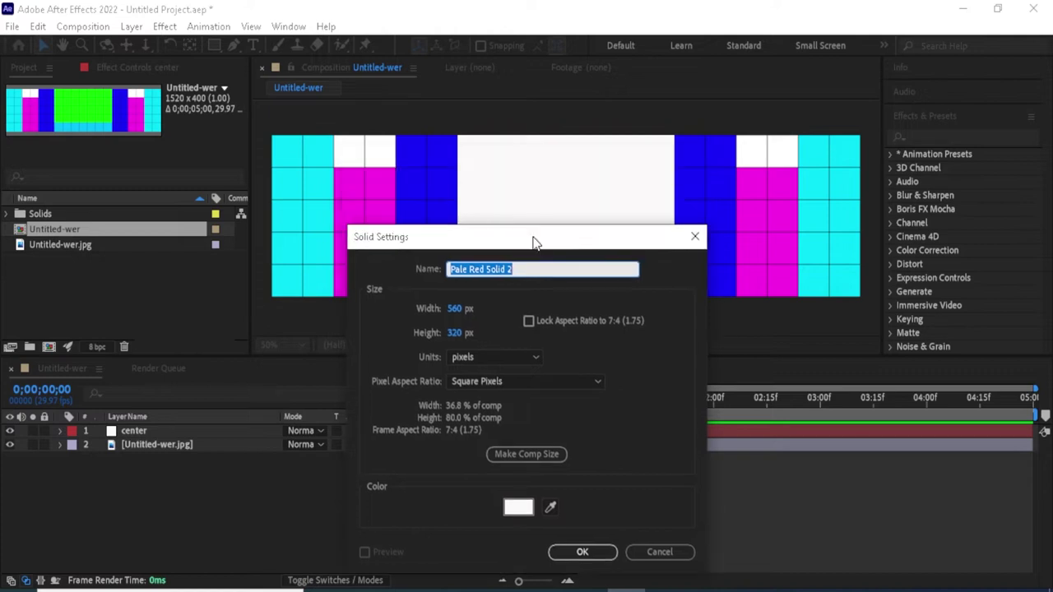
left_click(454, 310)
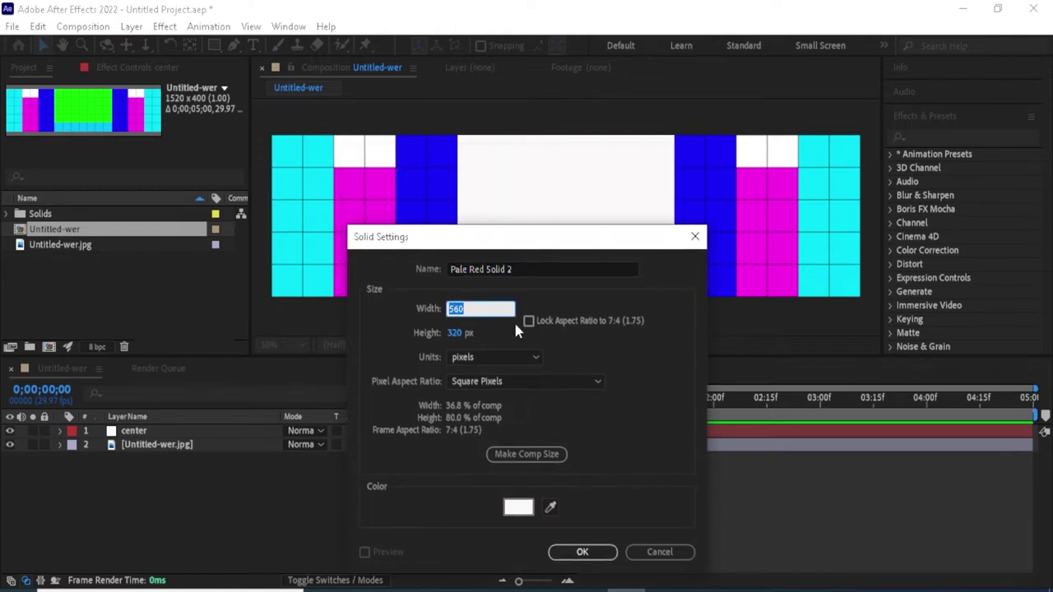
type("16")
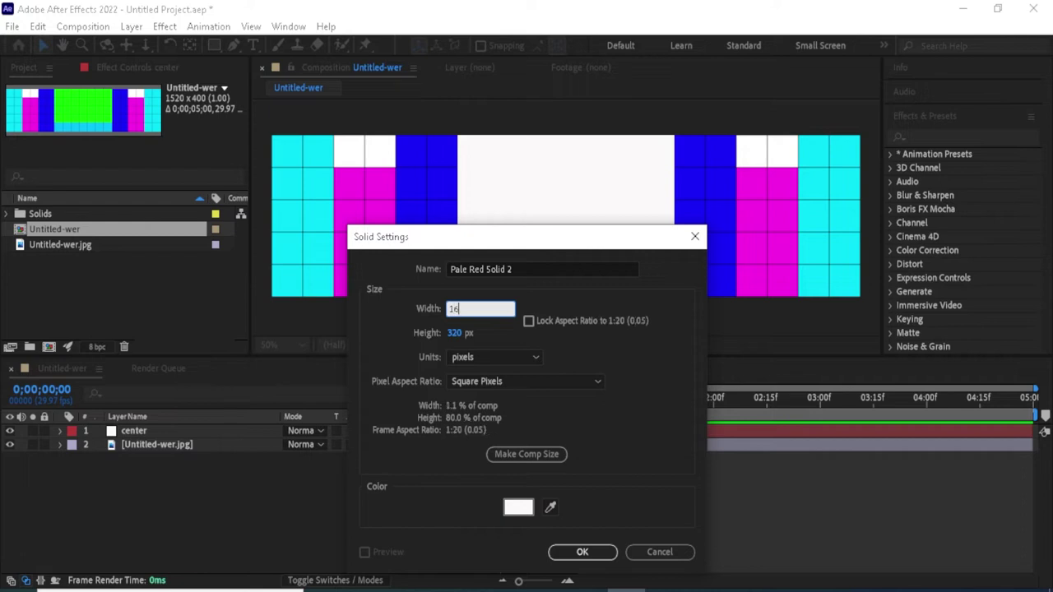
type("0")
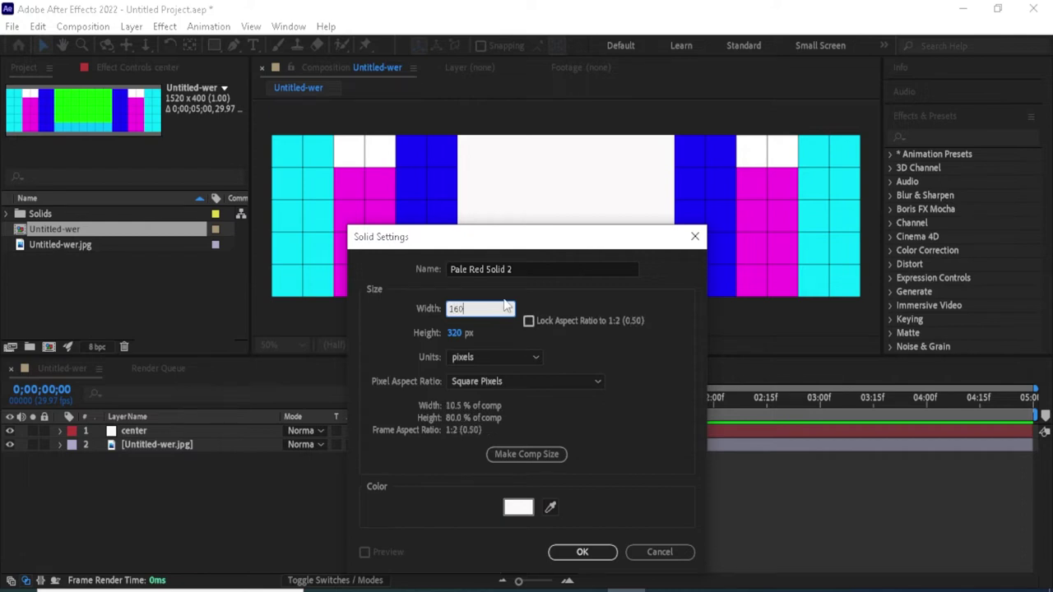
left_click(455, 332)
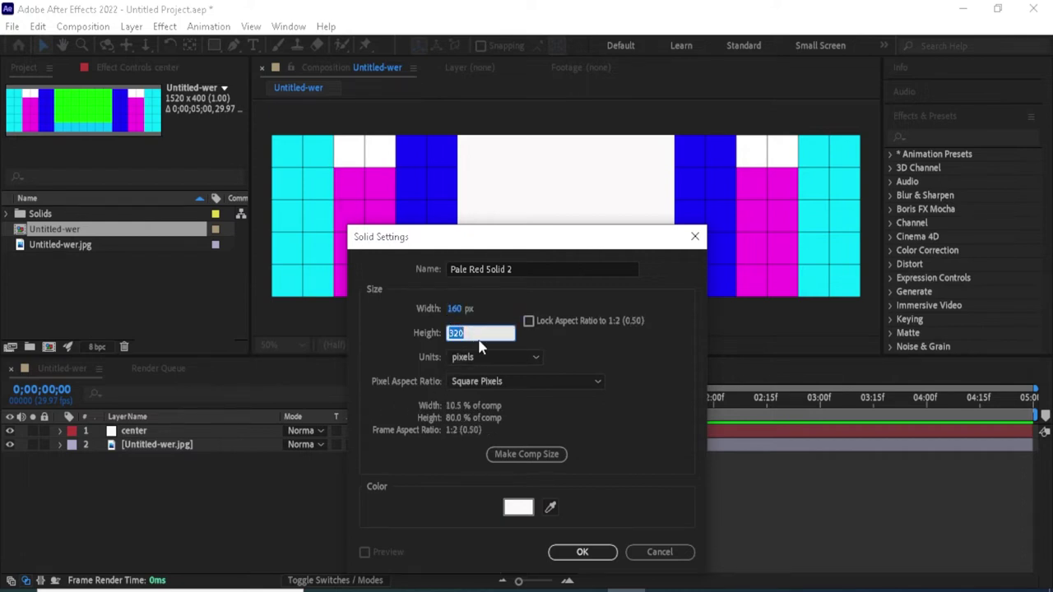
type("4")
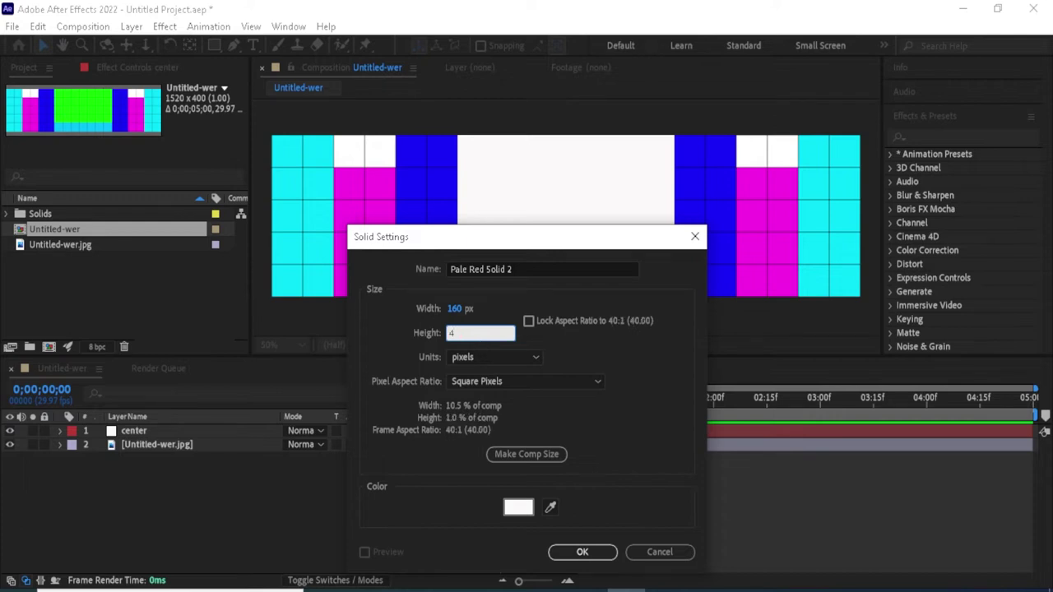
type("00")
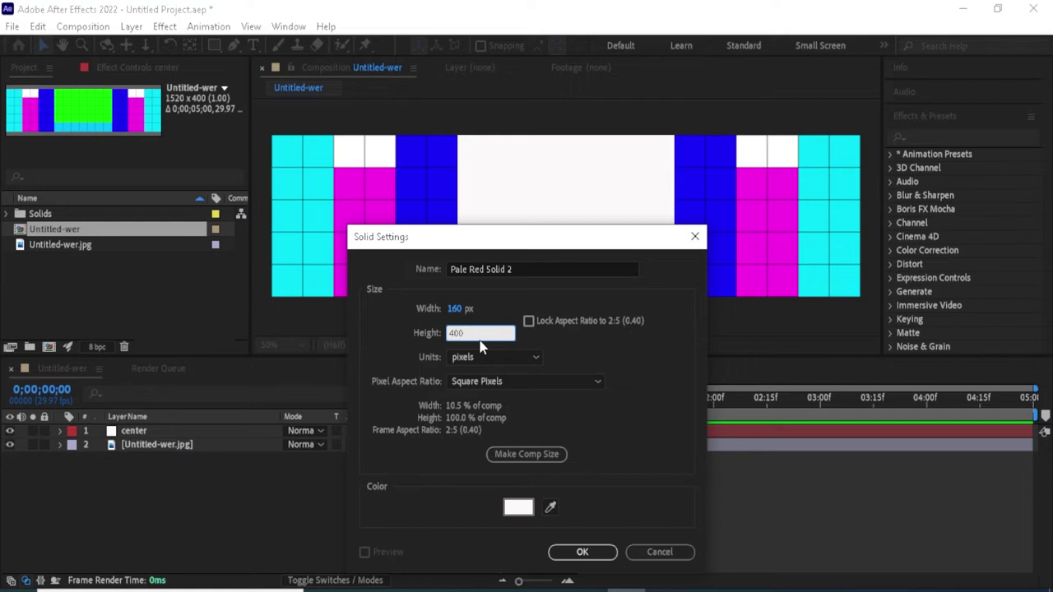
left_click(570, 551)
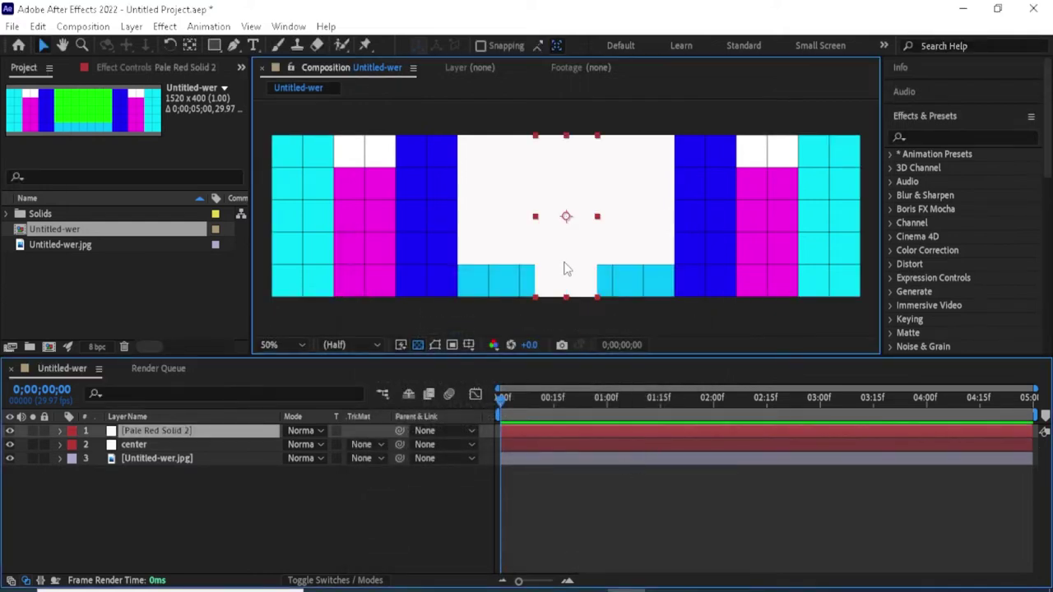
Step: Move Pale Red Solid 2 flush against the comp's left edge and check it in the Layer panel
left_click_drag(557, 268, 300, 267)
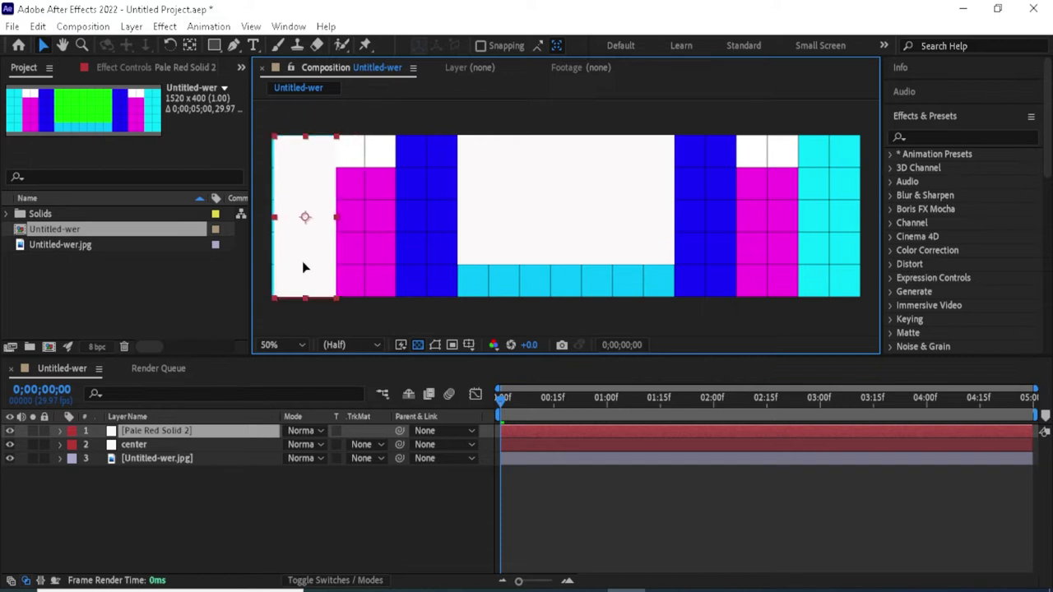
key("Return")
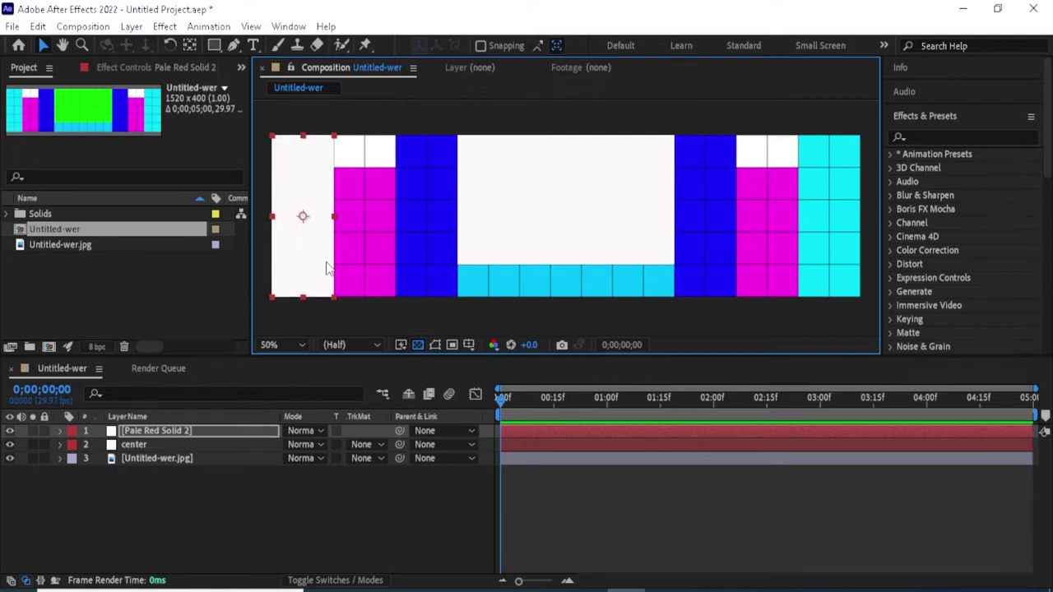
double_click(327, 268)
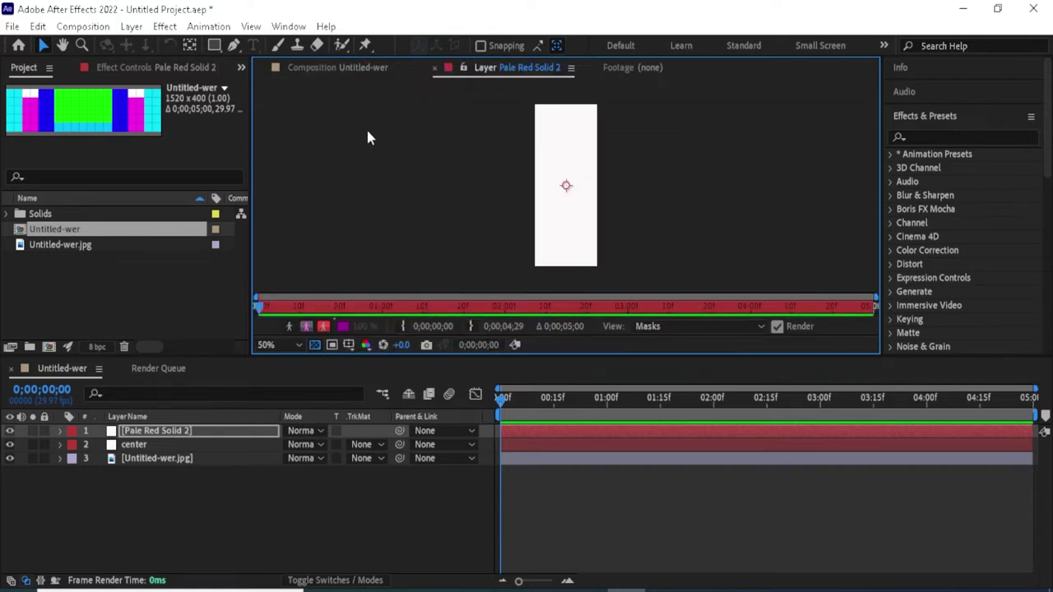
left_click(349, 68)
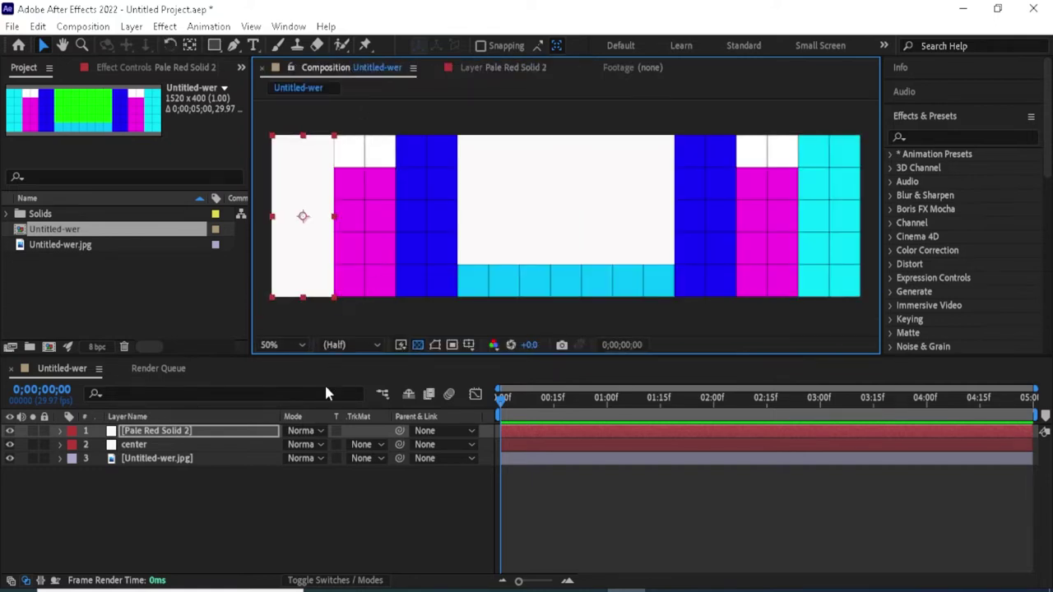
left_click(260, 503)
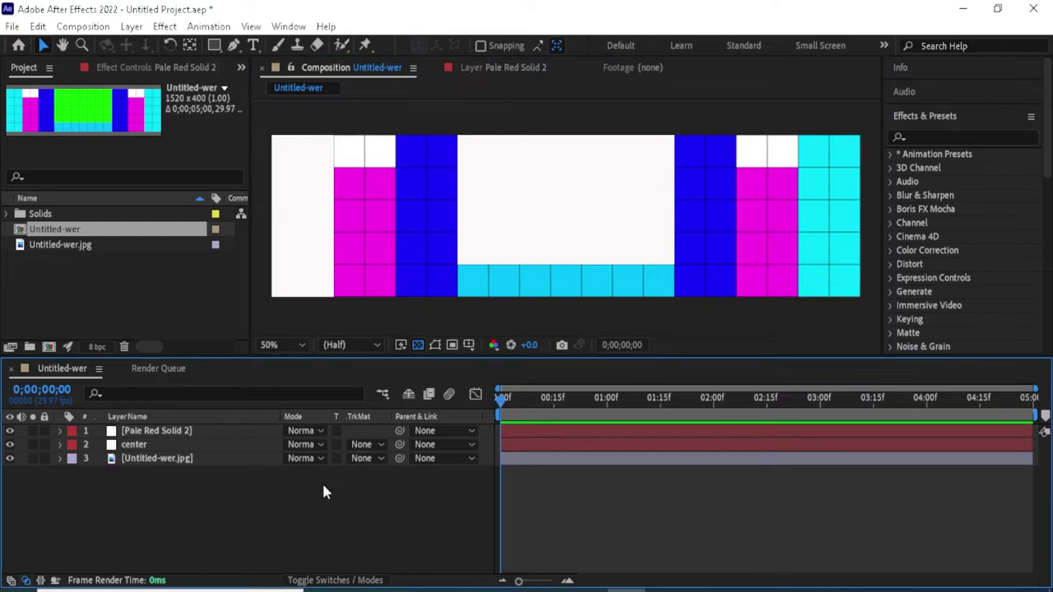
left_click(298, 279)
left_click(267, 512)
Step: Add a third 160×400 white solid, Pale Red Solid 3
right_click(247, 542)
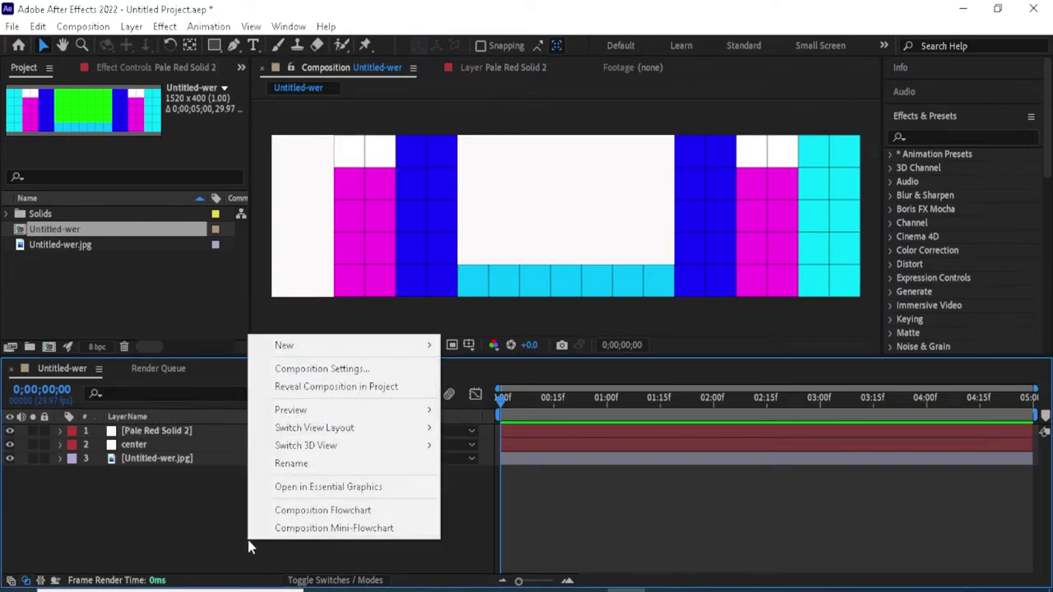
mouse_move(296, 350)
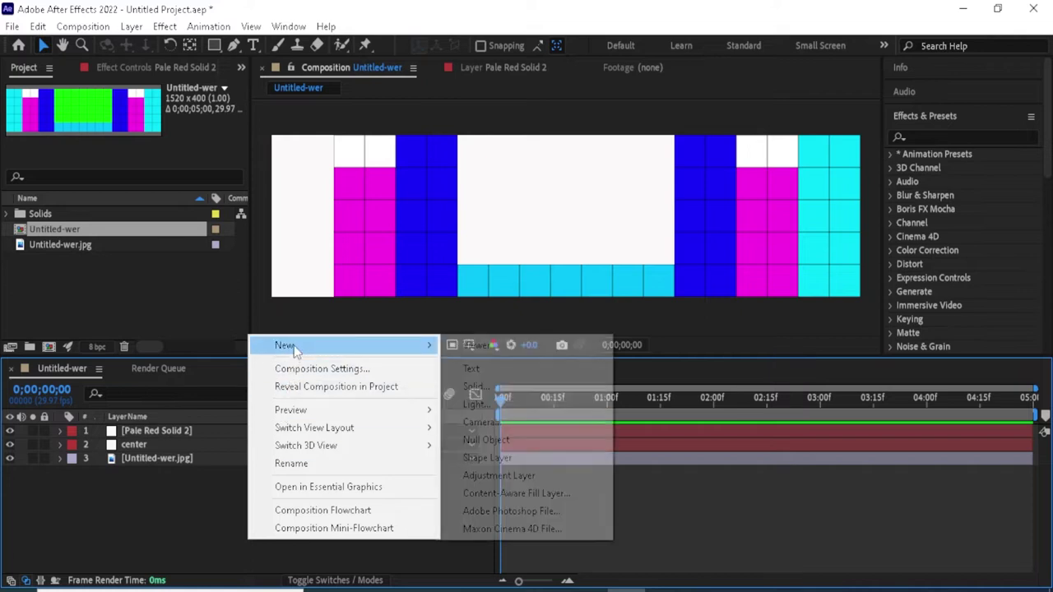
left_click(484, 386)
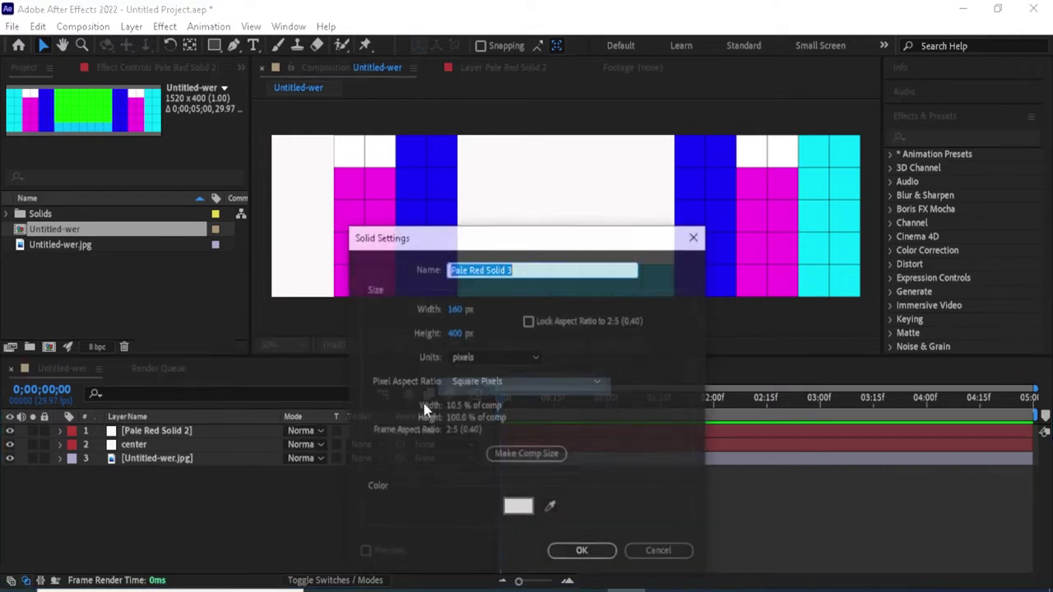
left_click(584, 553)
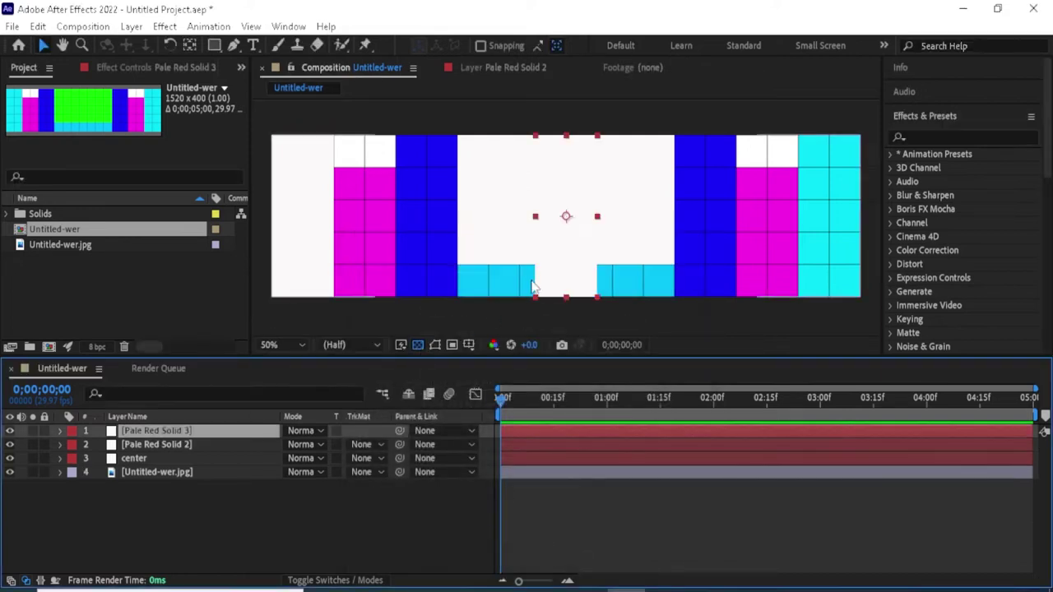
Step: Place Pale Red Solid 3 over the rightmost strip, nudging it right and down
left_click_drag(559, 242, 819, 241)
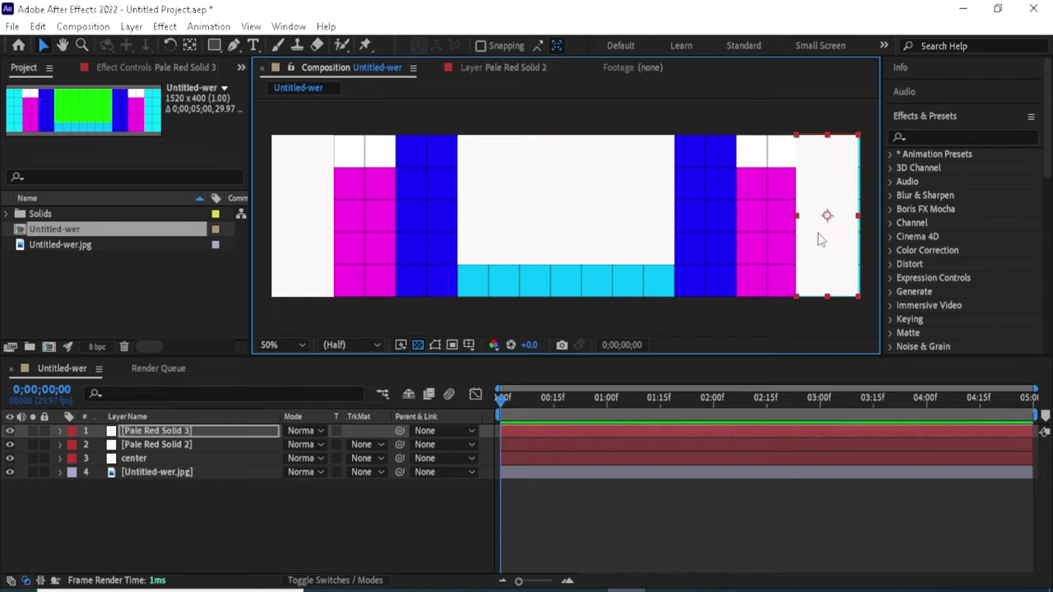
key("Right")
key("Right")
key("Right")
key("Right")
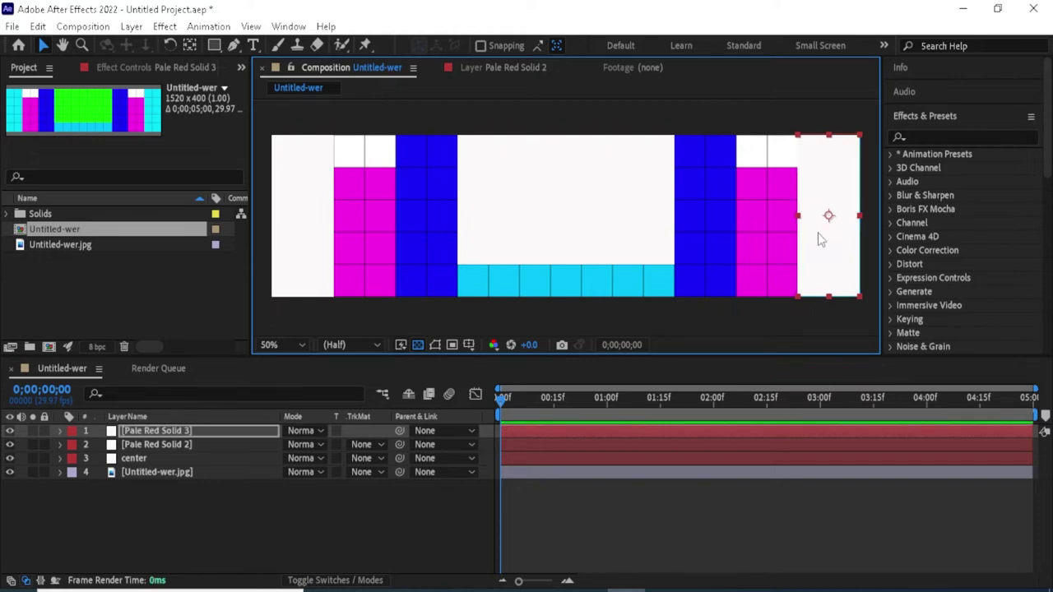
key("Down")
left_click(359, 498)
Step: Add a fourth 160×400 white solid, Pale Red Solid 4
right_click(348, 542)
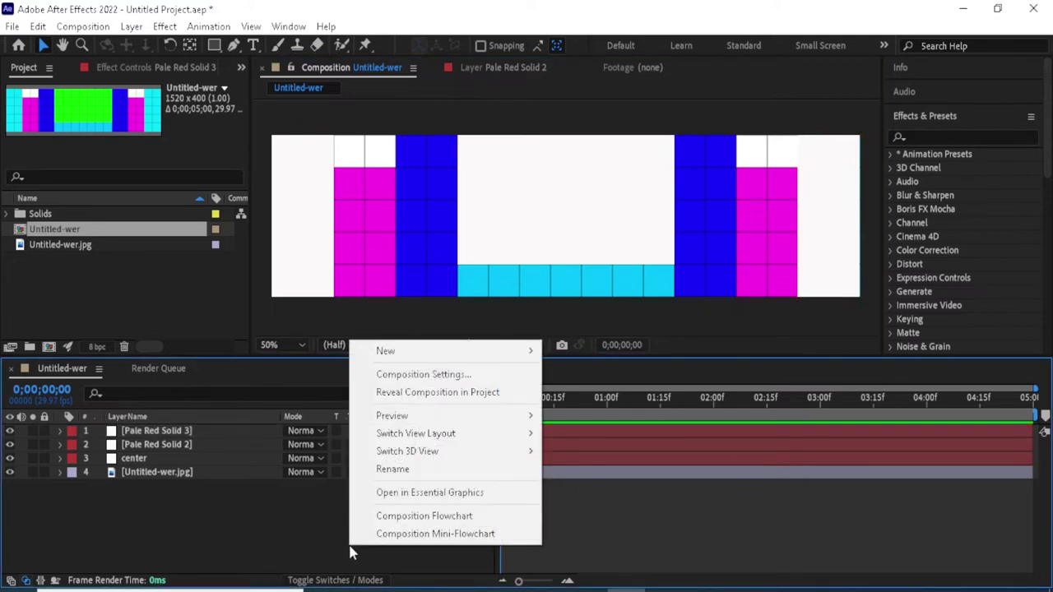
mouse_move(398, 348)
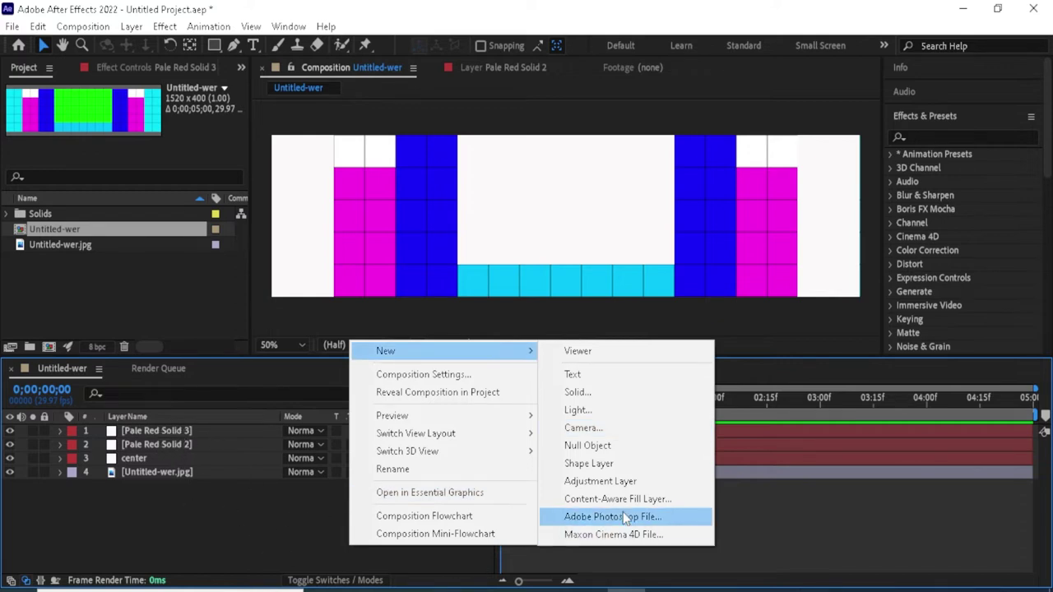
left_click(577, 392)
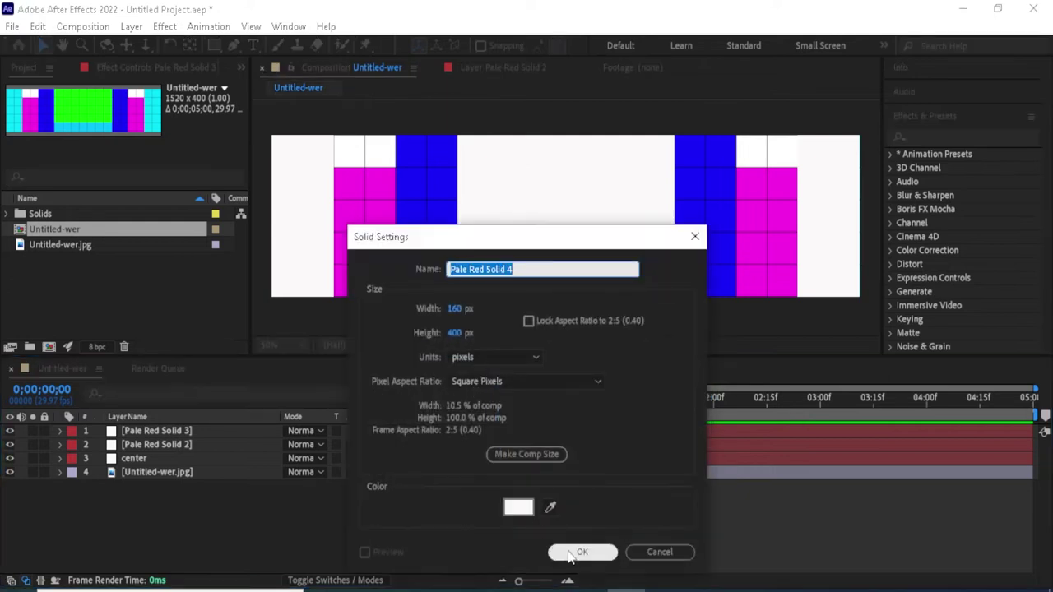
left_click(581, 553)
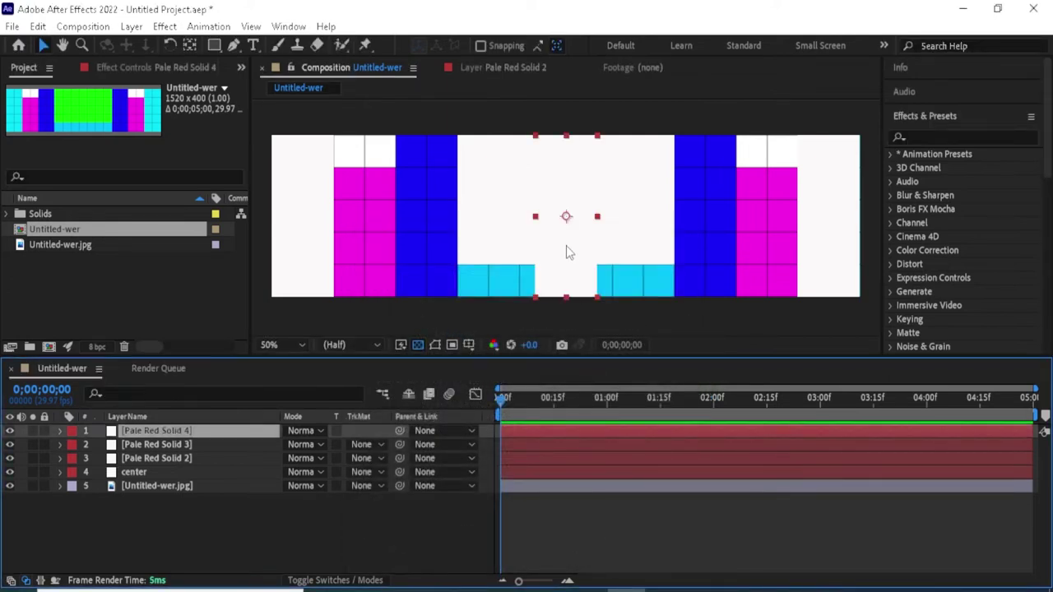
Step: Place Pale Red Solid 4 over the left blue column, nudging it two pixels left
left_click_drag(566, 252, 428, 249)
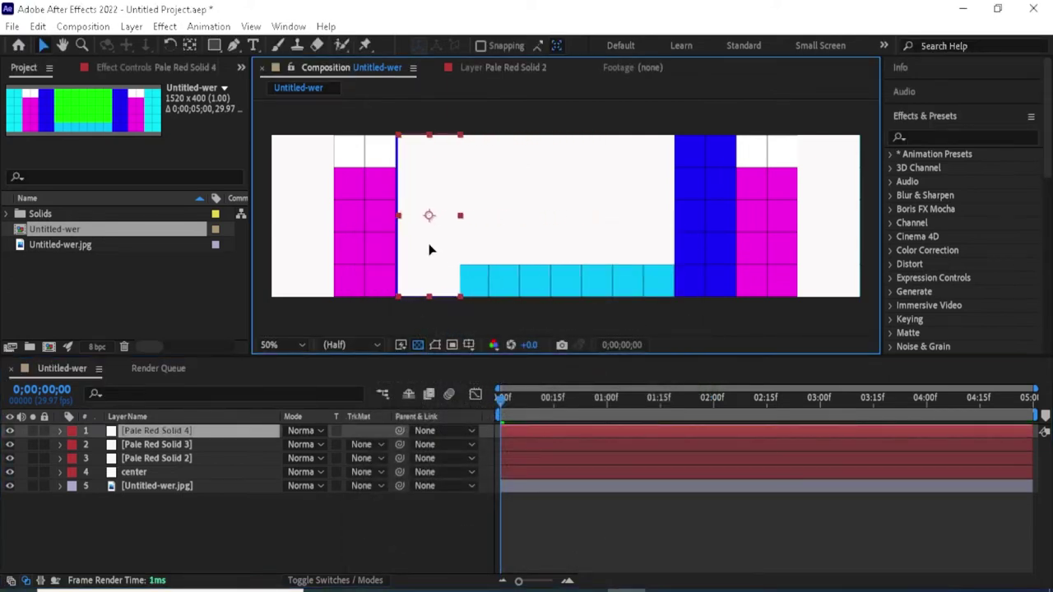
key("Return")
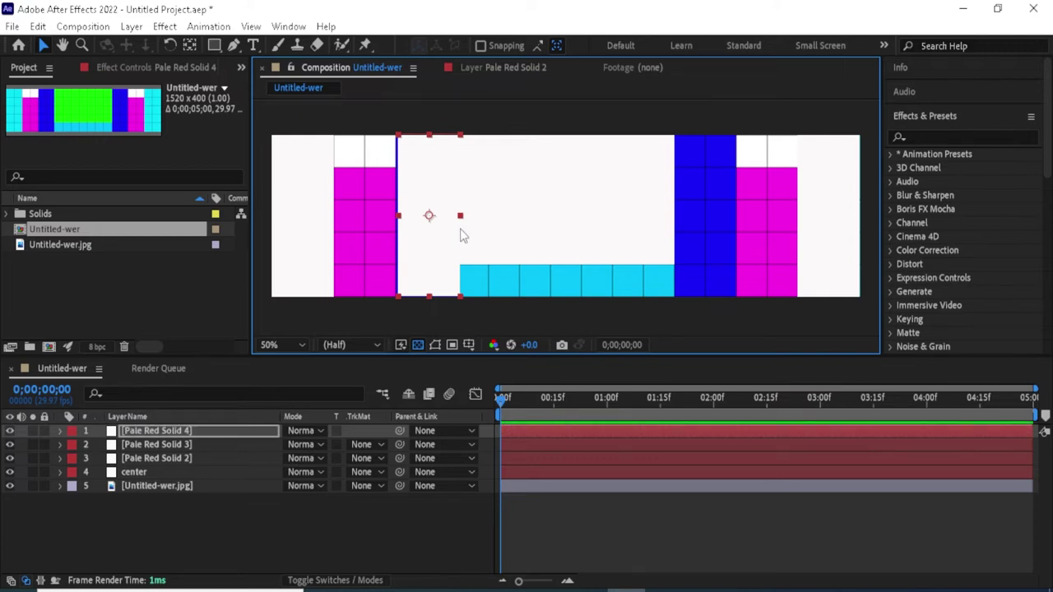
key("Left")
key("Left")
key("Left")
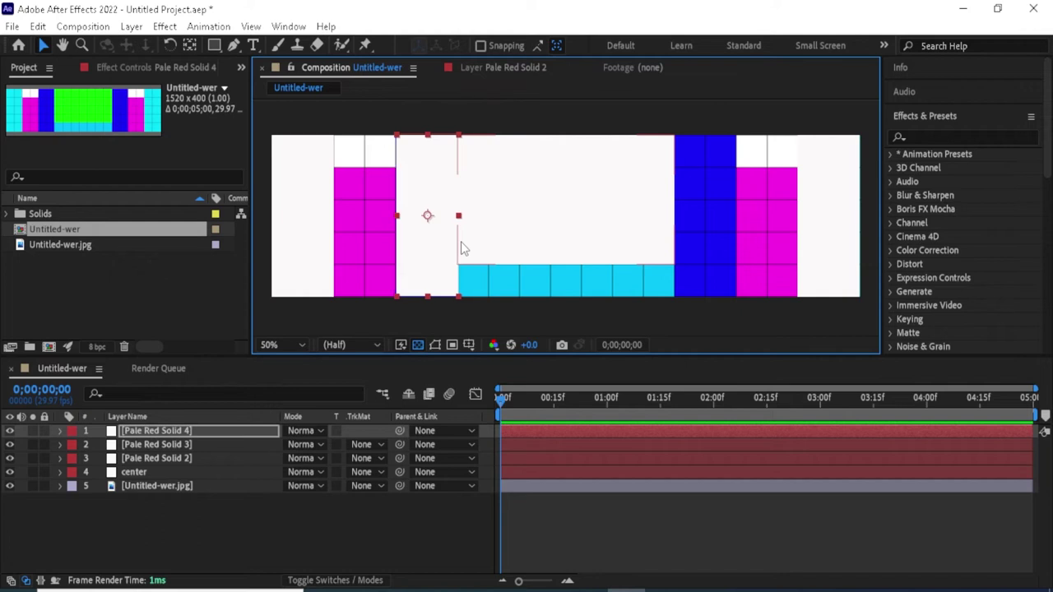
key("Left")
key("Left")
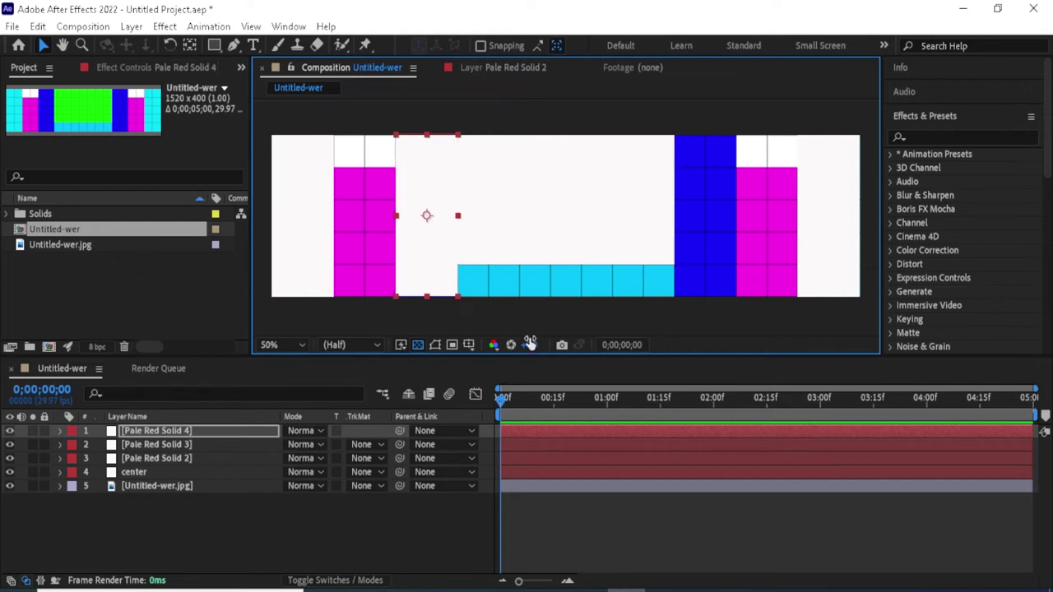
left_click(394, 544)
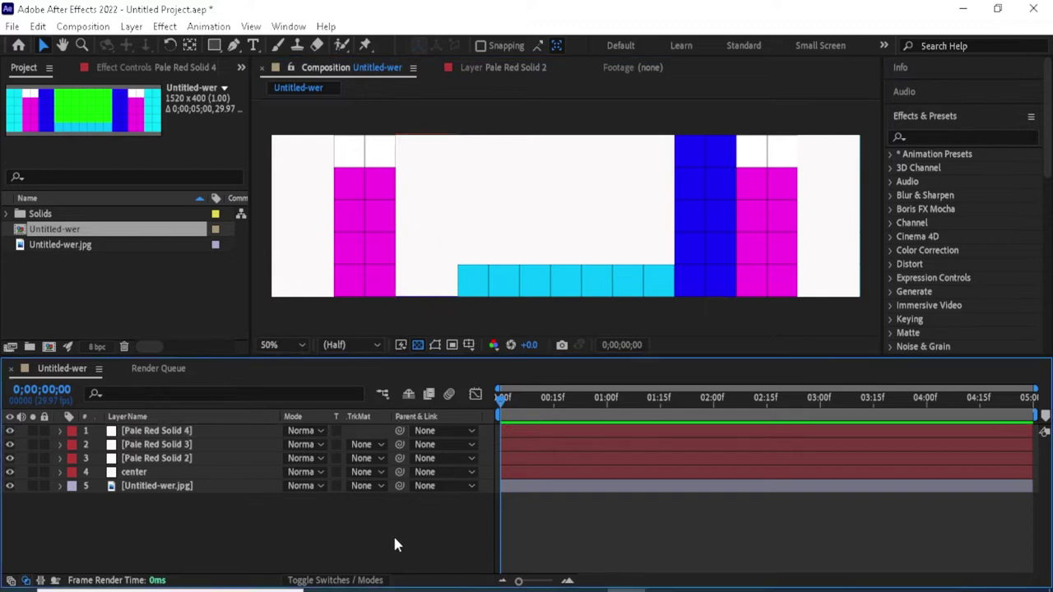
Step: Add a fifth 160×400 white solid and drag it over the right blue column
right_click(395, 544)
mouse_move(567, 343)
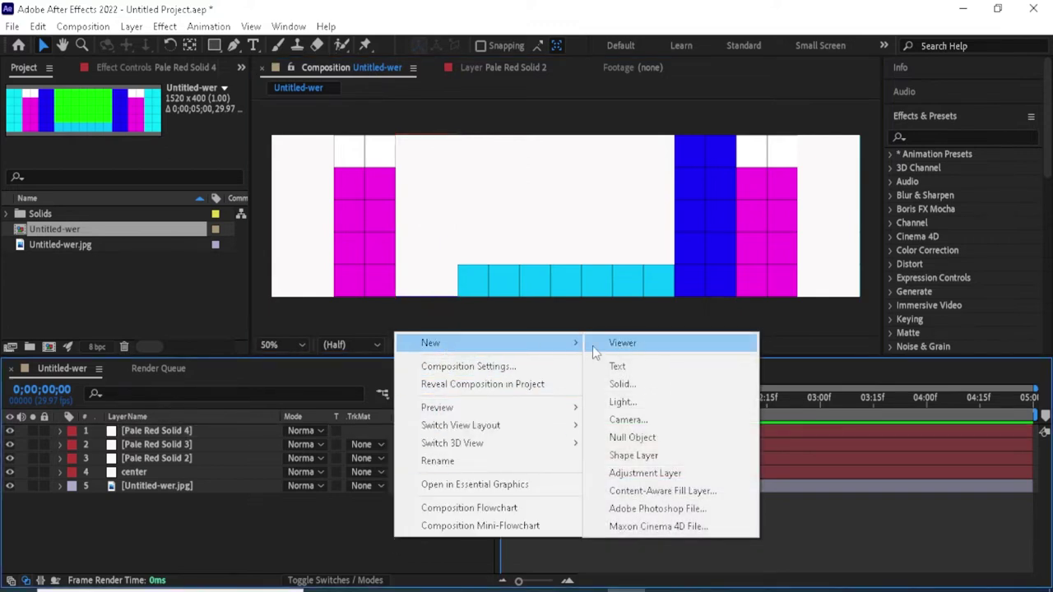
left_click(623, 385)
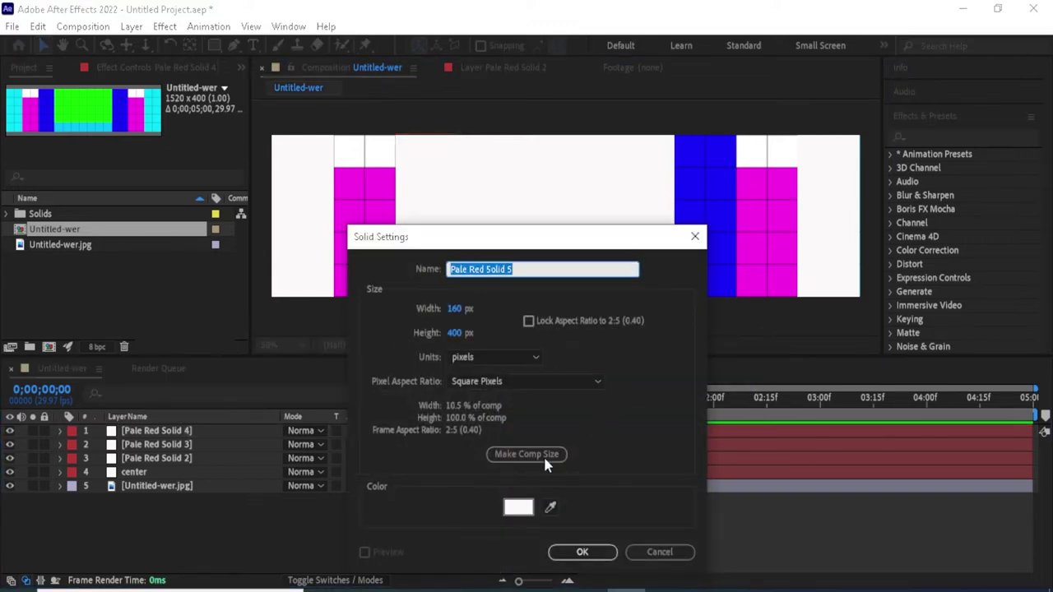
left_click(582, 552)
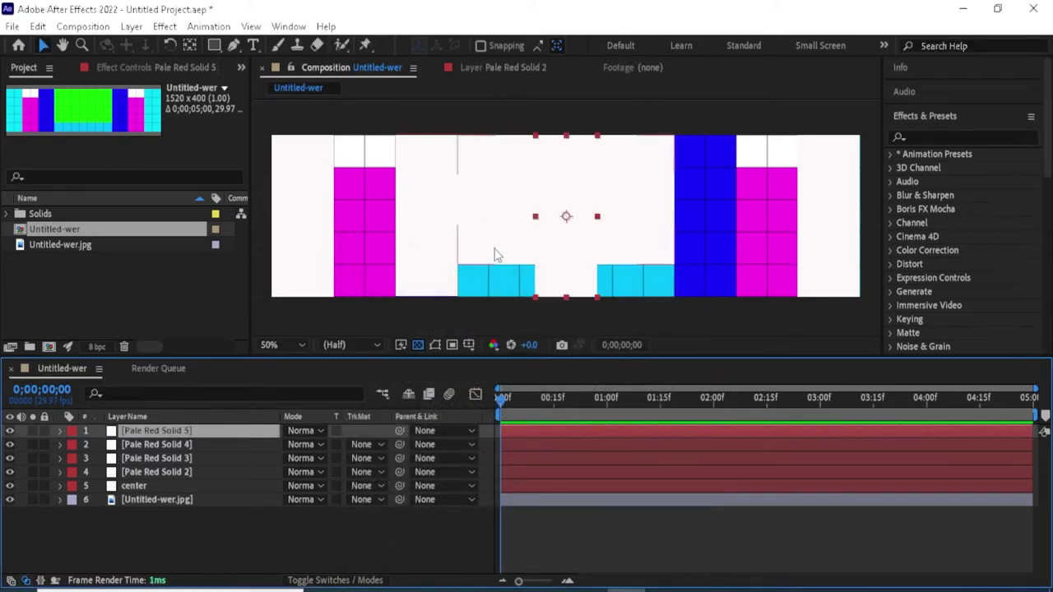
left_click_drag(576, 251, 715, 247)
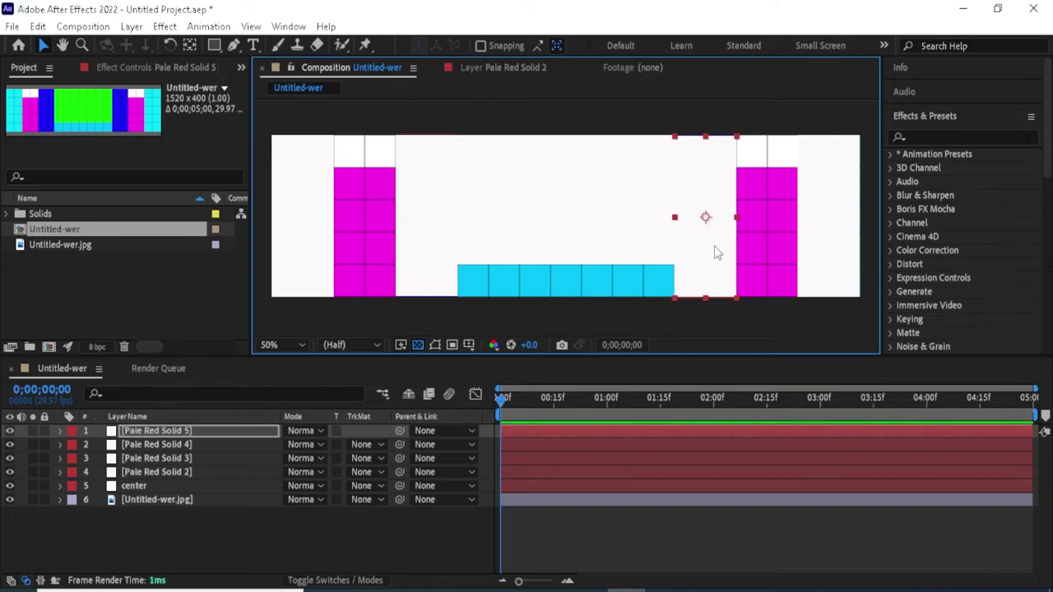
Step: Add a sixth white solid sized 160×320 px, Pale Red Solid 6
left_click(172, 542)
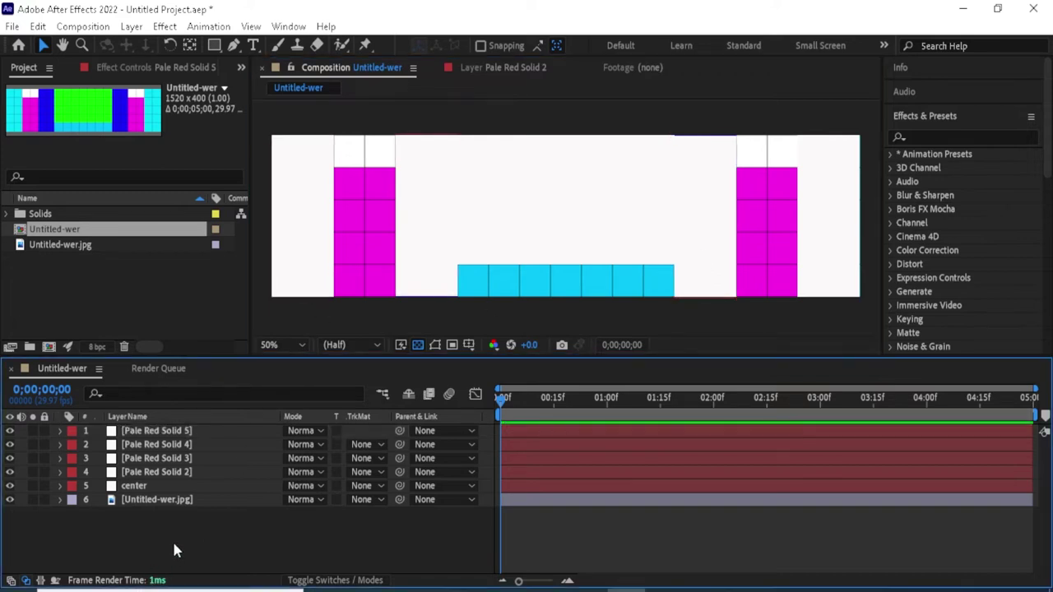
right_click(174, 545)
mouse_move(247, 349)
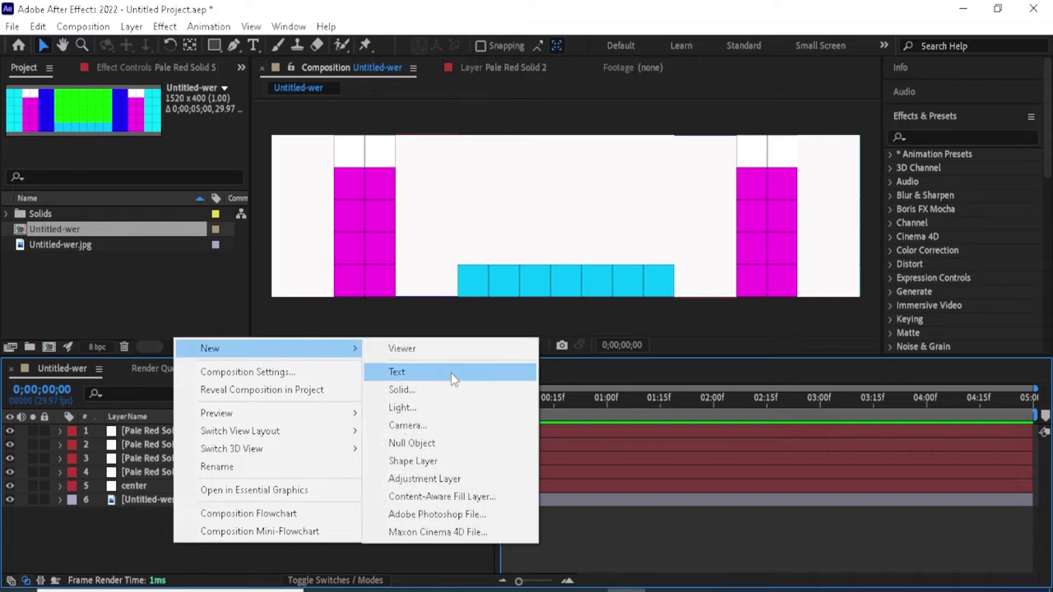
left_click(428, 390)
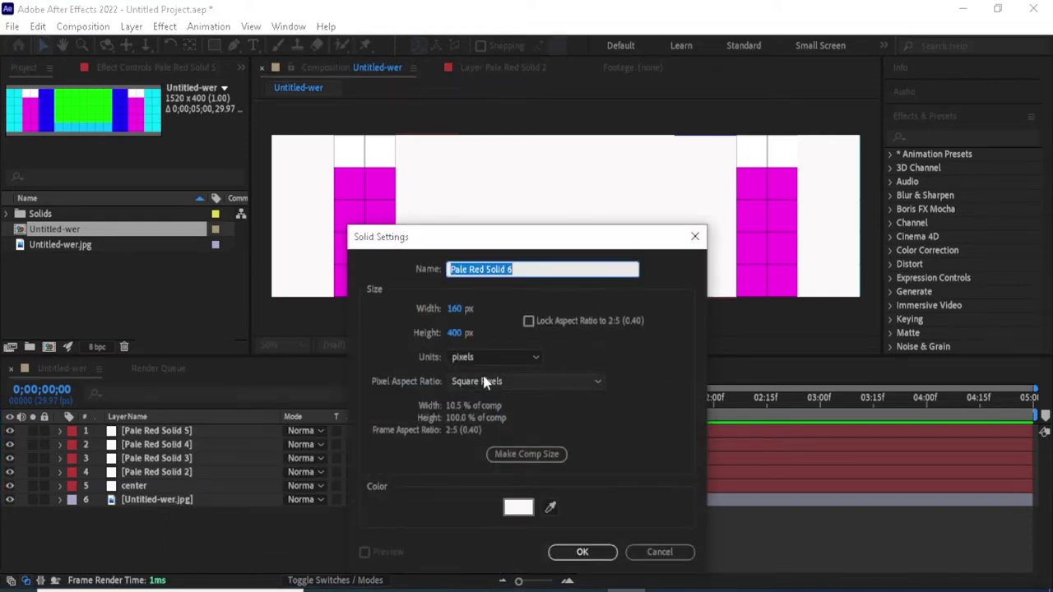
left_click(455, 334)
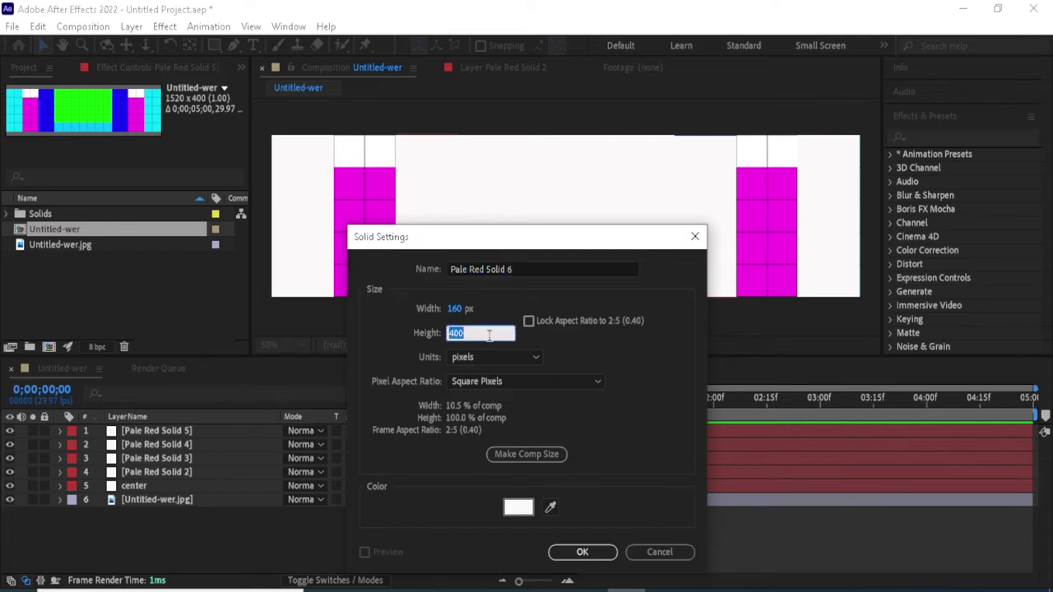
type("320")
left_click(592, 553)
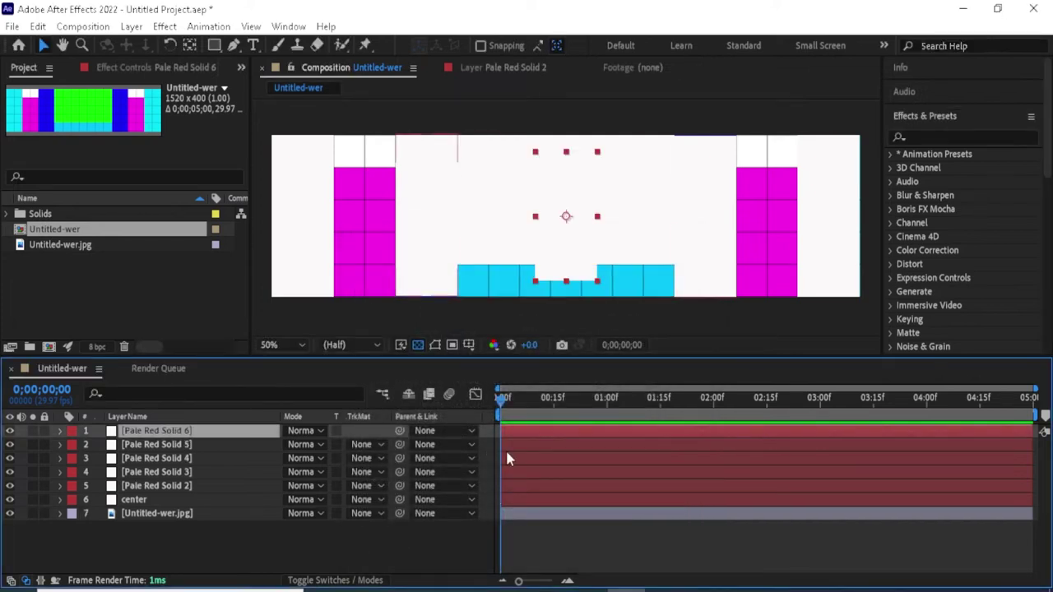
Step: Drag Pale Red Solid 6 over the left magenta column
left_click_drag(572, 249, 366, 263)
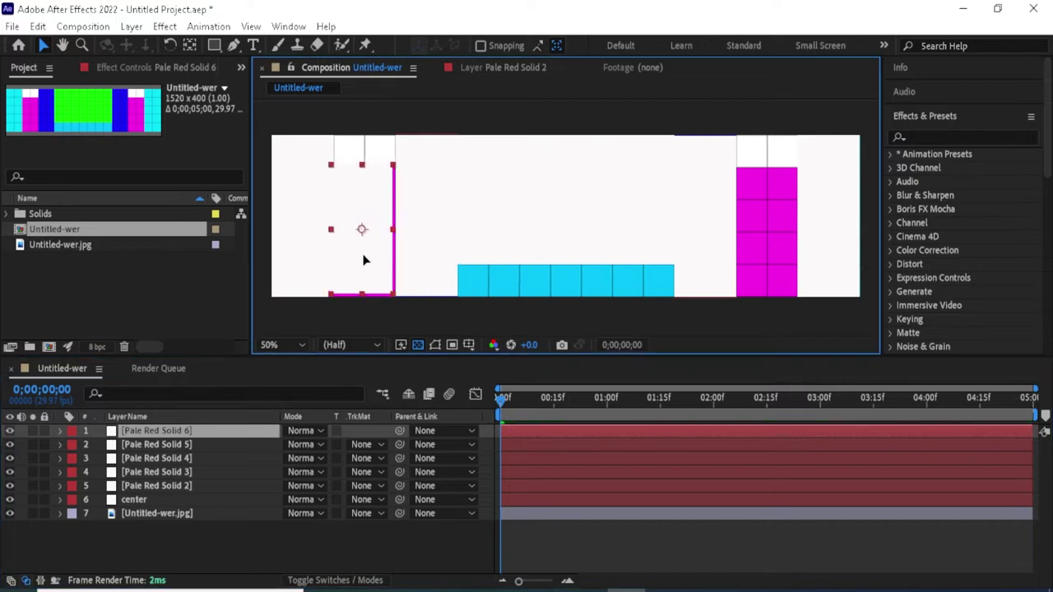
key("Return")
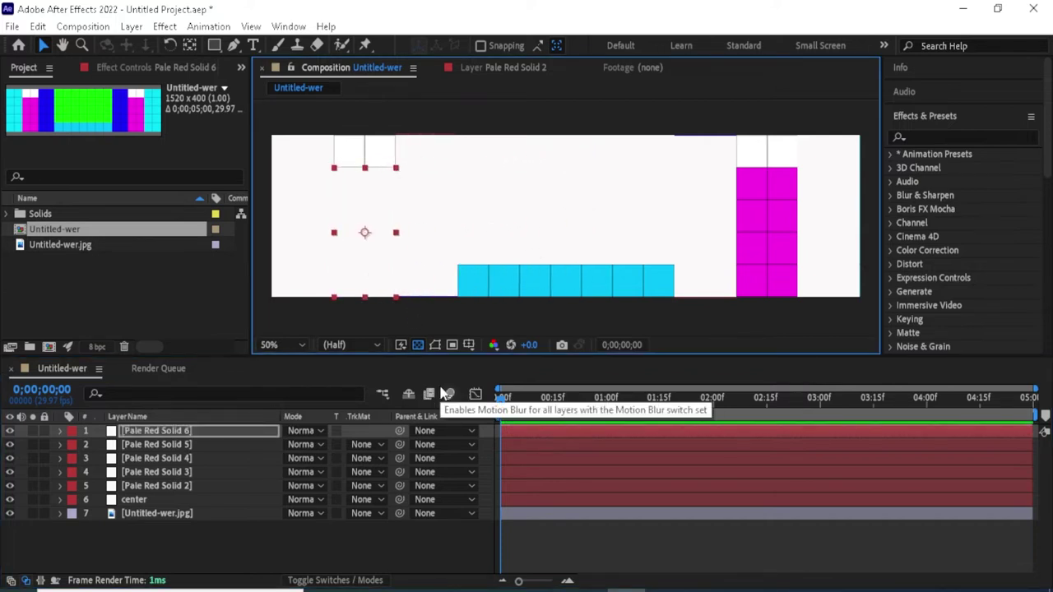
left_click(300, 553)
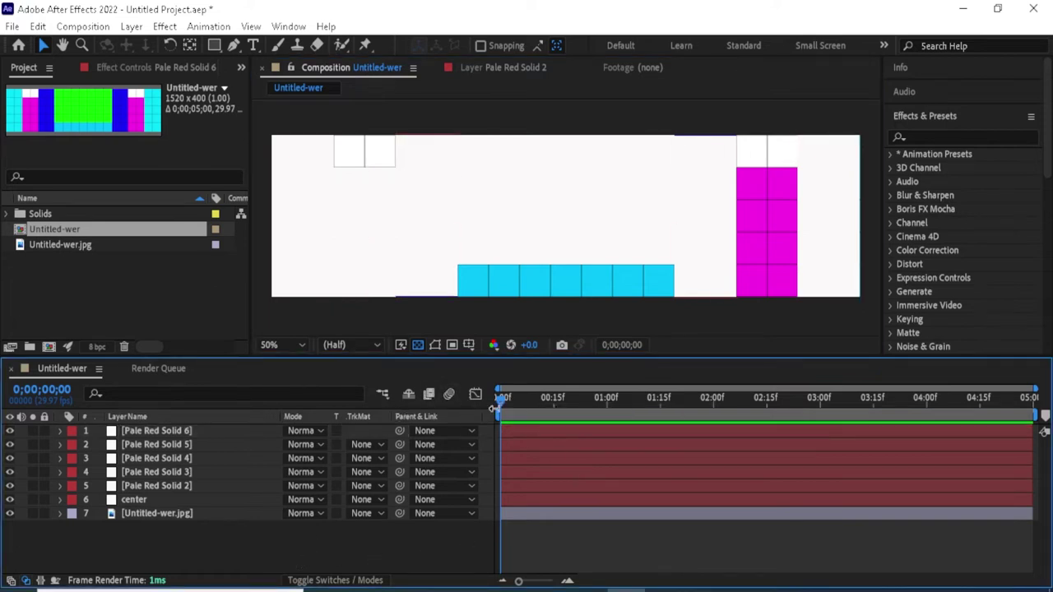
Step: Add a seventh white solid, Pale Red Solid 7, at the default size
right_click(256, 563)
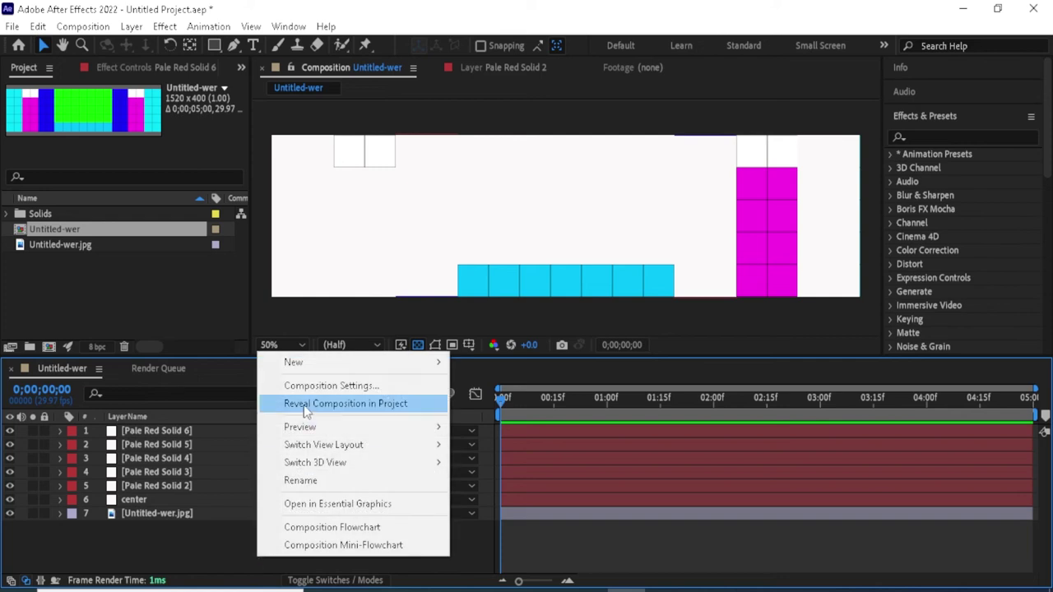
mouse_move(430, 362)
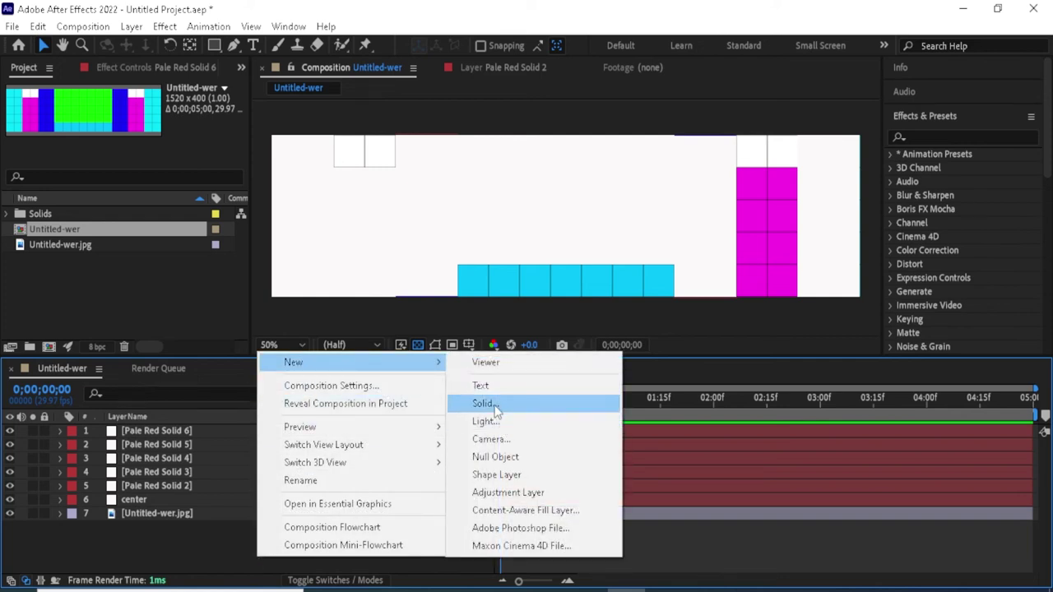
left_click(485, 403)
left_click(576, 551)
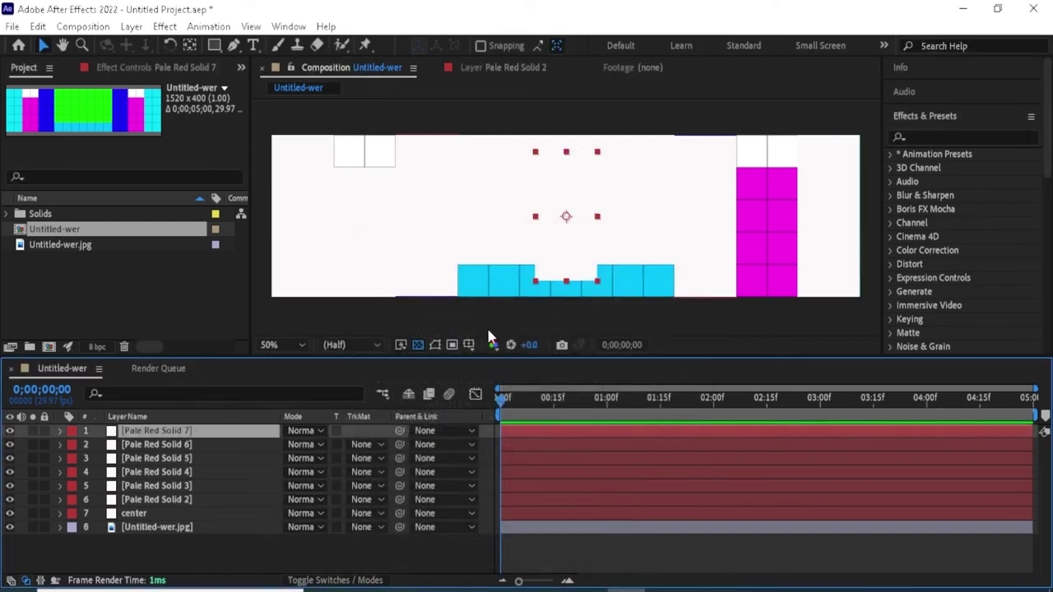
Step: Position Pale Red Solid 7 over the right magenta column, nudging it into place
mouse_move(574, 223)
left_mouse_down()
mouse_move(806, 243)
mouse_move(773, 238)
mouse_move(776, 247)
left_mouse_up()
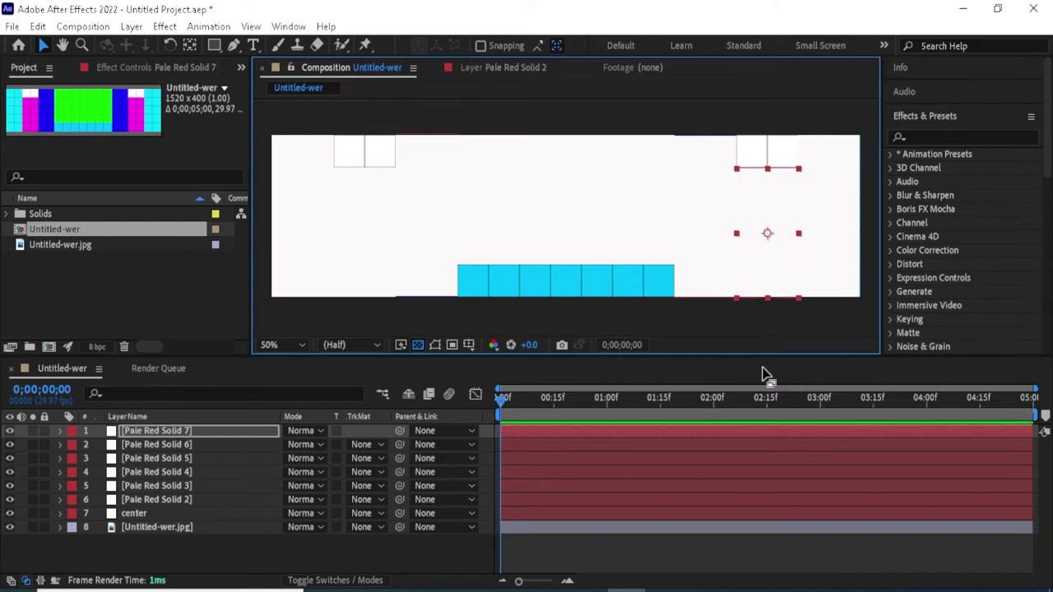
key("Up")
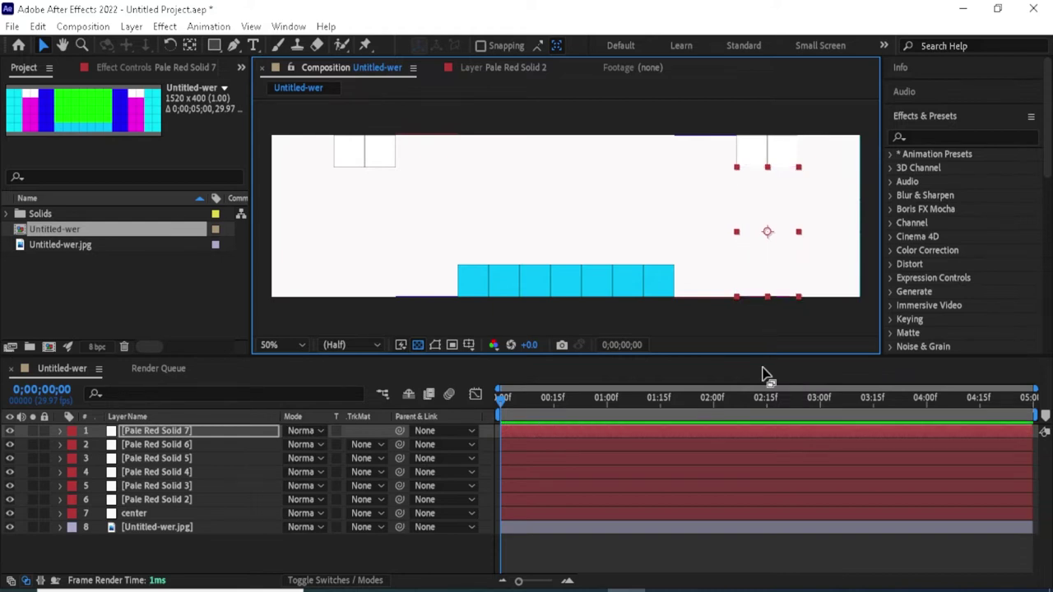
key("Down")
left_click(261, 551)
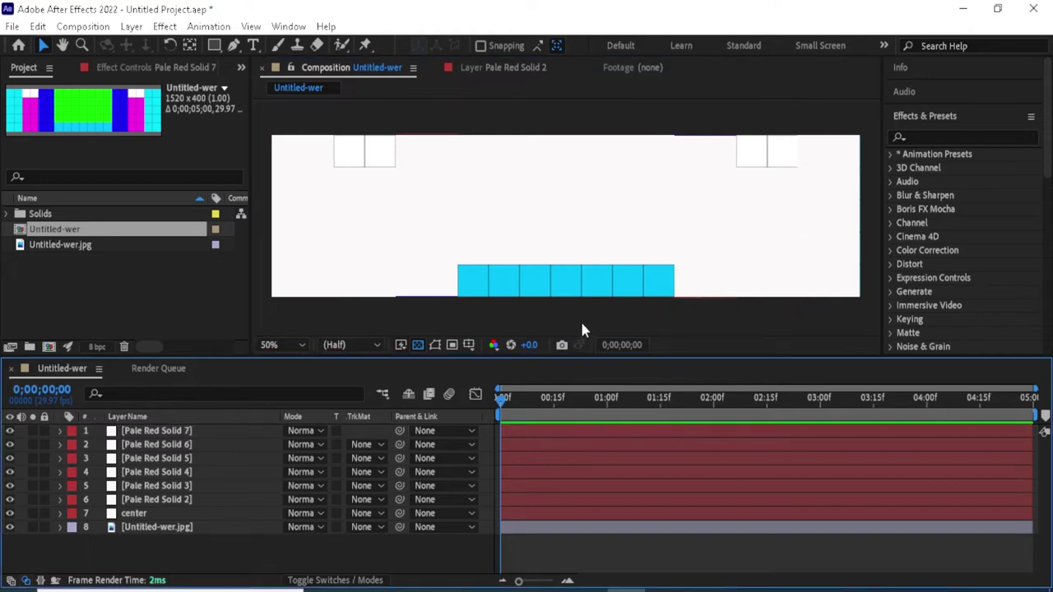
left_click(579, 285)
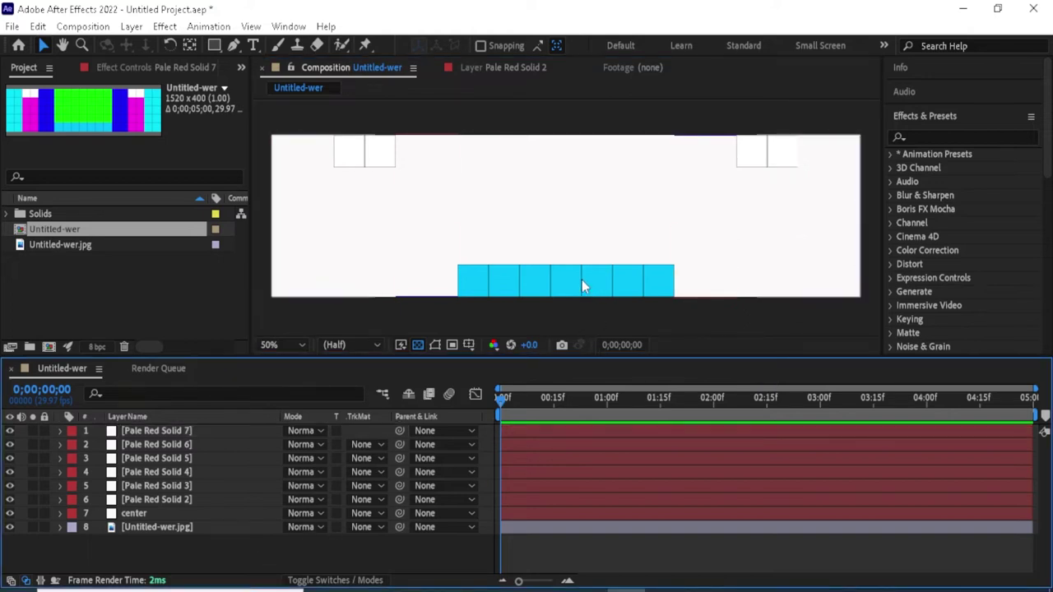
Step: Create a white 560 × 80 px solid and place it at the bottom centre of the comp
right_click(270, 553)
mouse_move(349, 364)
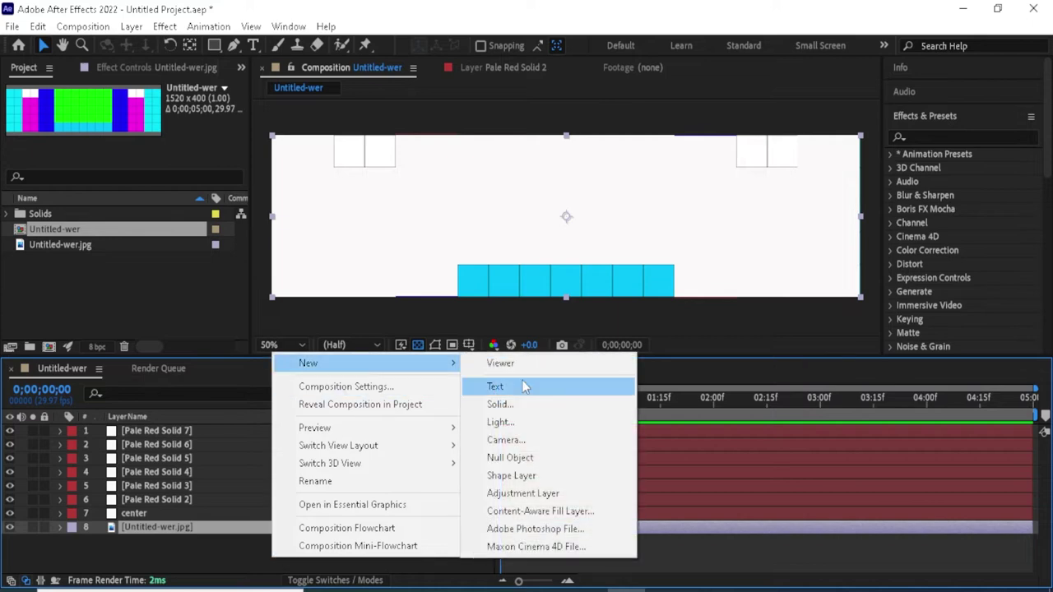
left_click(509, 402)
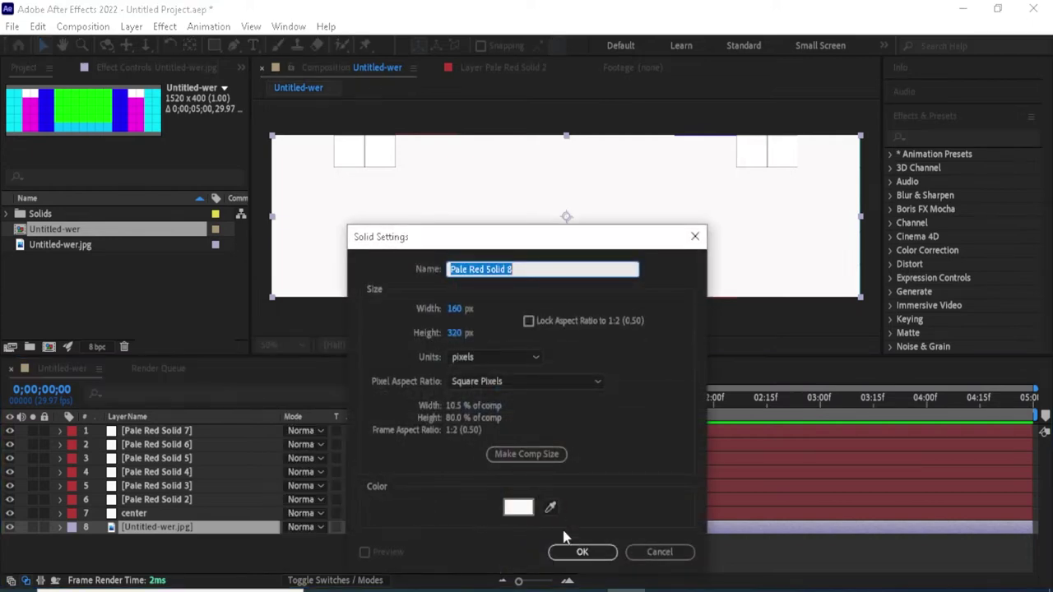
left_click_drag(548, 244, 546, 314)
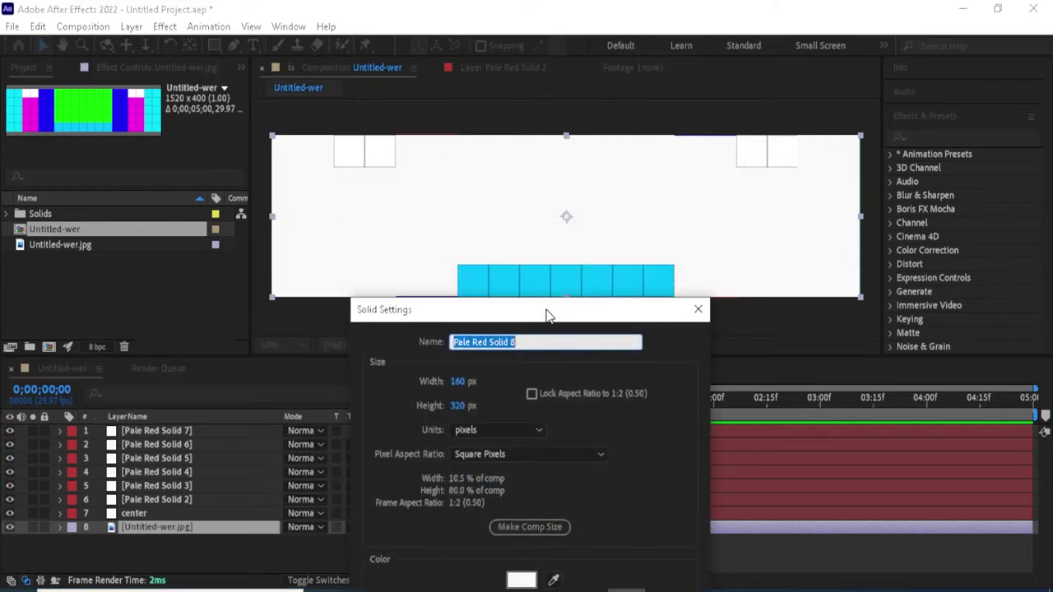
left_click(456, 383)
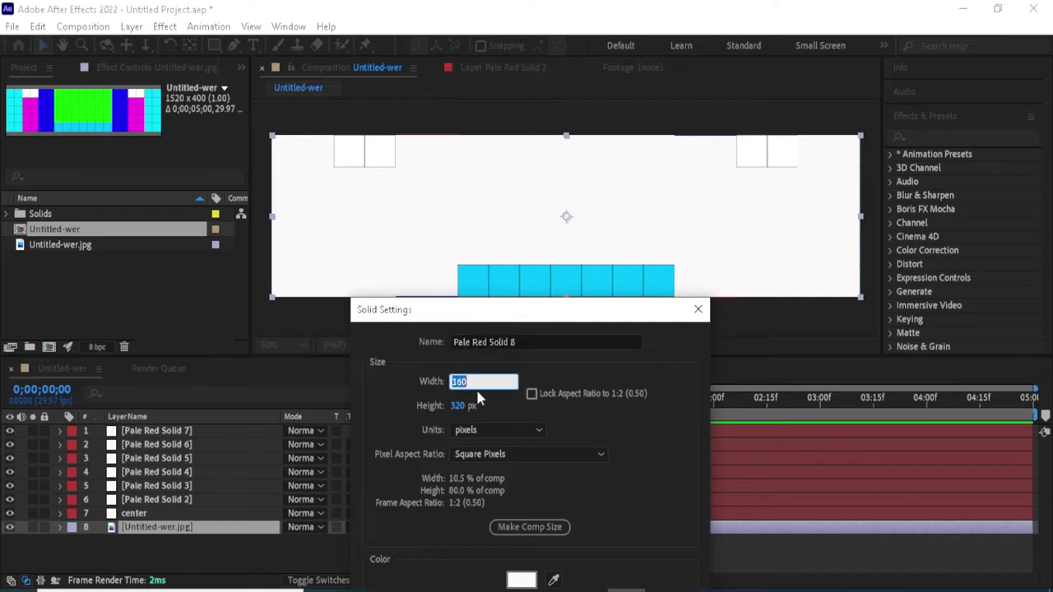
type("5")
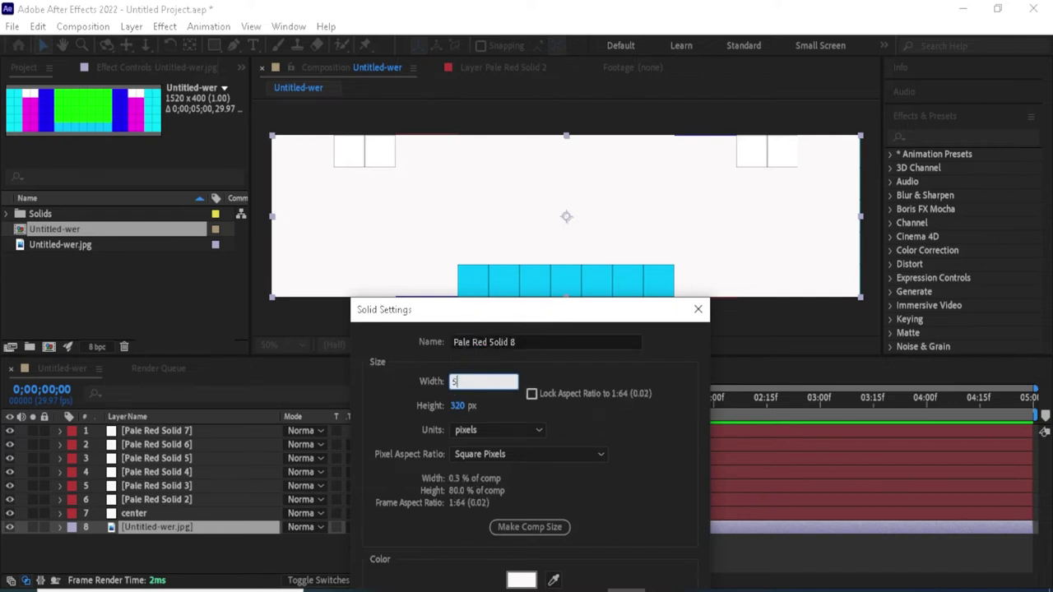
type("60")
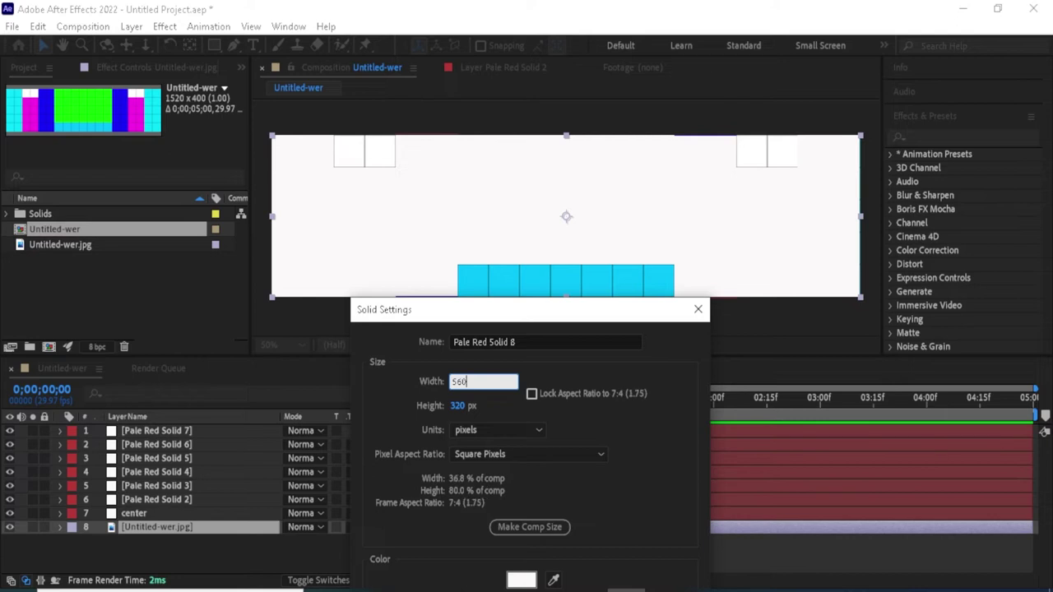
left_click(457, 406)
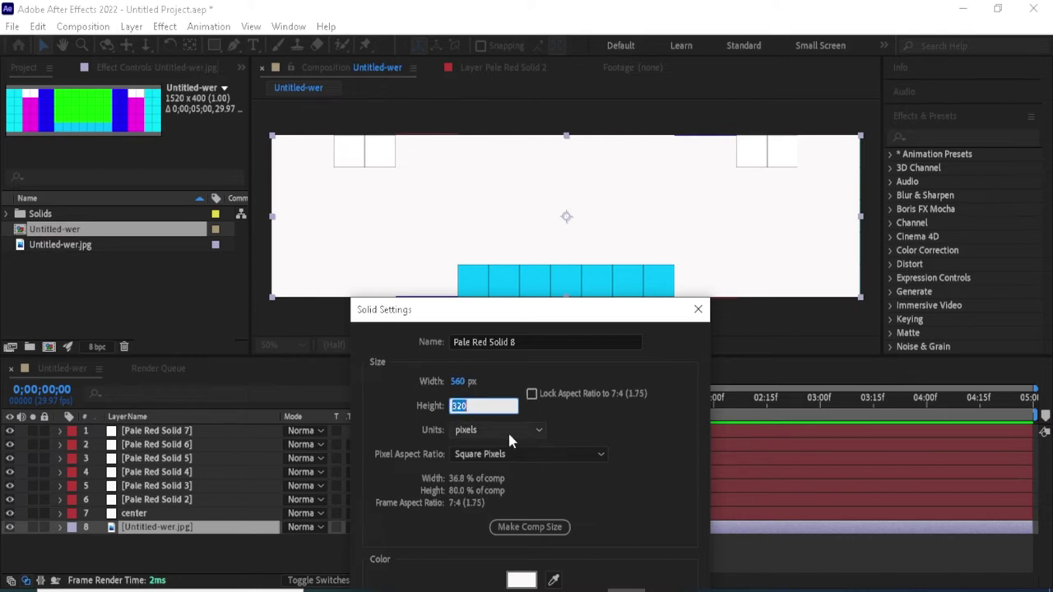
type("80")
left_click_drag(563, 309, 564, 203)
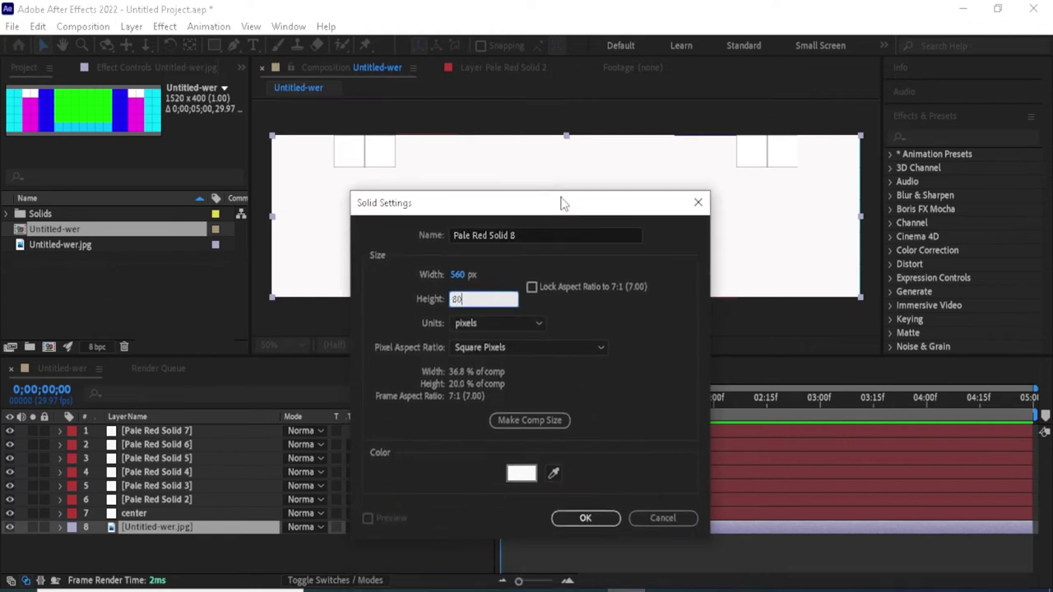
left_click(599, 517)
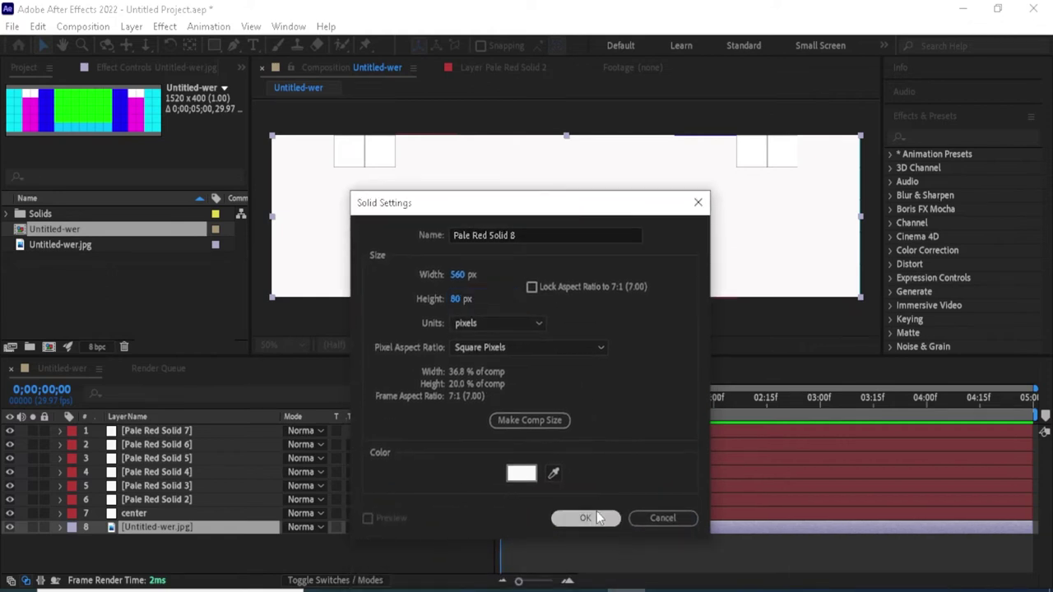
left_click(597, 515)
left_click_drag(575, 215, 574, 279)
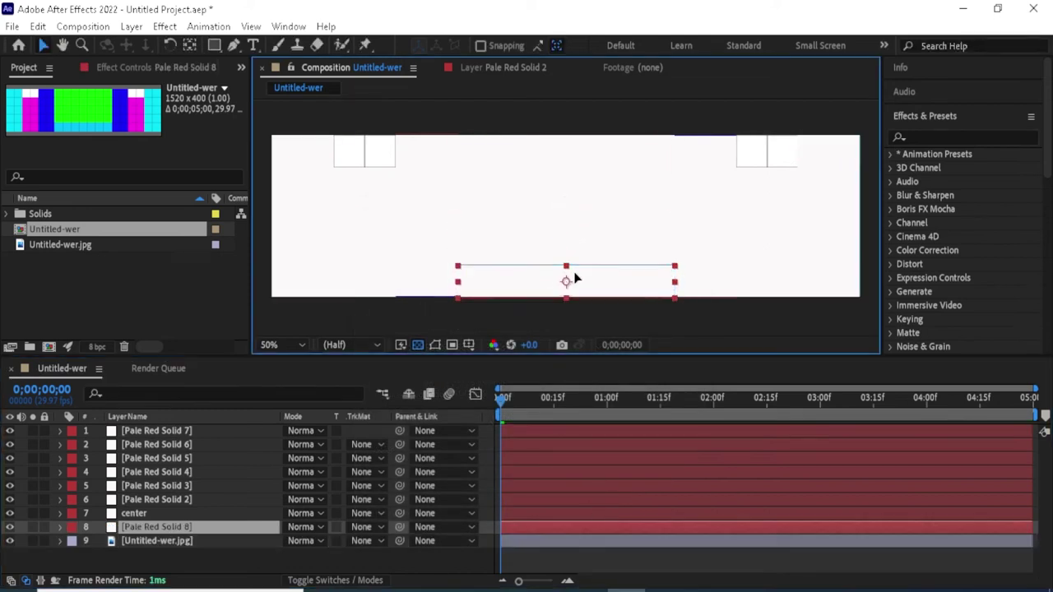
Step: Nudge the new solid one pixel right and hide the Untitled-wer.jpg reference layer
key("Return")
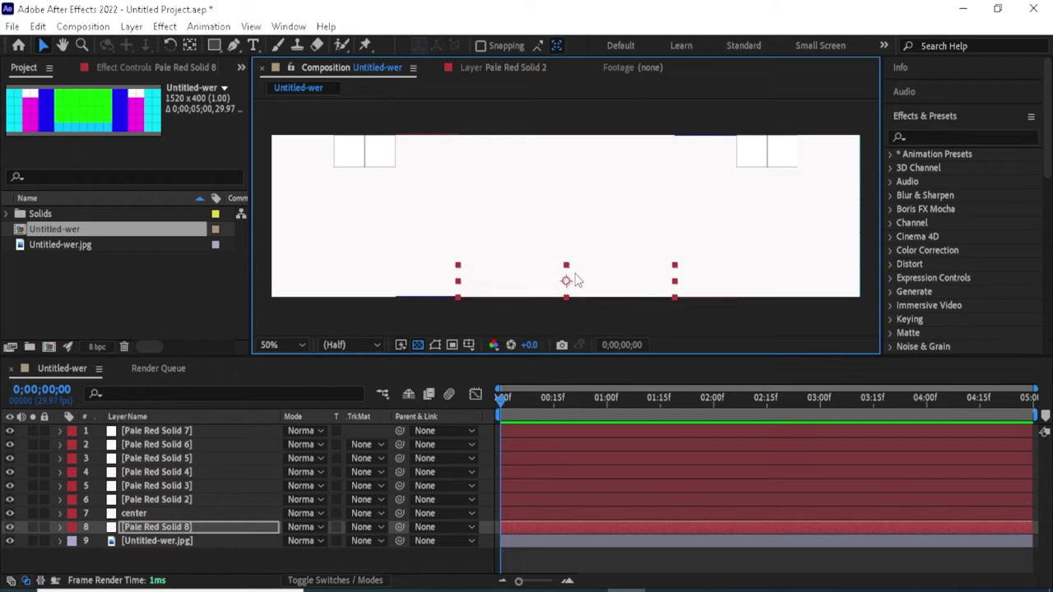
key("Right")
left_click_drag(537, 352, 542, 287)
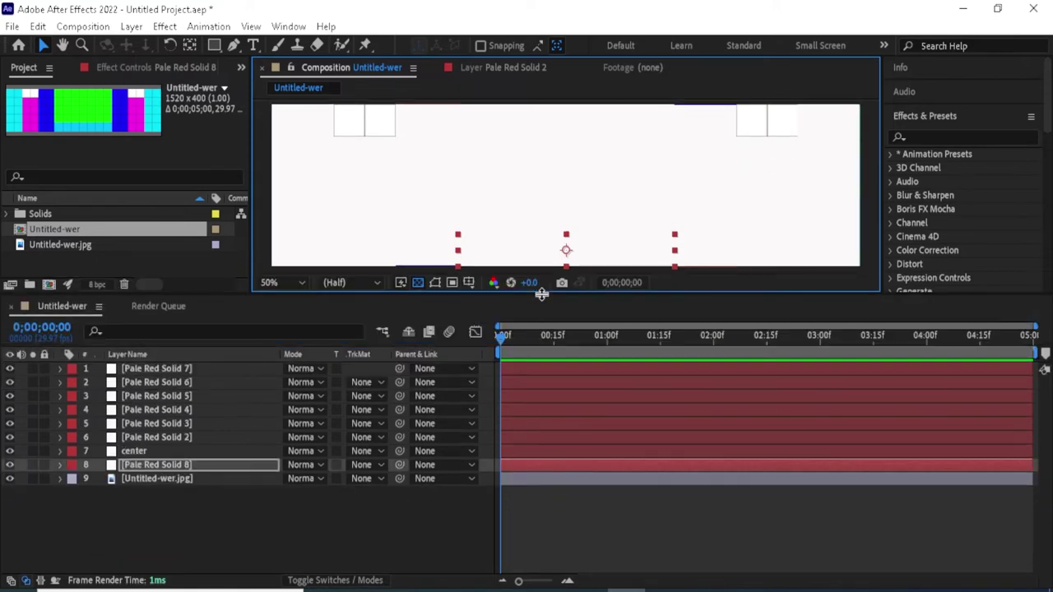
left_click(348, 542)
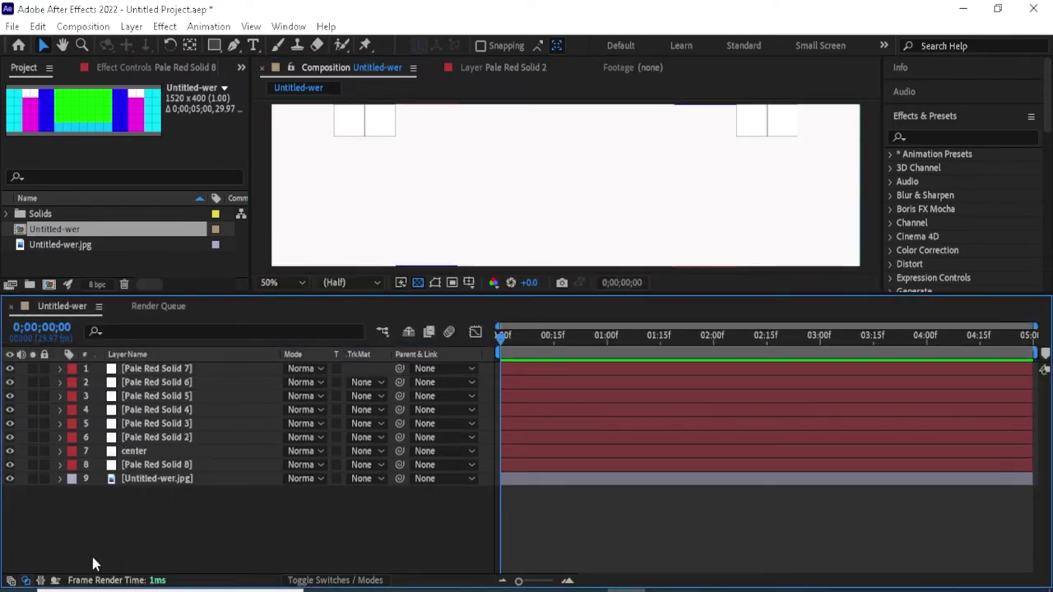
left_click(156, 478)
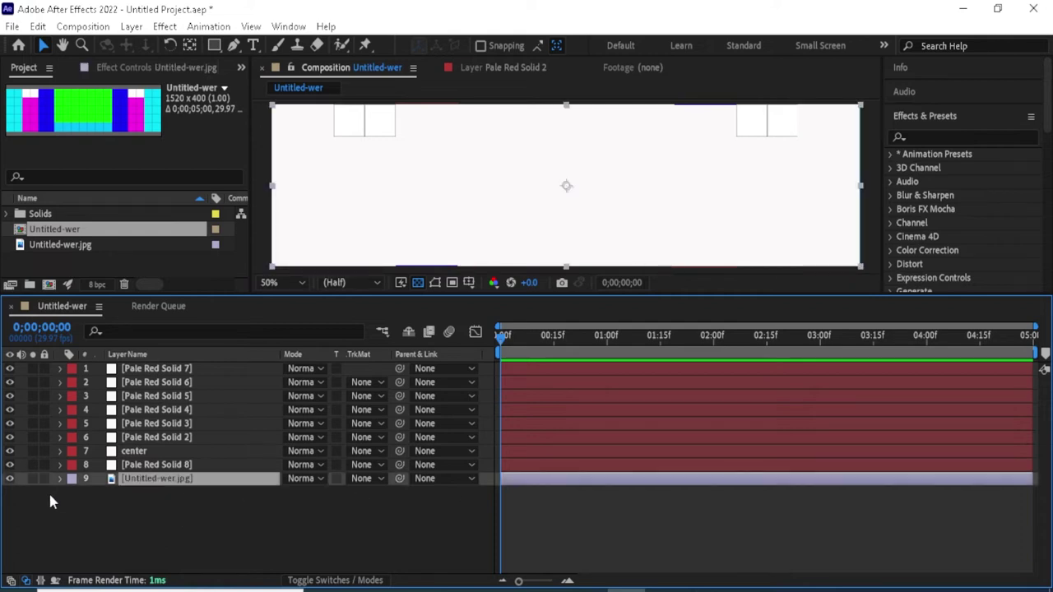
left_click(10, 479)
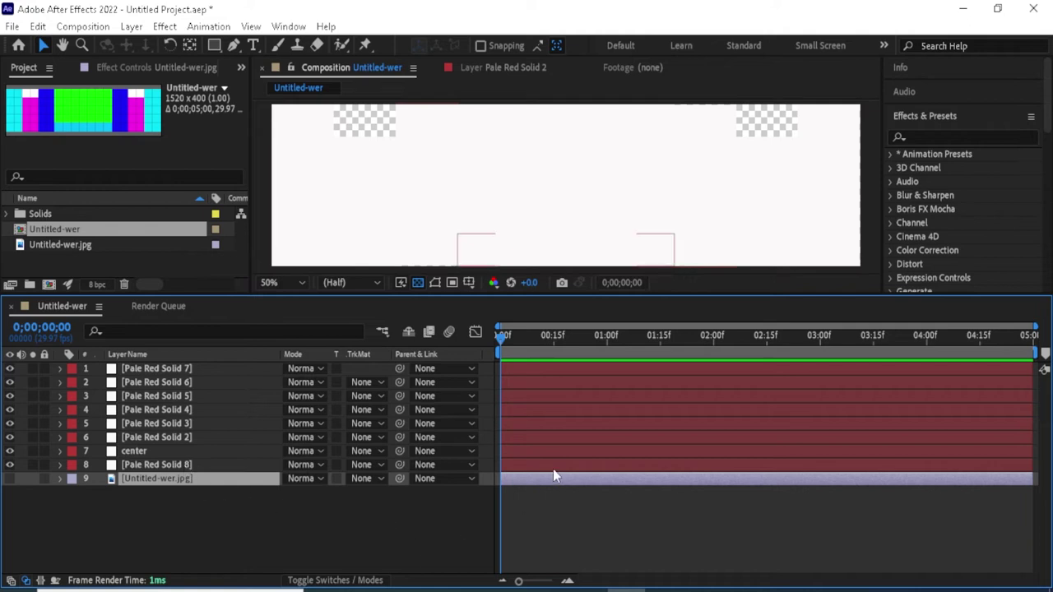
Step: Select all eight Pale Red Solid layers and trim their out-points to just under 01:00f
left_click(161, 368)
left_click(174, 383)
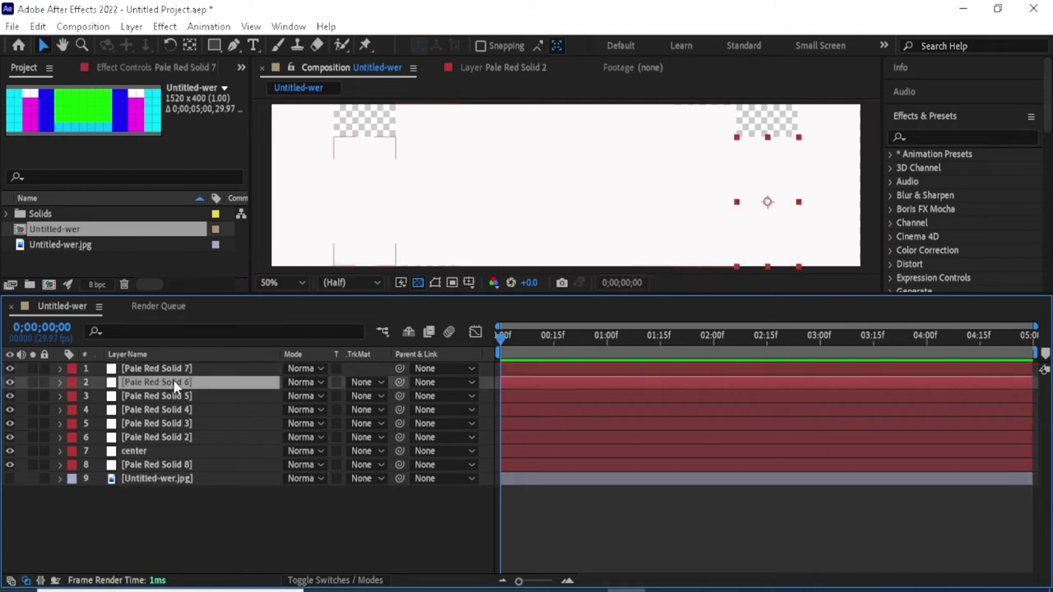
left_click(182, 370)
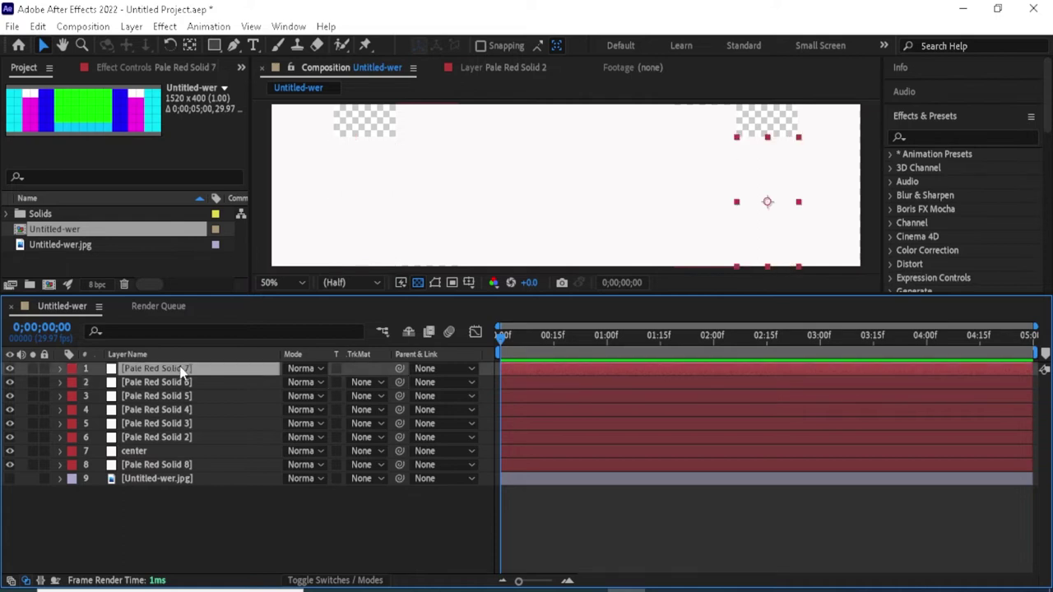
left_click(177, 465, "shift")
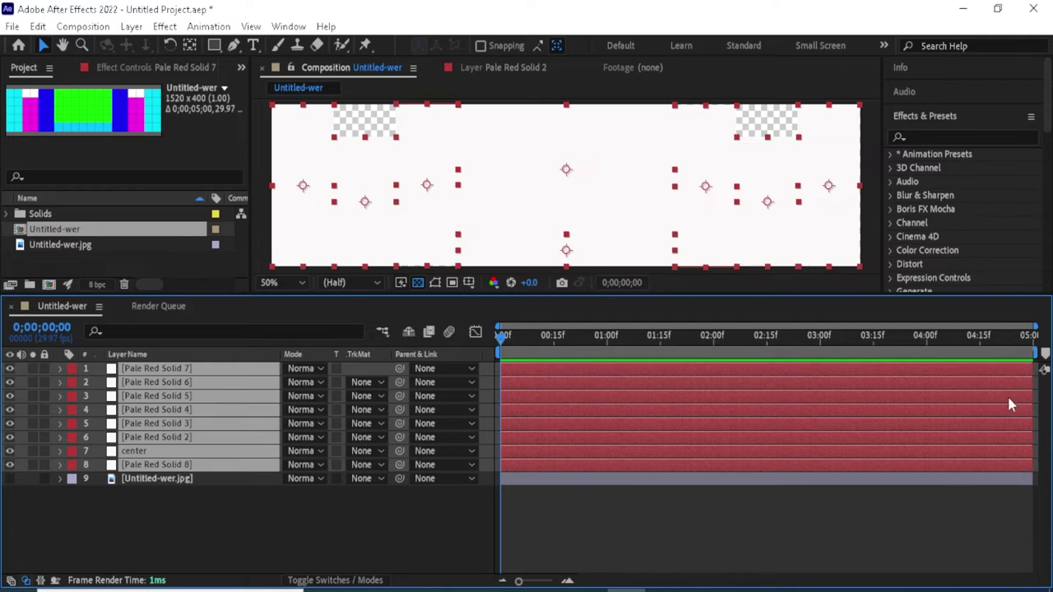
left_click_drag(1028, 368, 575, 364)
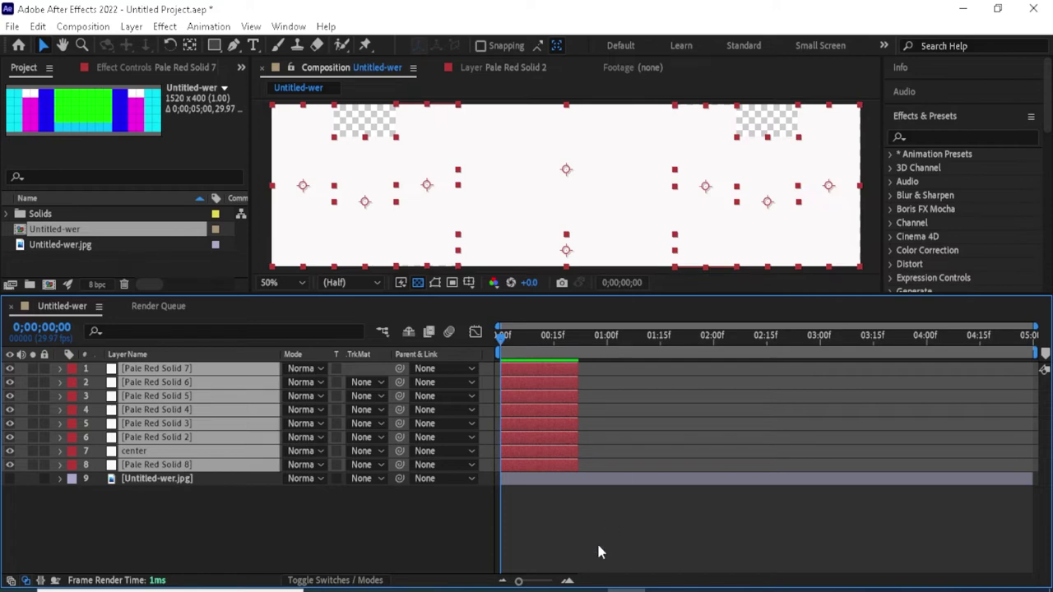
Step: Keyframe the eight solids' Opacity from 100% at frame 0 to 0% at about frame 21
left_click(59, 368)
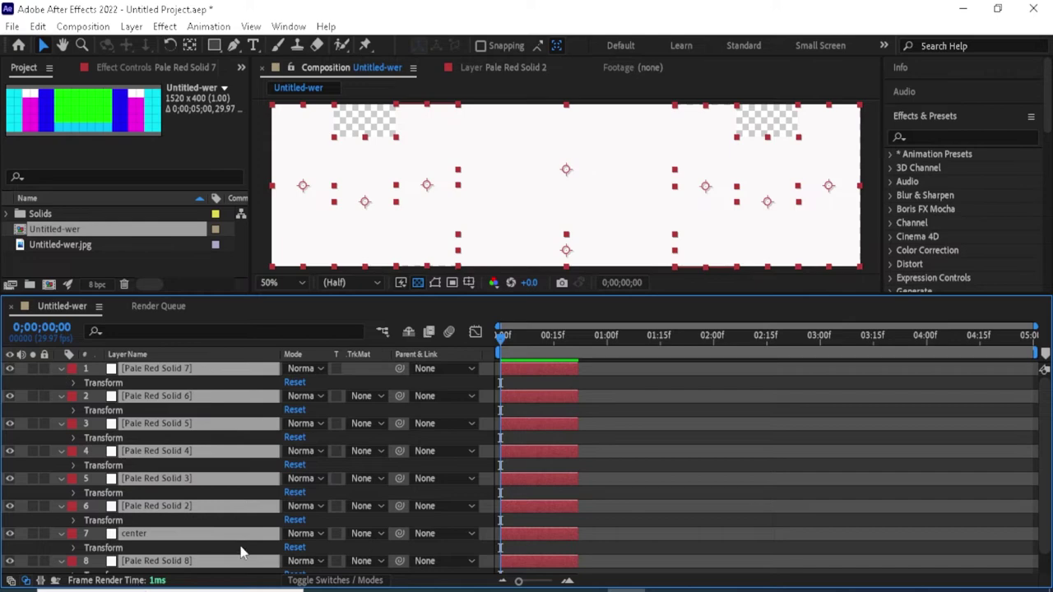
scroll(1043, 440, "down", 1)
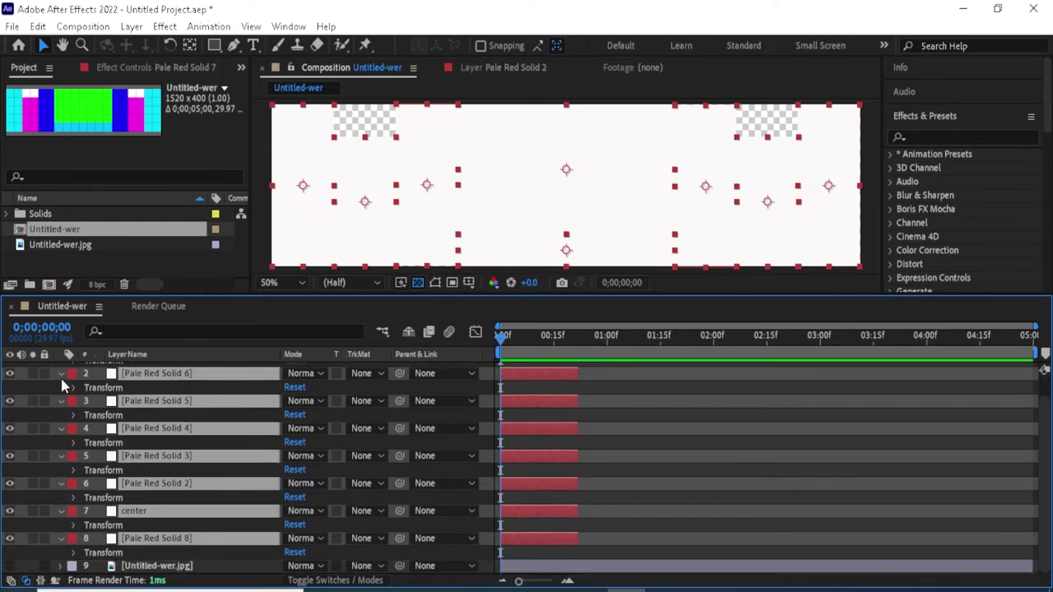
left_click(60, 483)
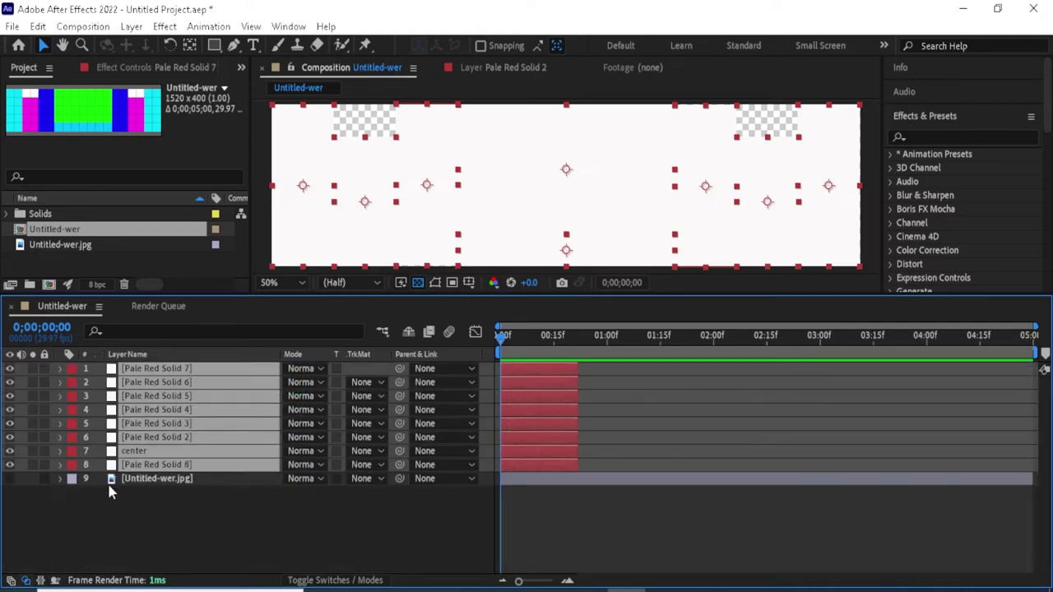
left_click(59, 464)
left_click_drag(1045, 520, 1047, 585)
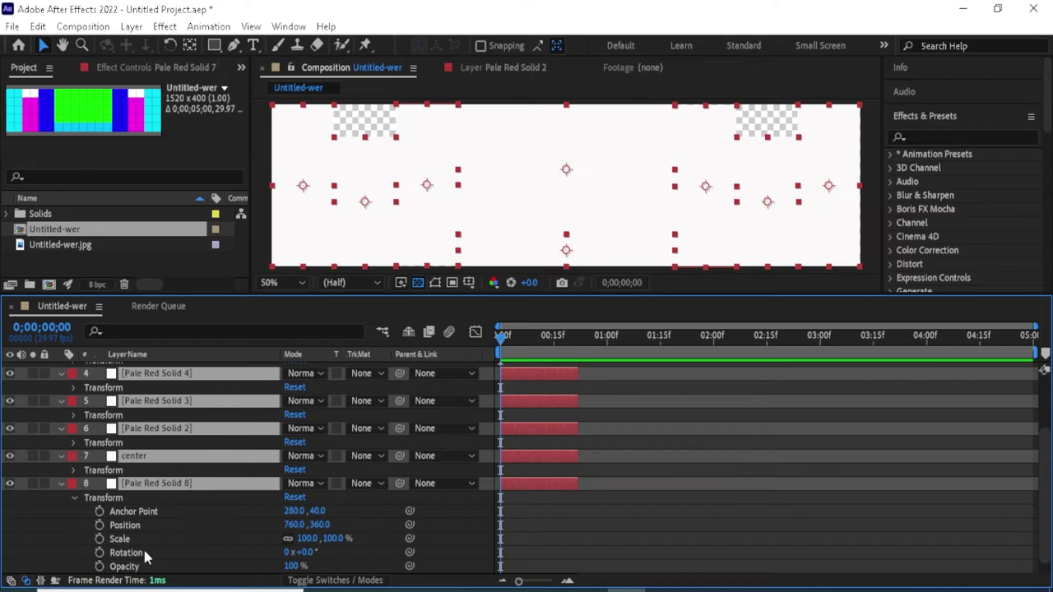
left_click(99, 568)
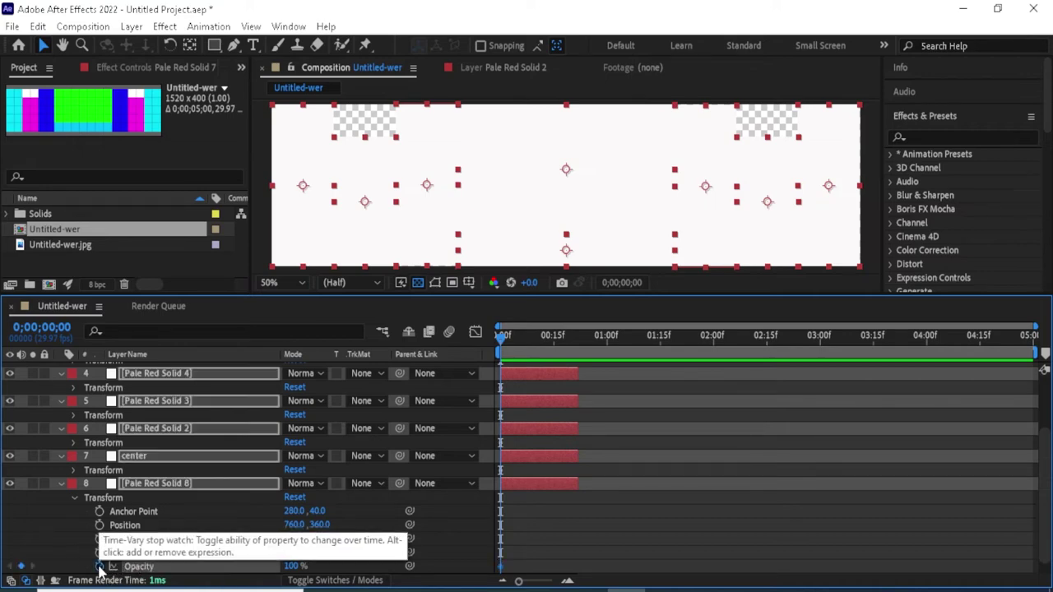
left_click_drag(501, 346, 575, 386)
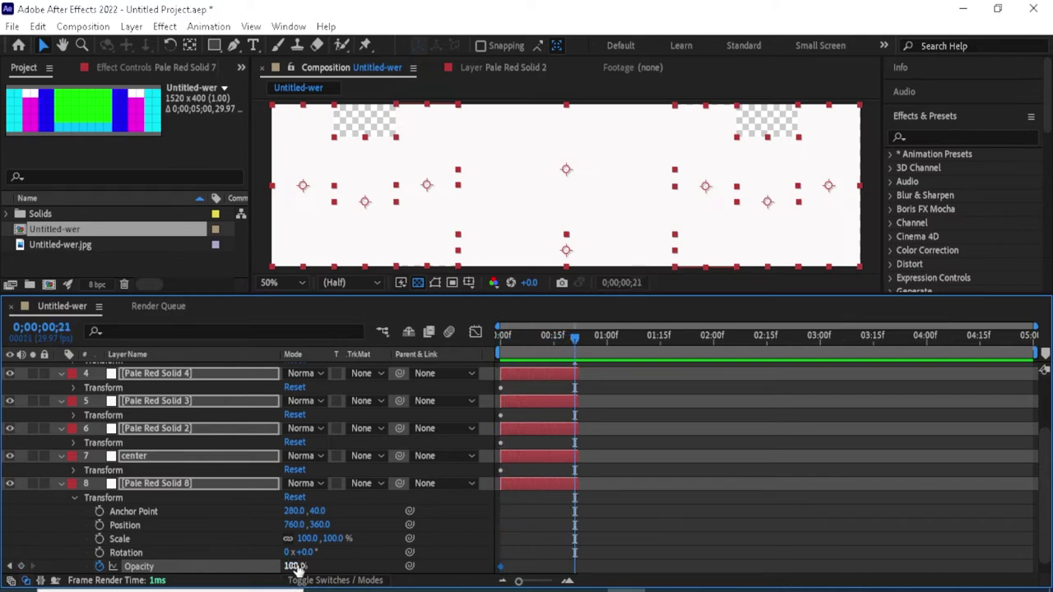
left_click_drag(295, 566, 214, 566)
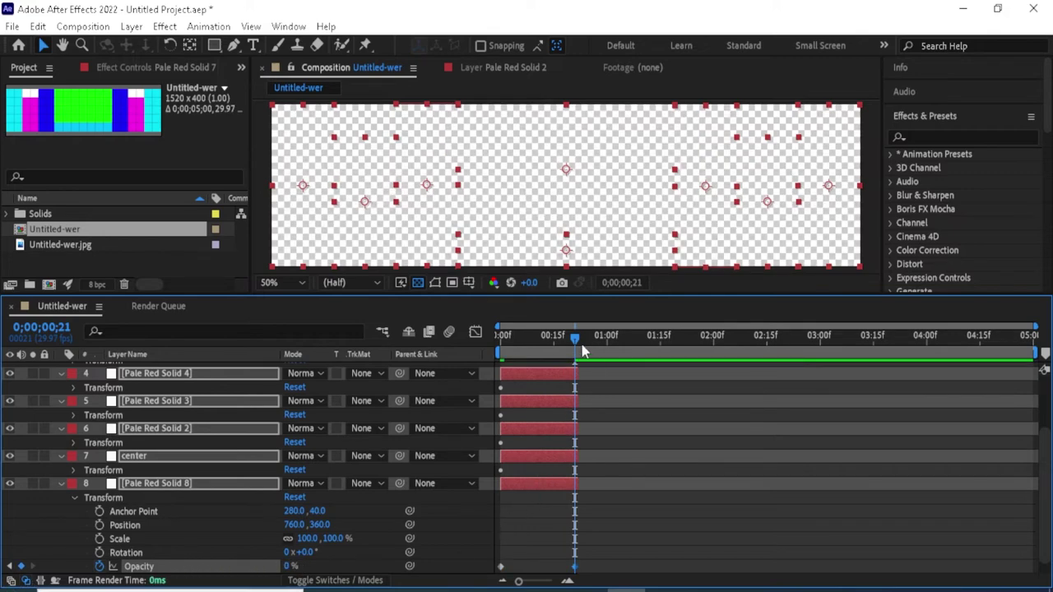
left_click_drag(576, 339, 500, 372)
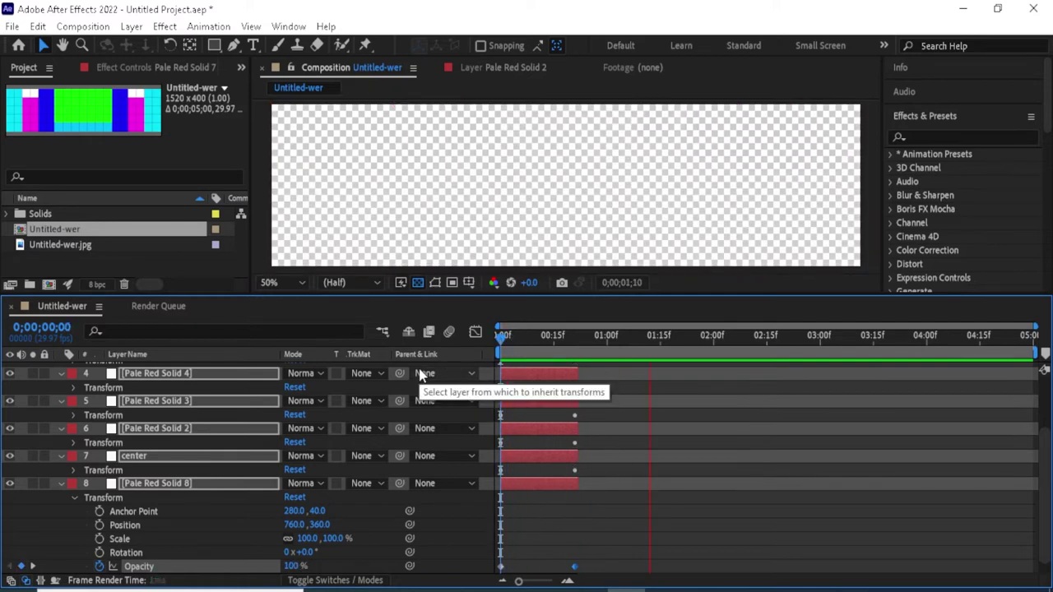
key("space")
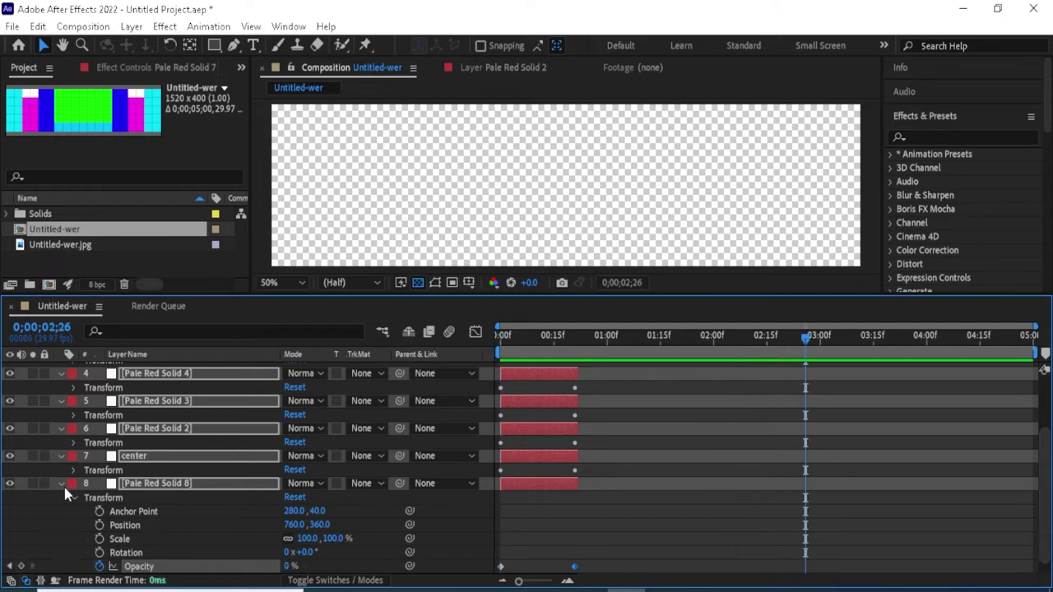
Step: Offset Pale Red Solid 8, then Solids 2 and 3, so each starts after the previous one
key("u")
left_click(91, 520)
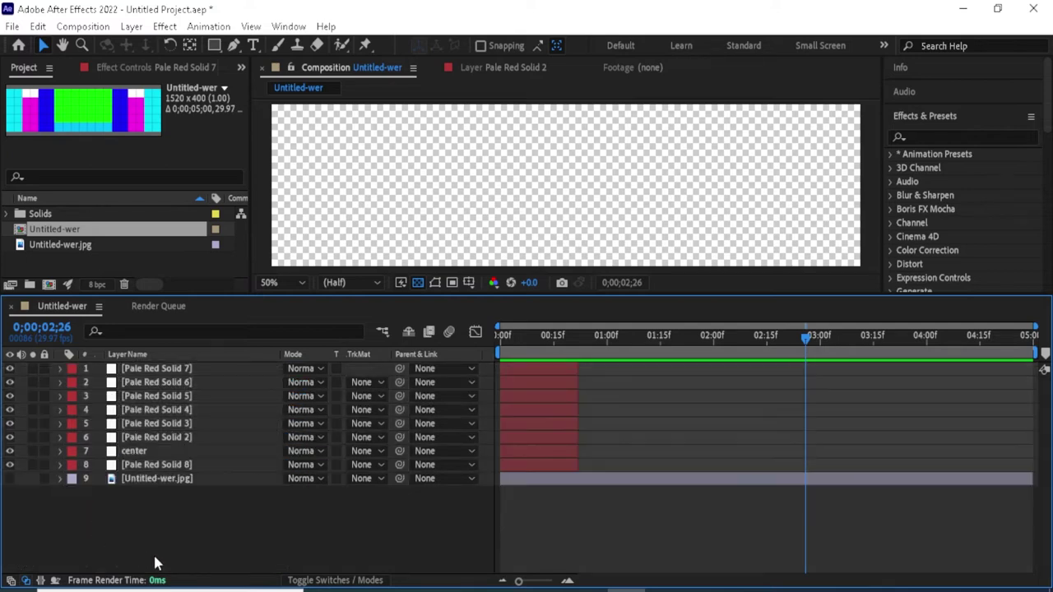
left_click(542, 468)
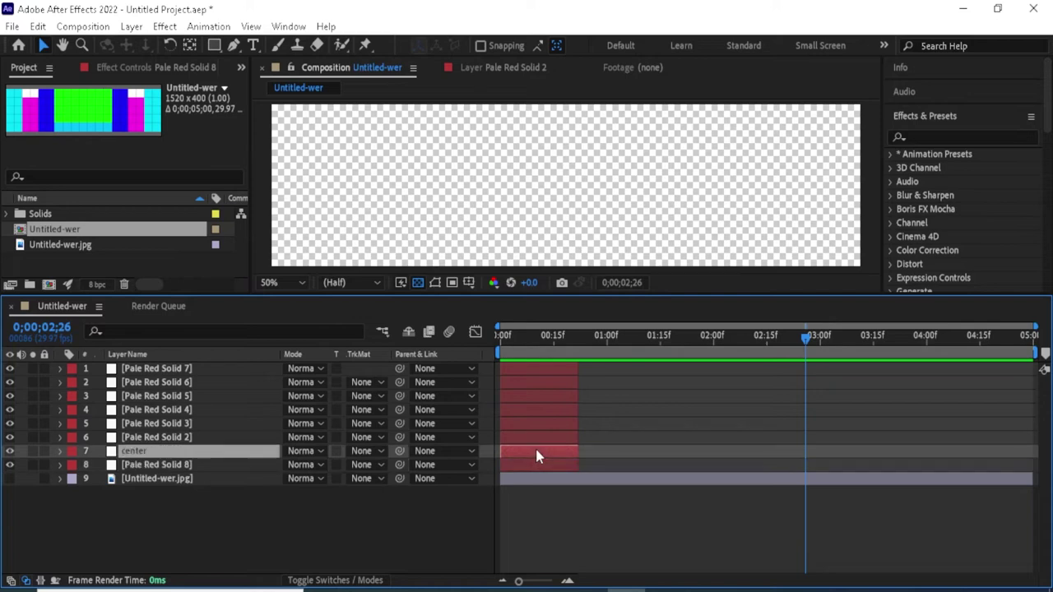
left_click_drag(532, 449, 608, 463)
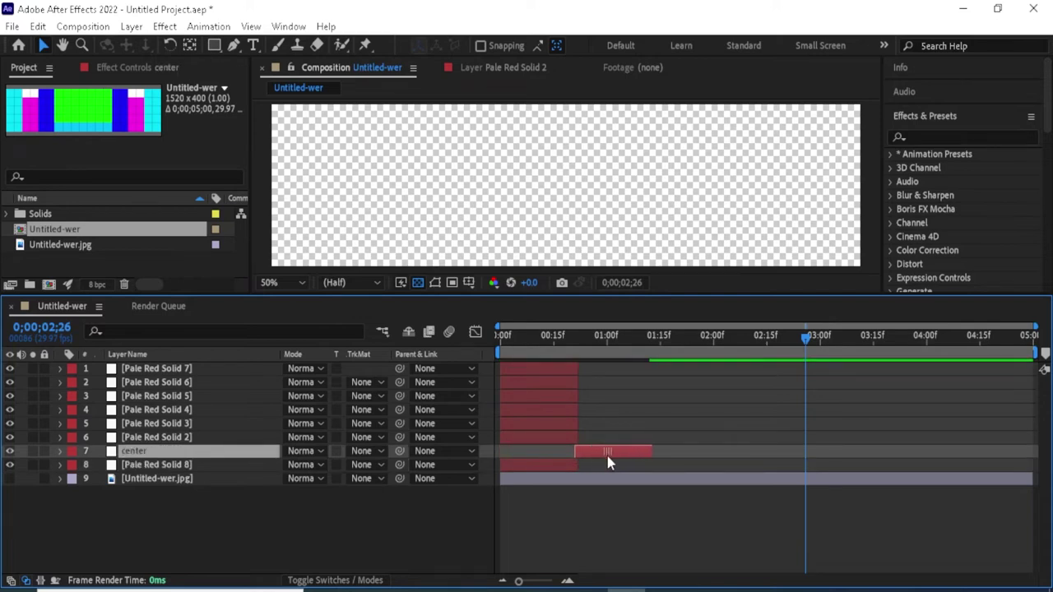
left_click_drag(541, 437, 691, 442)
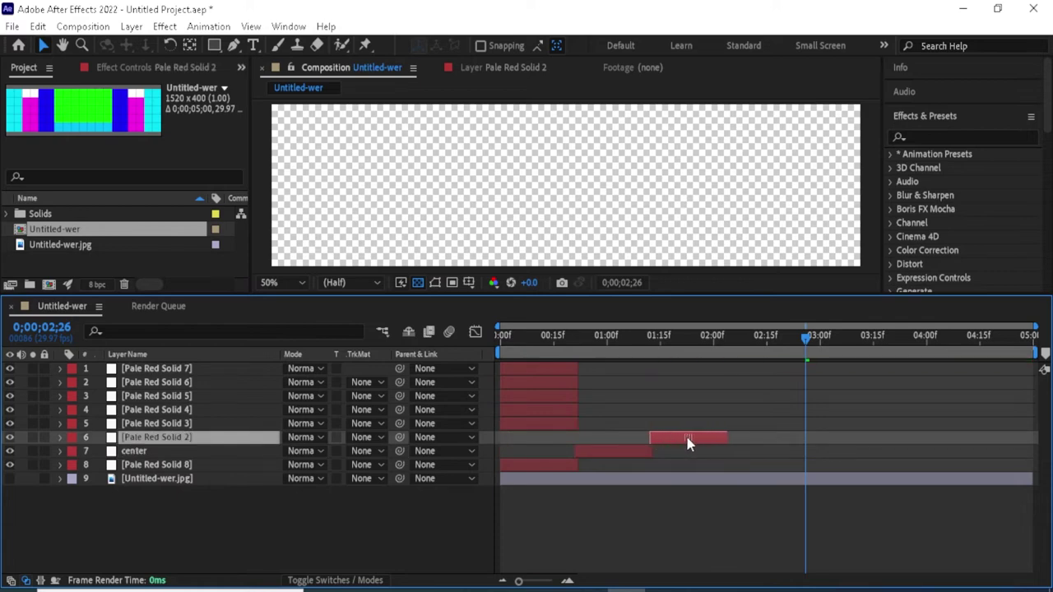
left_click_drag(691, 441, 688, 441)
double_click(551, 426)
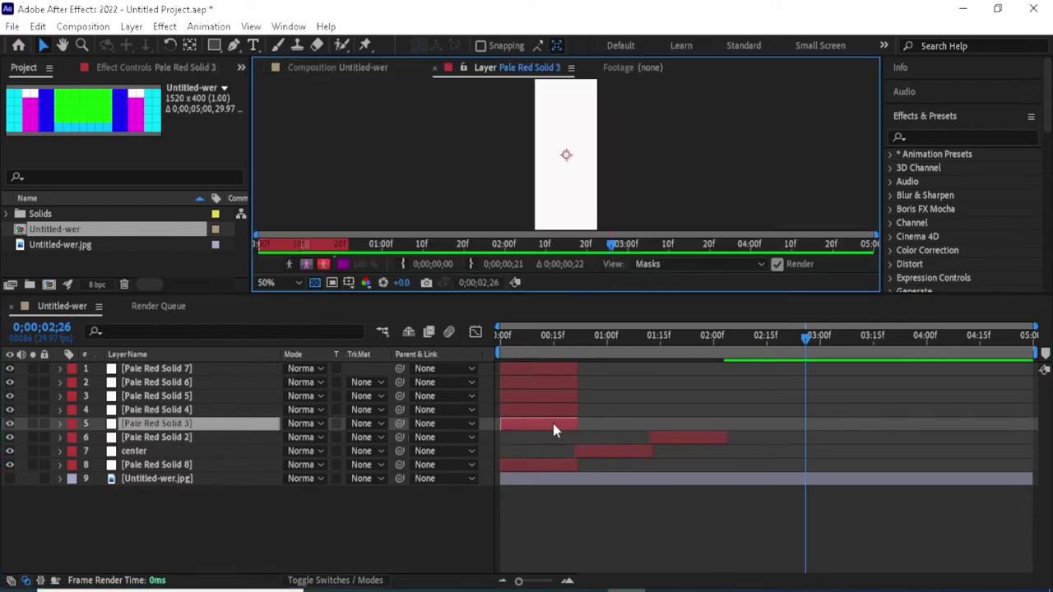
left_click_drag(551, 428, 765, 431)
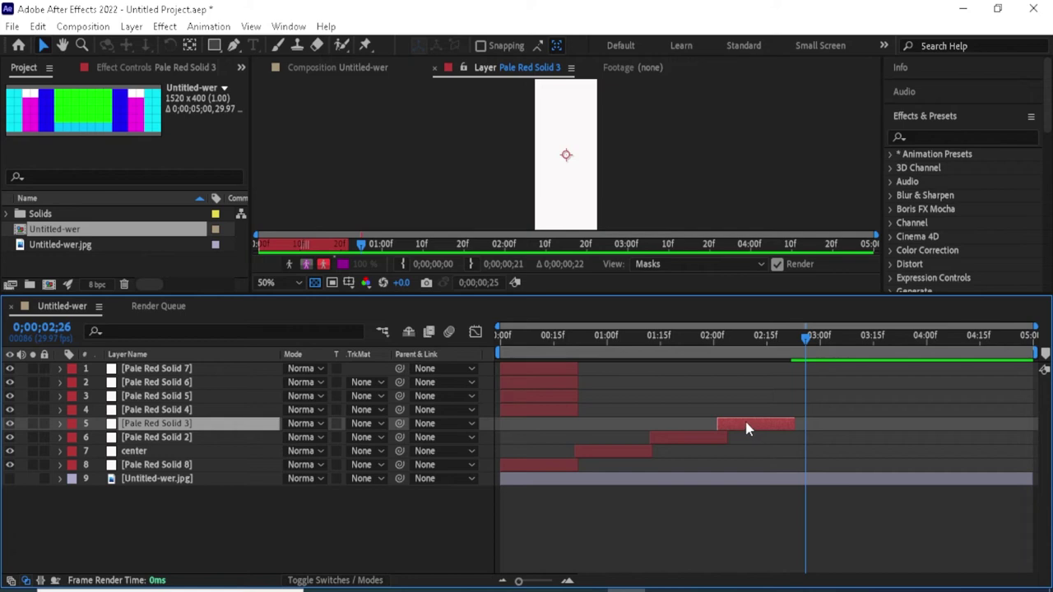
left_click_drag(746, 428, 748, 427)
Step: Stagger Pale Red Solids 4, 5, 6 and 7 in sequence, with Solid 7 ending at 5 seconds
left_click_drag(805, 338, 432, 407)
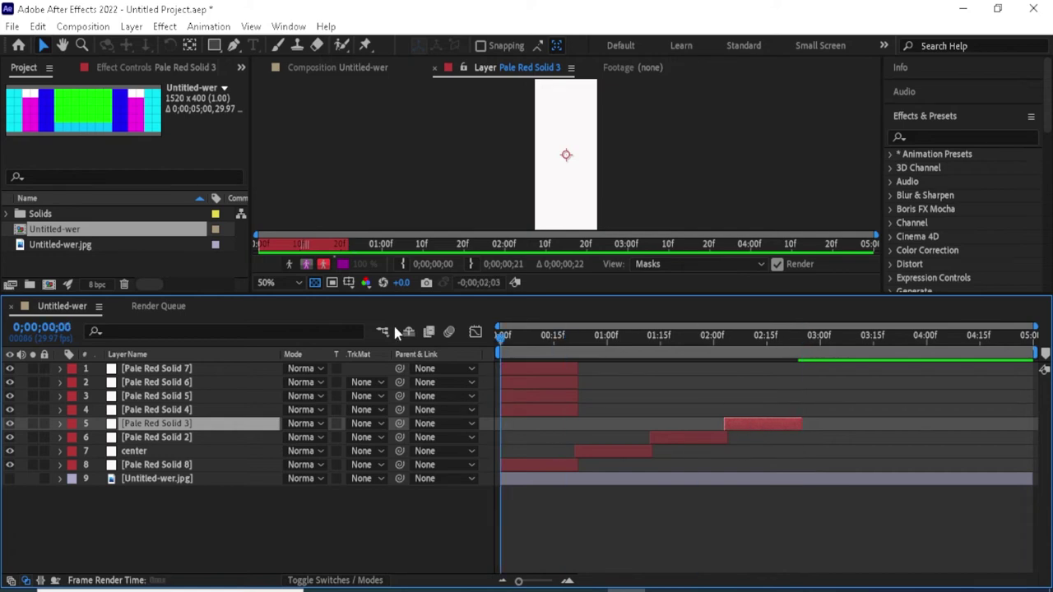
left_click(380, 69)
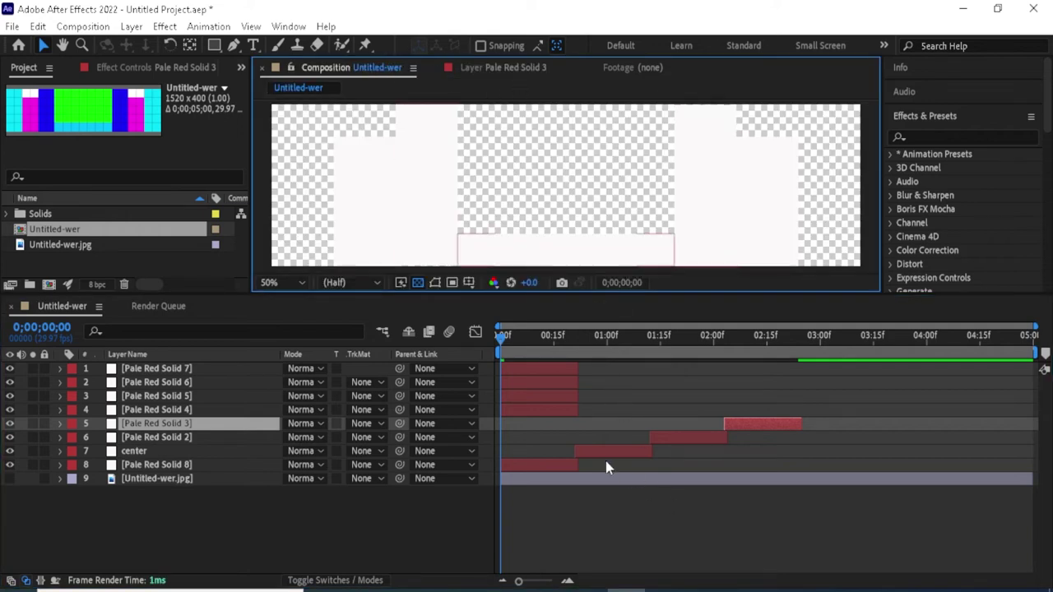
left_click(543, 411)
left_click_drag(545, 411, 845, 420)
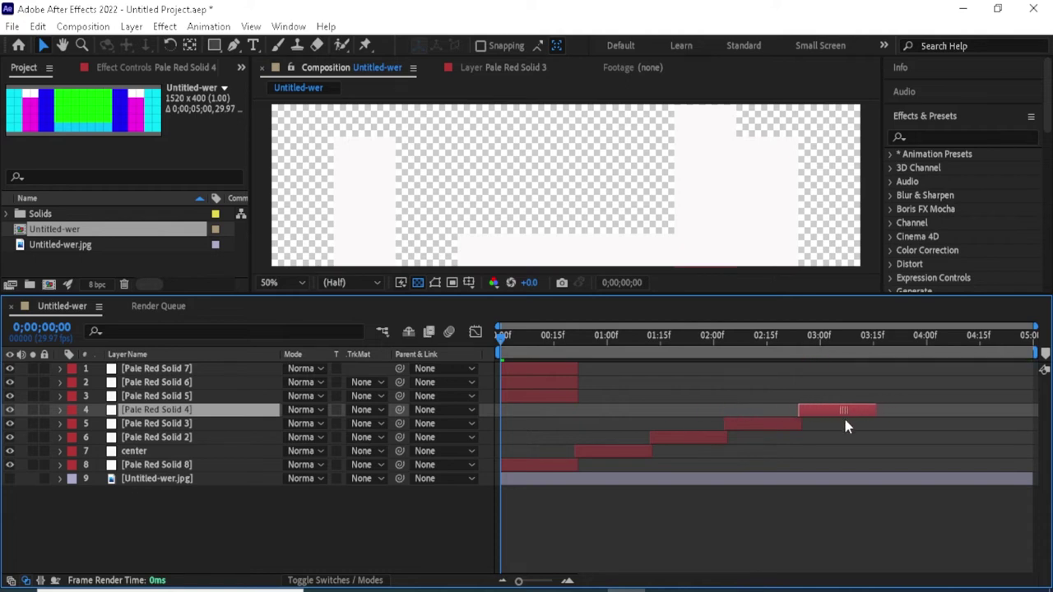
left_click_drag(542, 396, 918, 409)
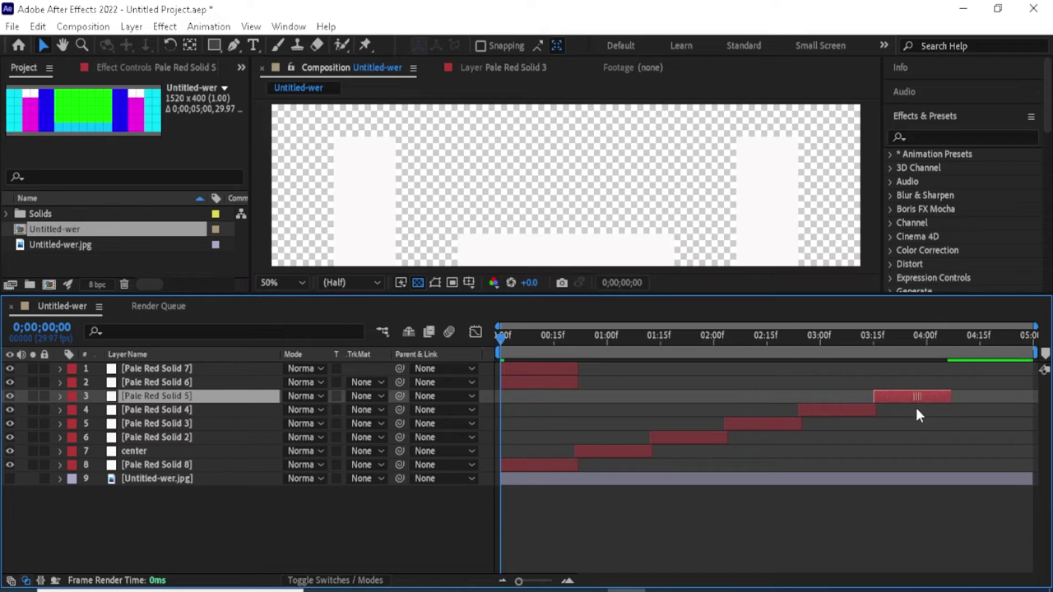
mouse_move(566, 380)
left_mouse_down()
mouse_move(995, 383)
mouse_move(985, 390)
left_mouse_up()
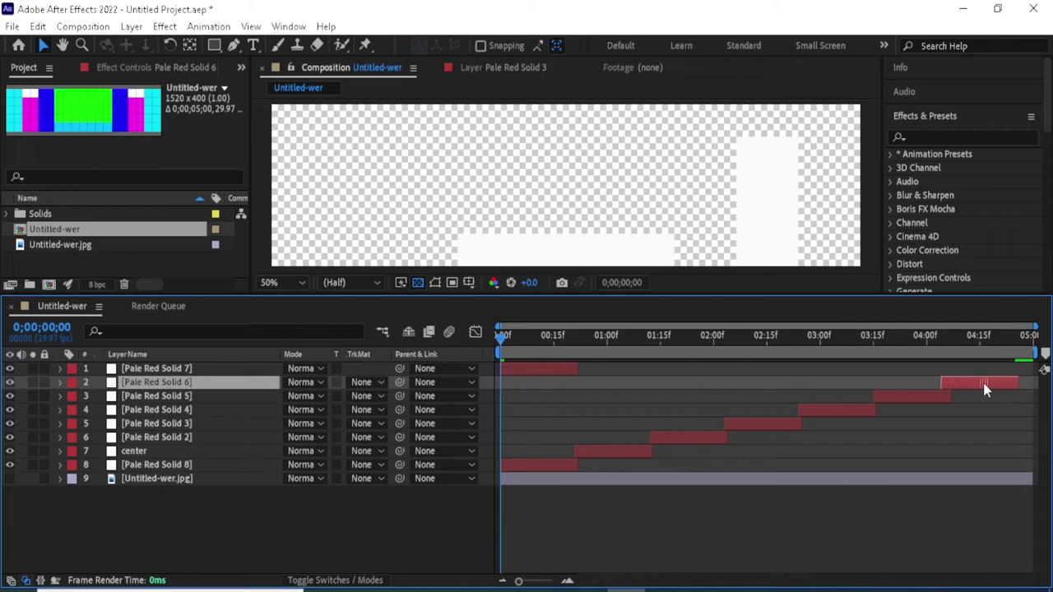
mouse_move(519, 582)
left_mouse_down()
mouse_move(535, 581)
mouse_move(476, 586)
left_mouse_up()
left_click_drag(541, 376, 1027, 429)
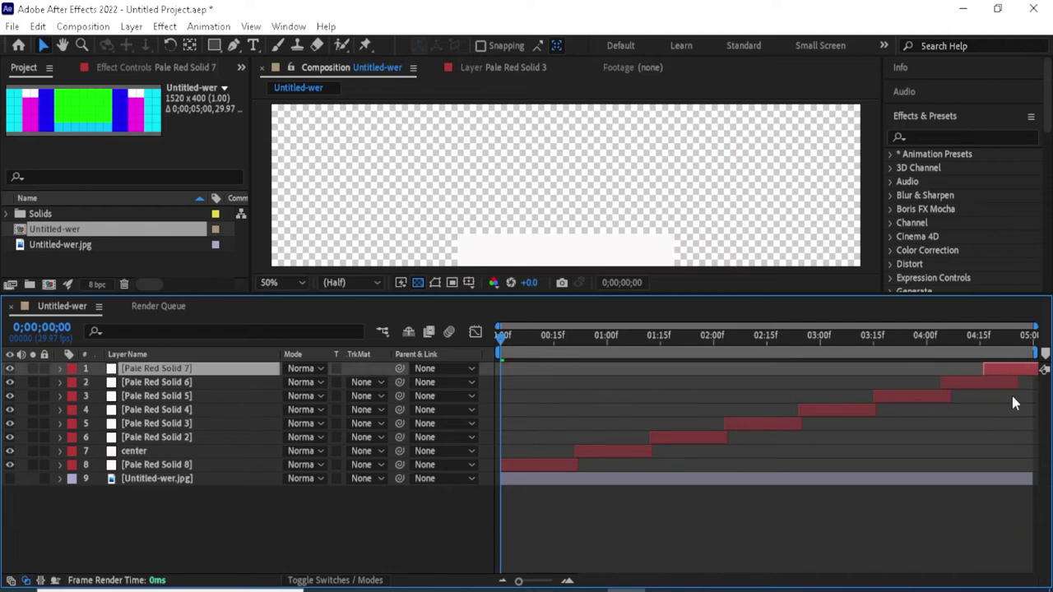
left_click_drag(999, 383, 927, 408)
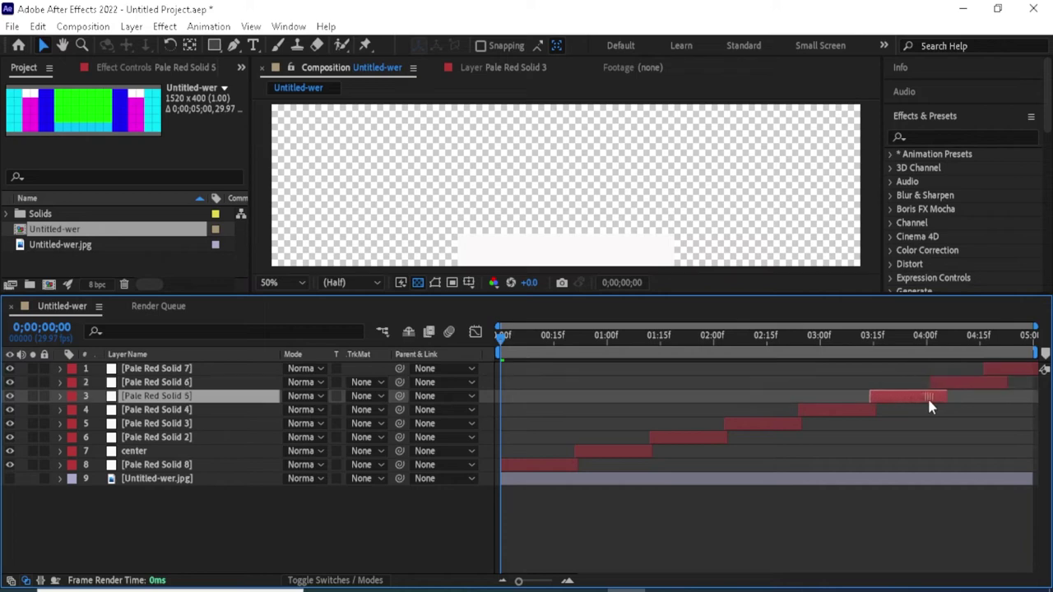
left_click(1002, 372)
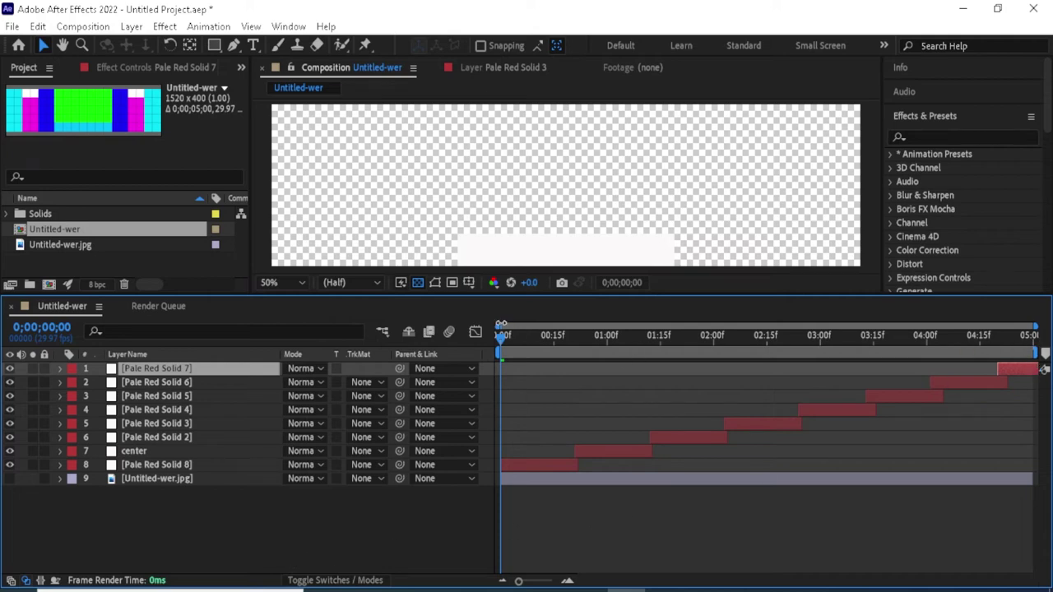
mouse_move(500, 338)
left_mouse_down()
mouse_move(1032, 337)
mouse_move(387, 407)
left_mouse_up()
left_click(420, 284)
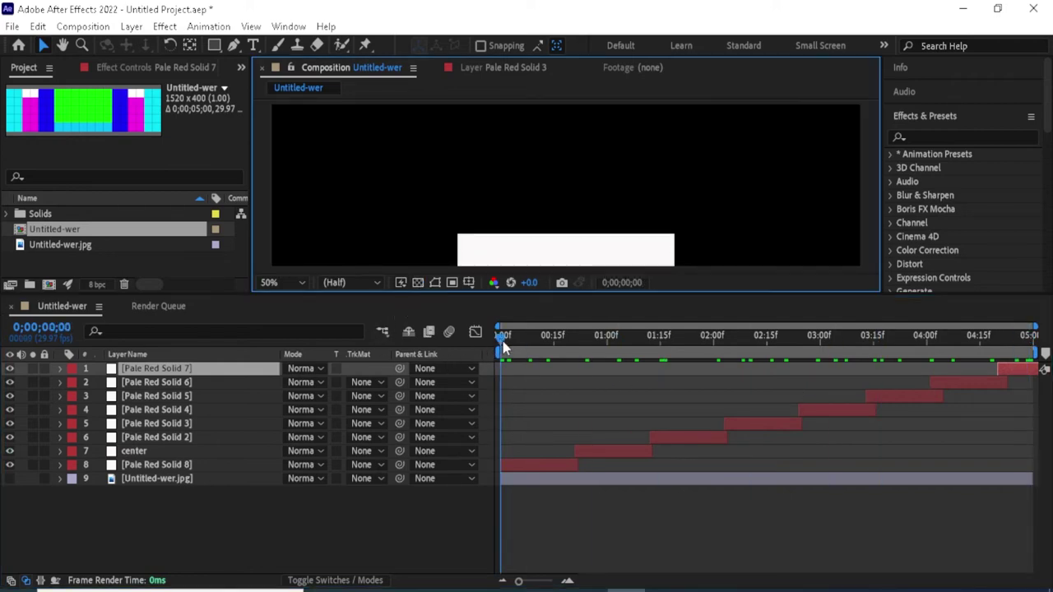
key("space")
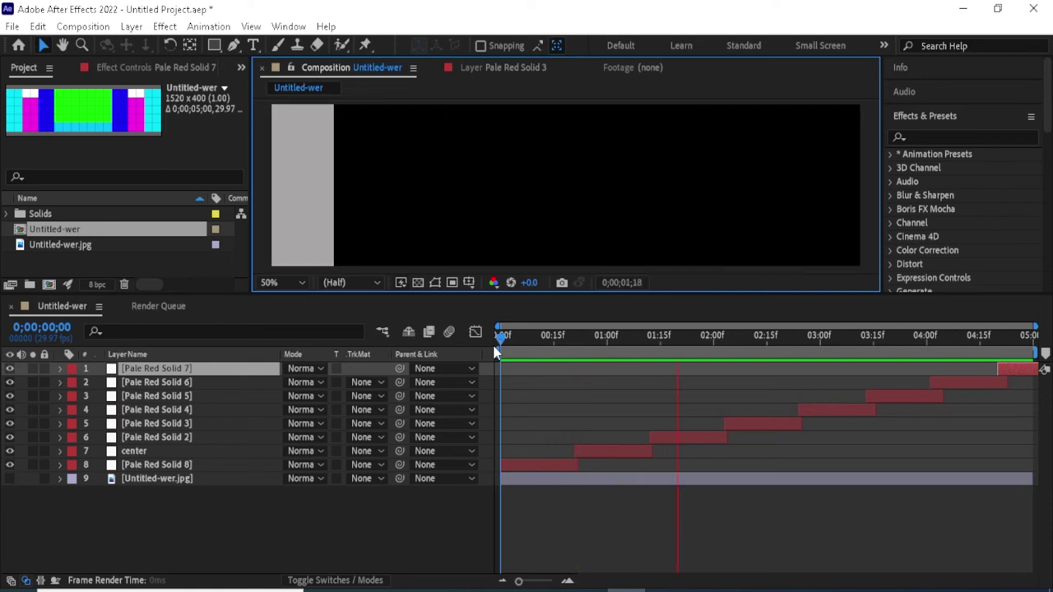
key("space")
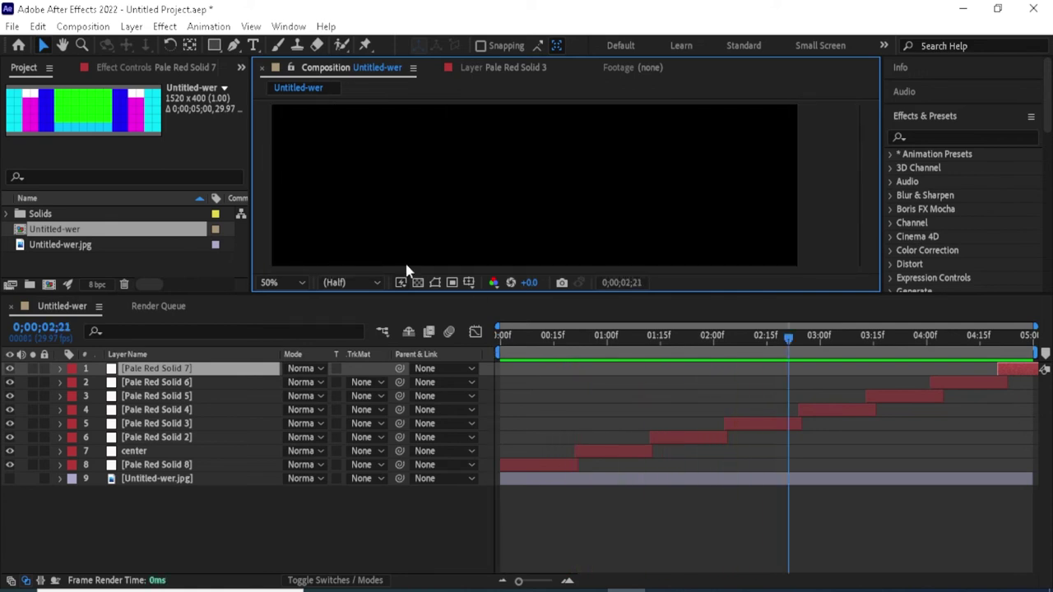
left_click(417, 284)
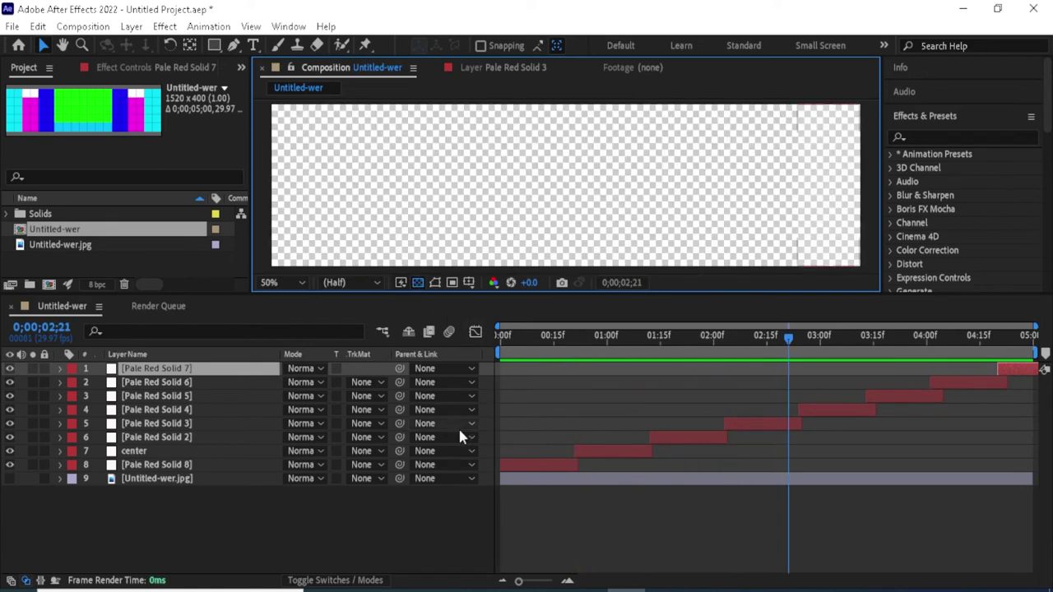
Step: Return to the first frame and add the Untitled-wer composition to the render queue
left_click_drag(788, 338, 501, 338)
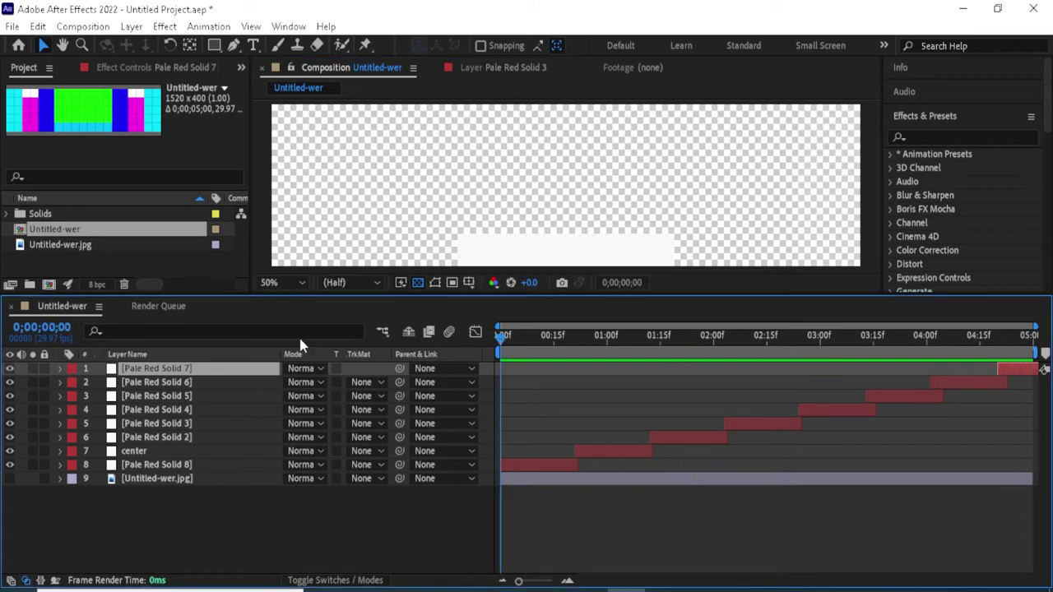
left_click(81, 28)
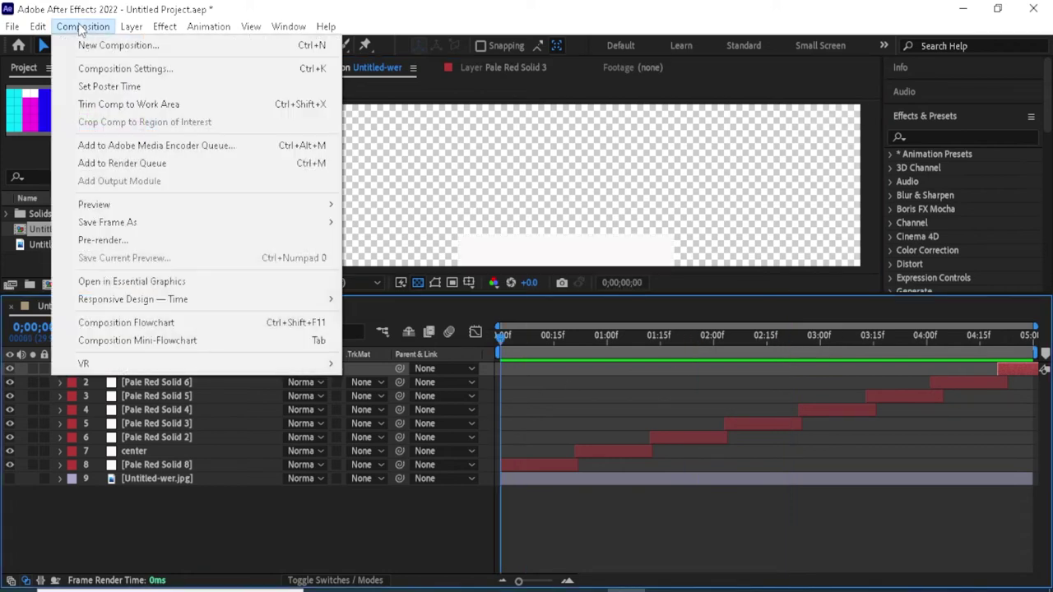
left_click(98, 163)
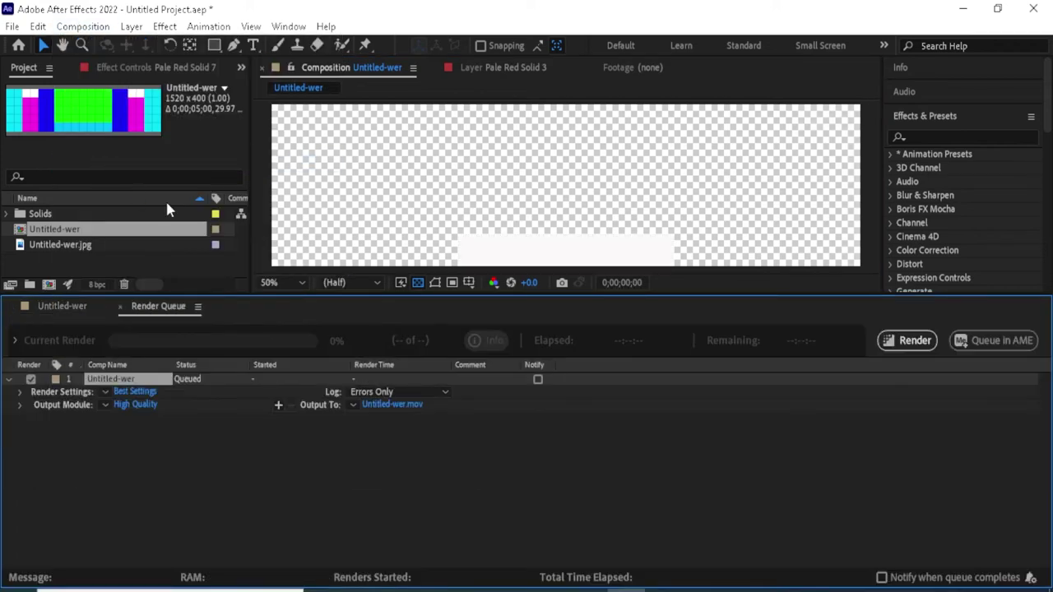
Step: Set the output module to DXV 3 format with the Alpha channel only
left_click(154, 407)
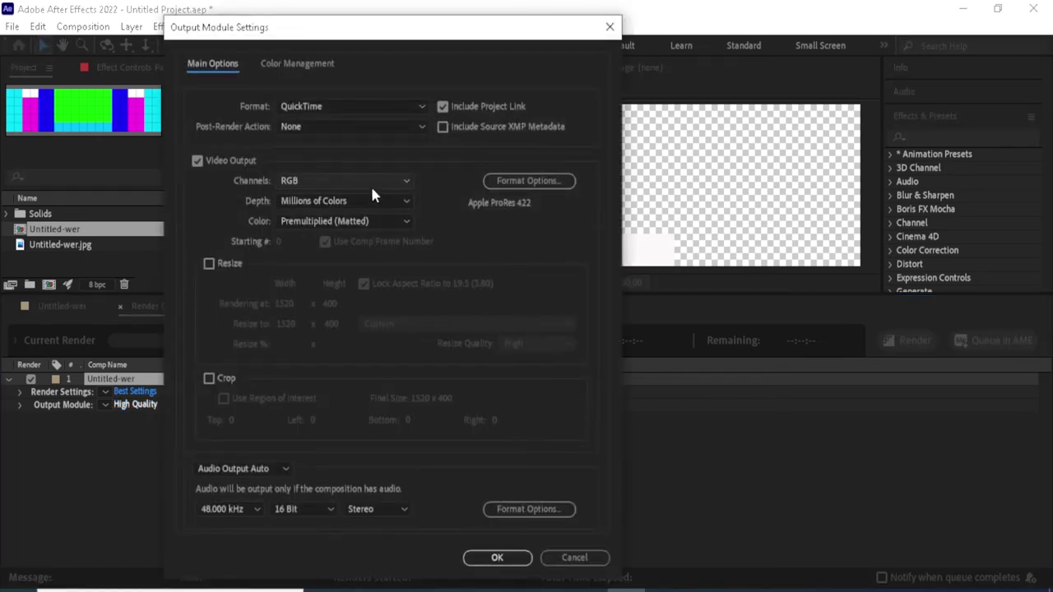
left_click(371, 107)
left_click(338, 177)
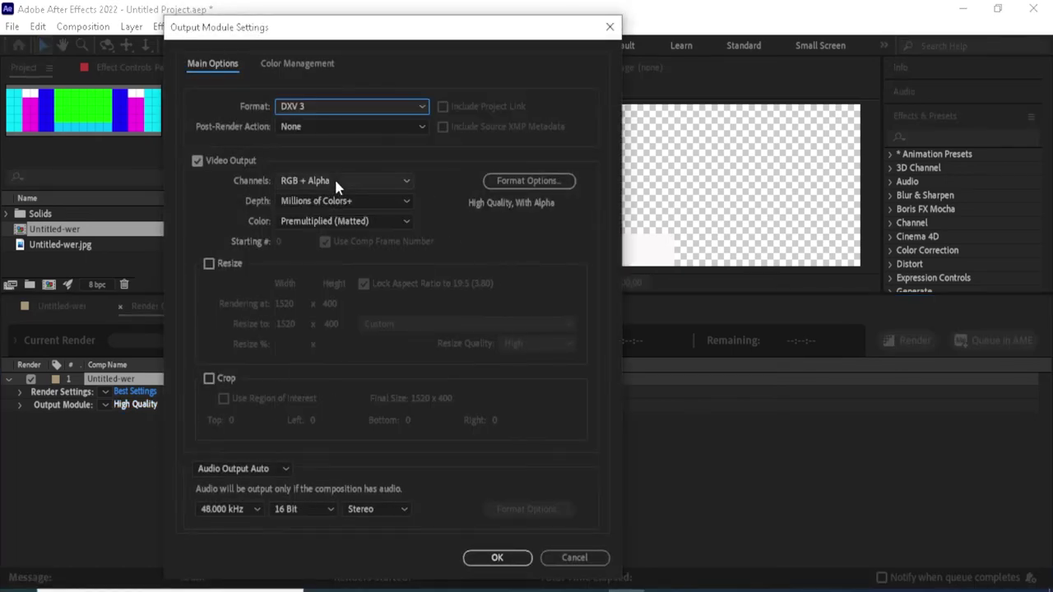
left_click(339, 179)
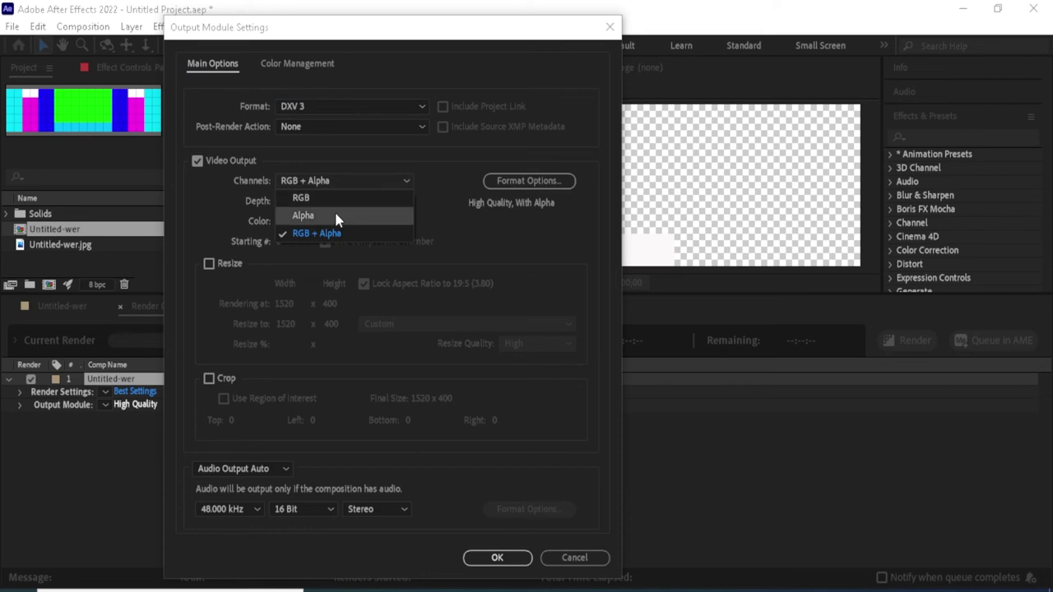
left_click(336, 214)
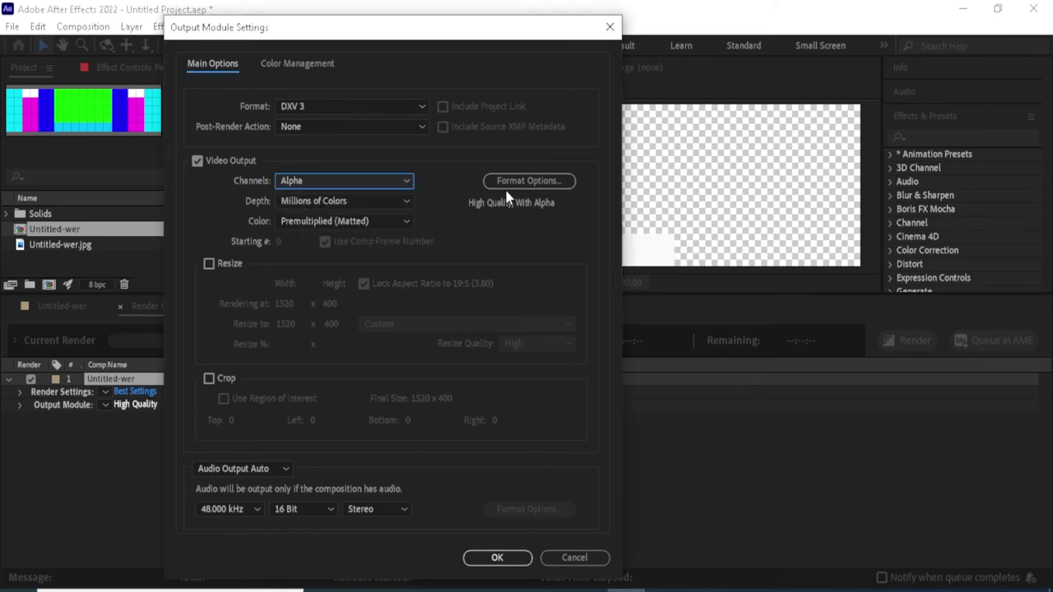
left_click(487, 558)
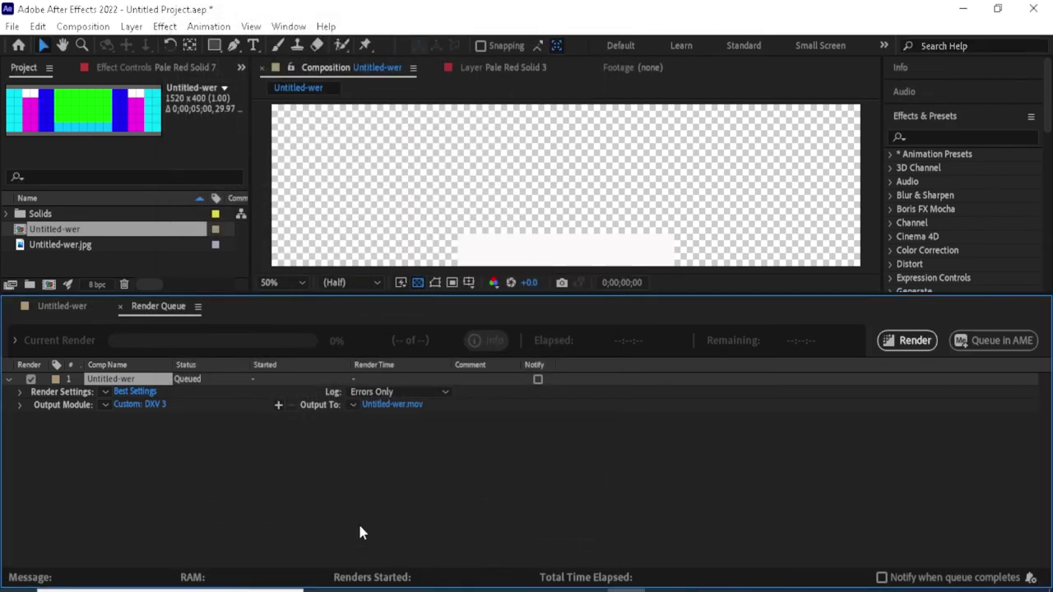
Step: Save the output as chaserrrrrr.mov in New folder (3), render it, then minimize After Effects
left_click(414, 405)
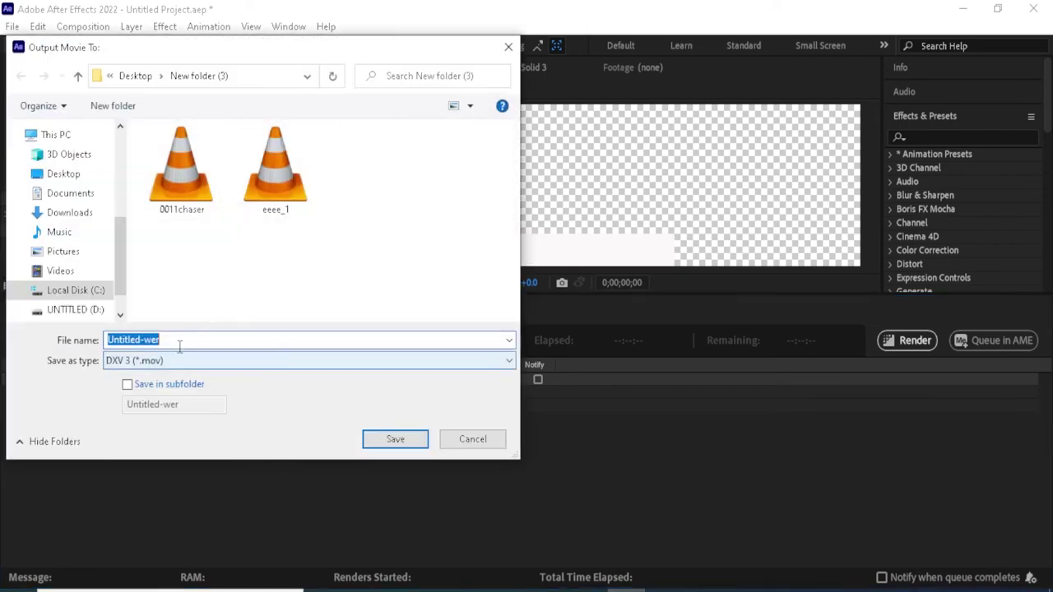
type("chaserrrrrr")
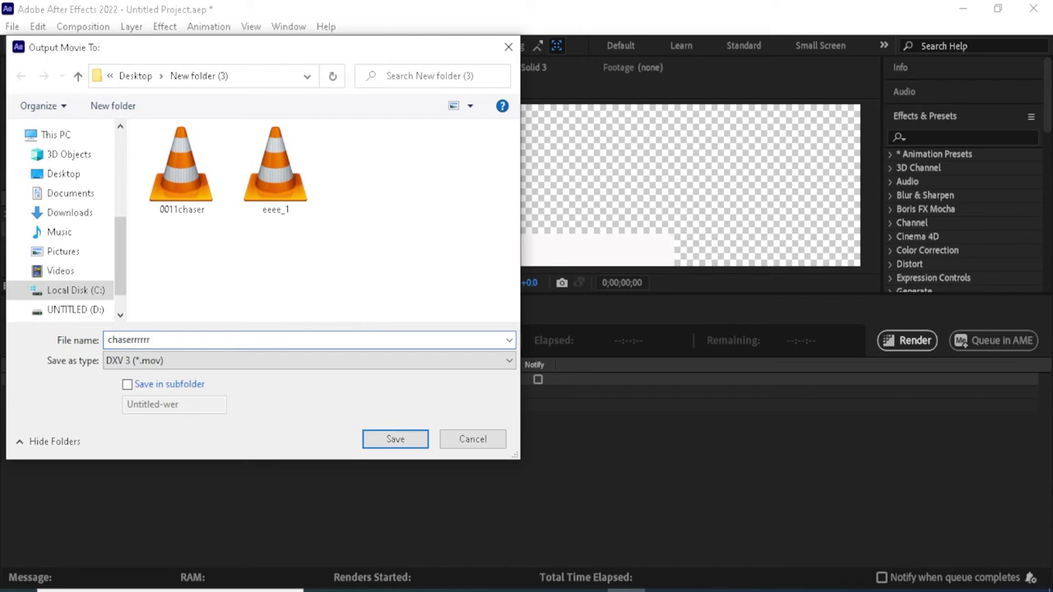
left_click(403, 442)
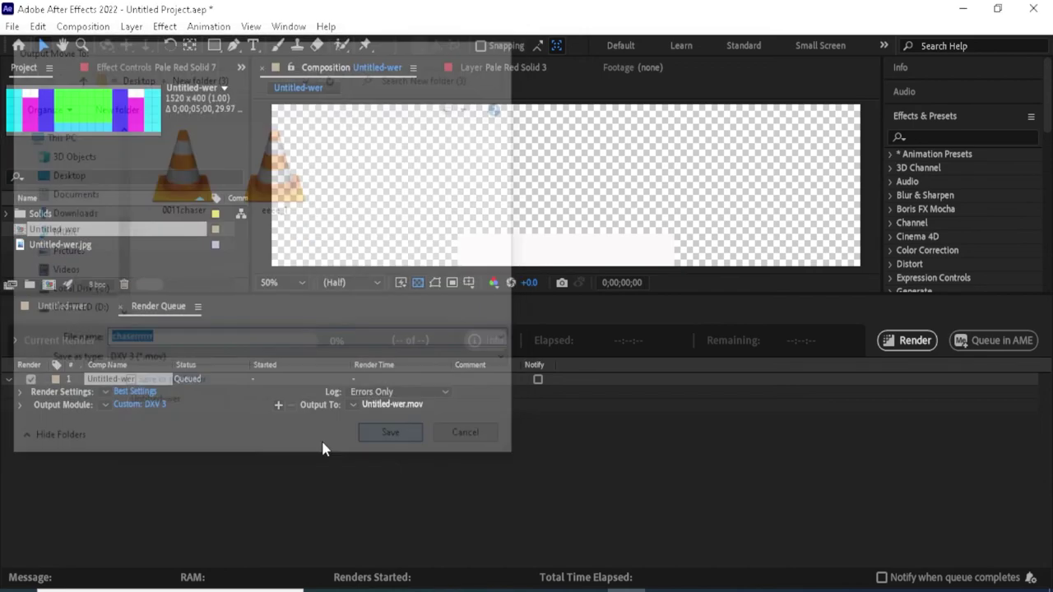
left_click(907, 340)
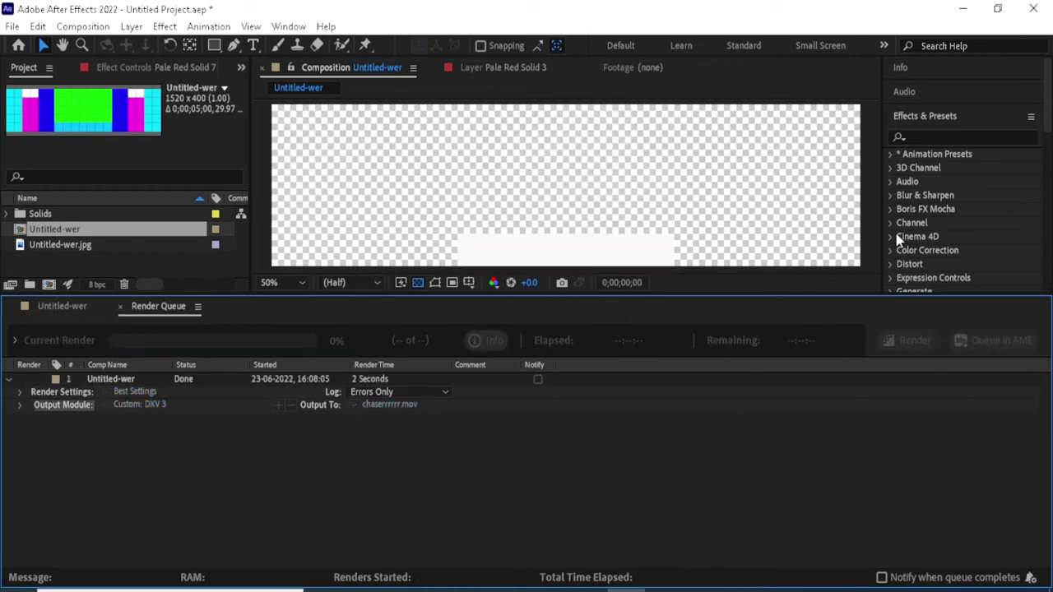
left_click(964, 8)
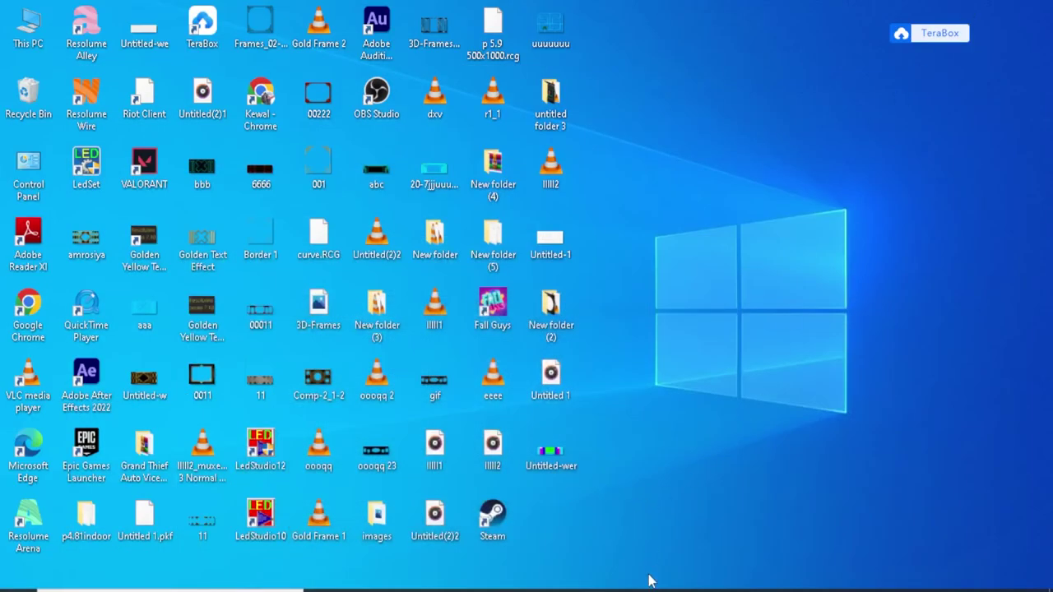
Step: Open New folder (3) on the desktop and drag the chaserrrrrr video toward Resolume Arena
double_click(492, 244)
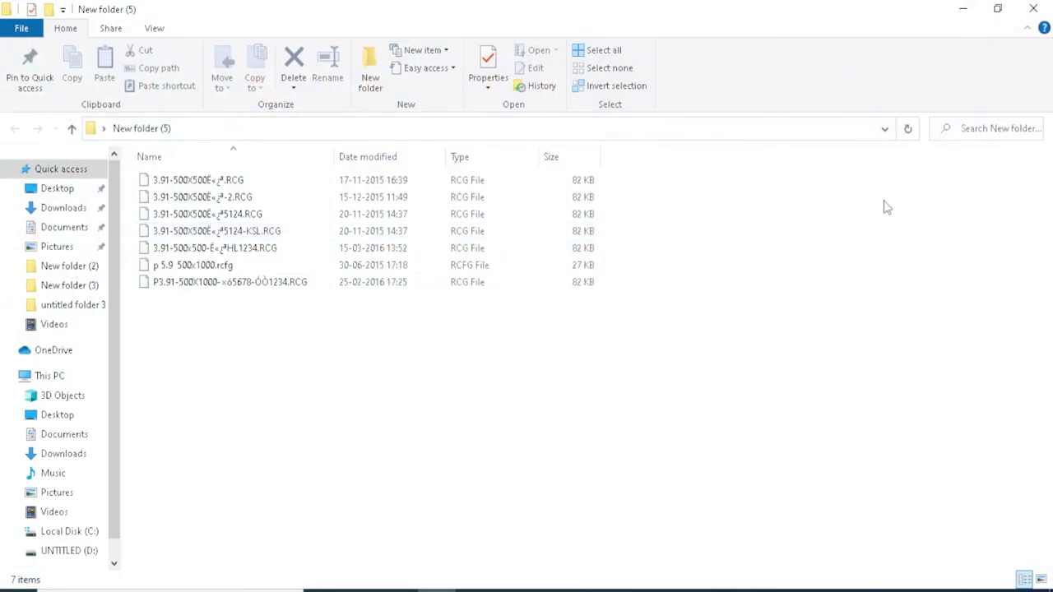
left_click(1038, 15)
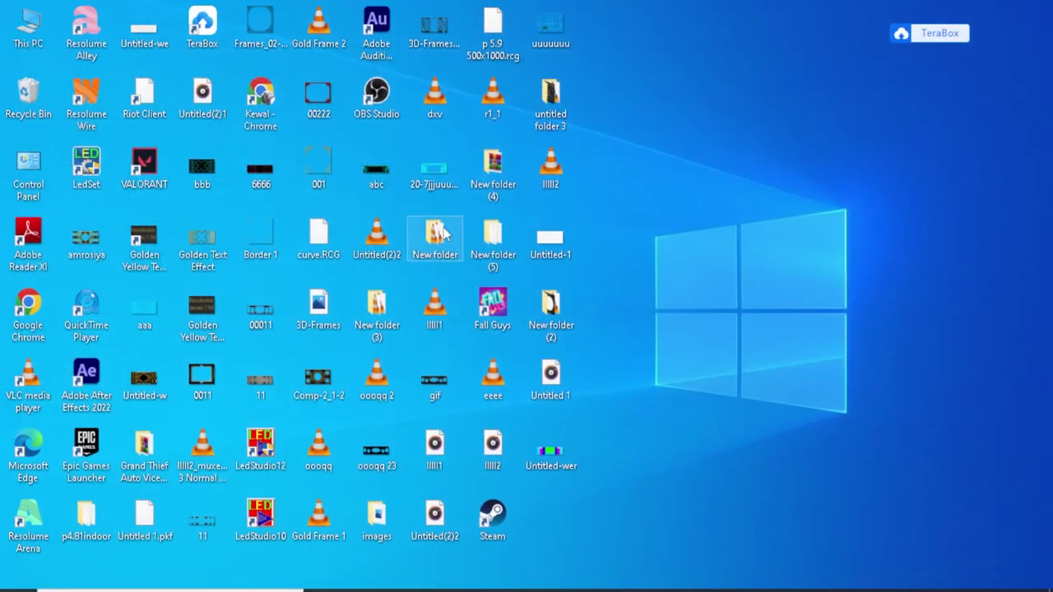
double_click(393, 323)
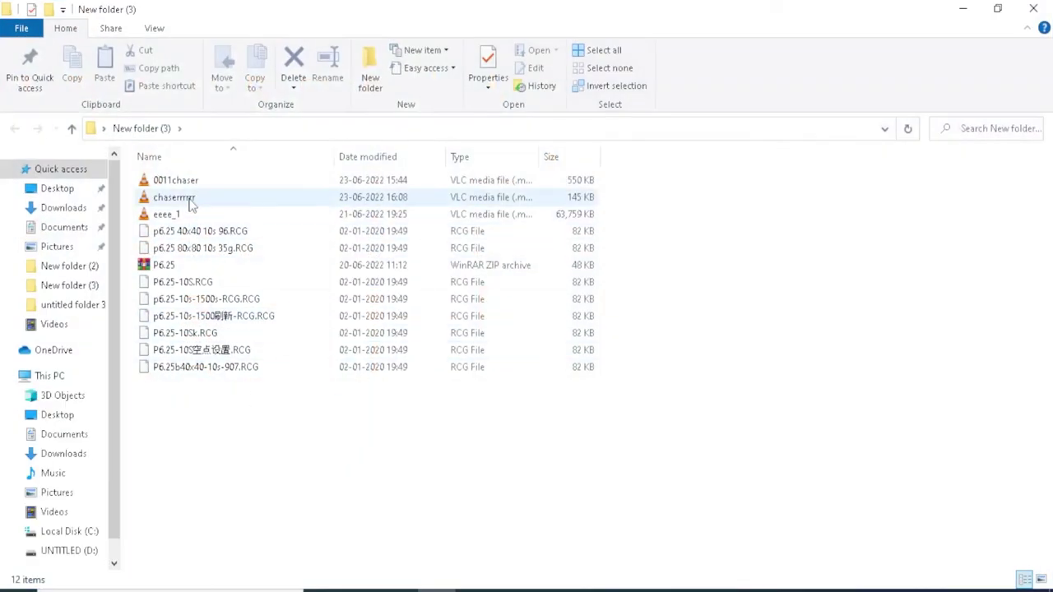
left_click_drag(189, 204, 662, 589)
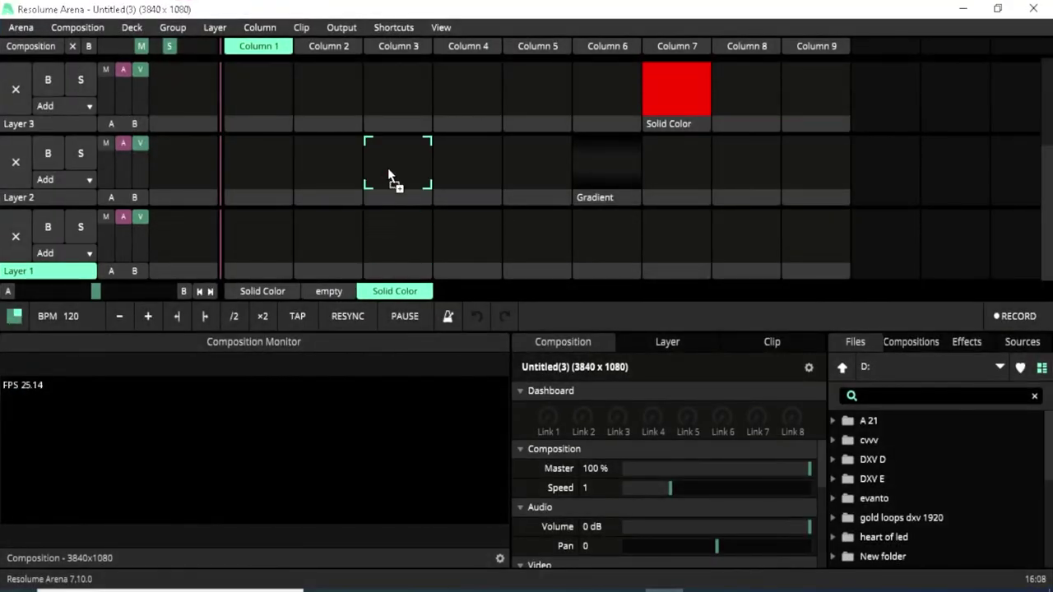
Step: Drop the chaser clip into Layer 2, Column 3, trigger it, and set its Resize to Stretch
left_click_drag(662, 589, 388, 171)
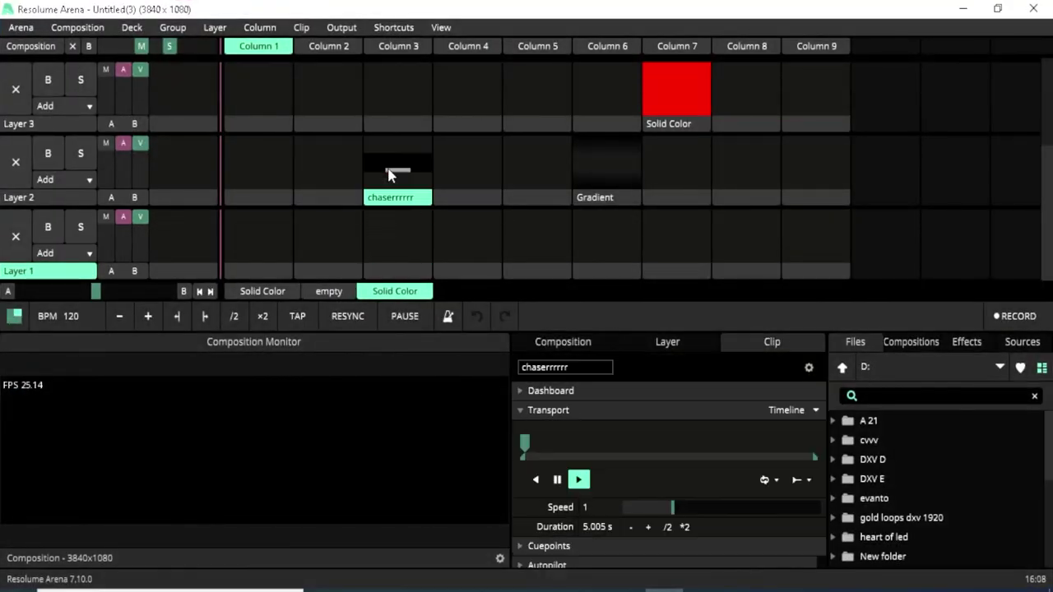
left_click(390, 175)
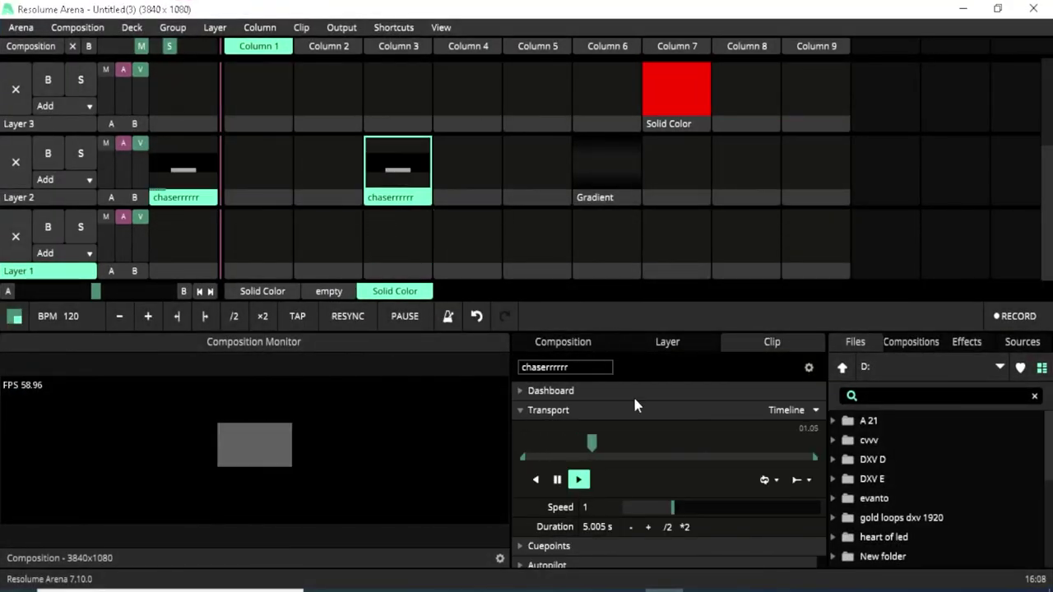
right_click(410, 195)
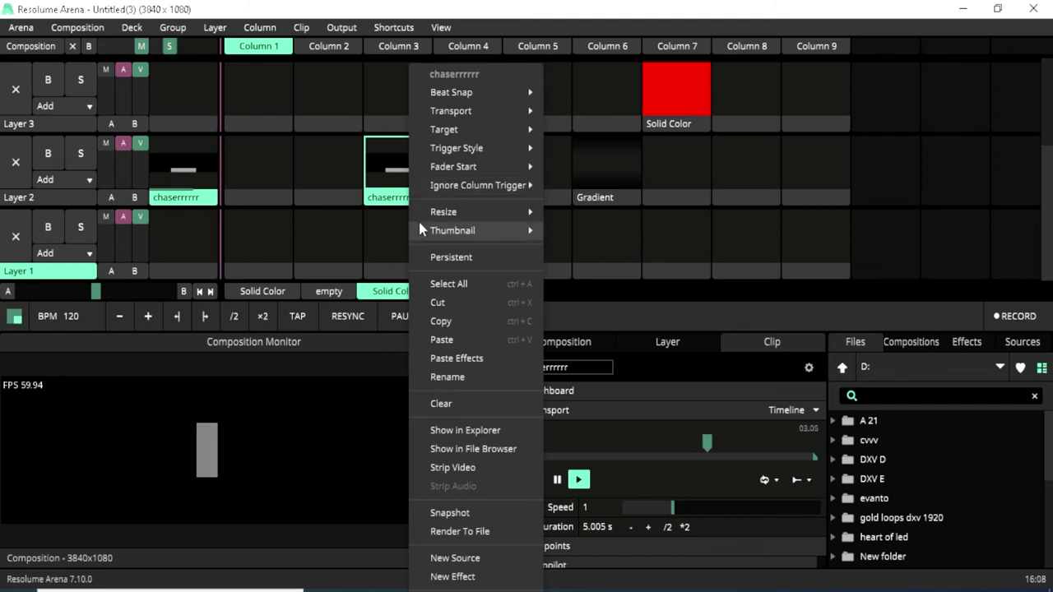
mouse_move(452, 216)
left_click(580, 251)
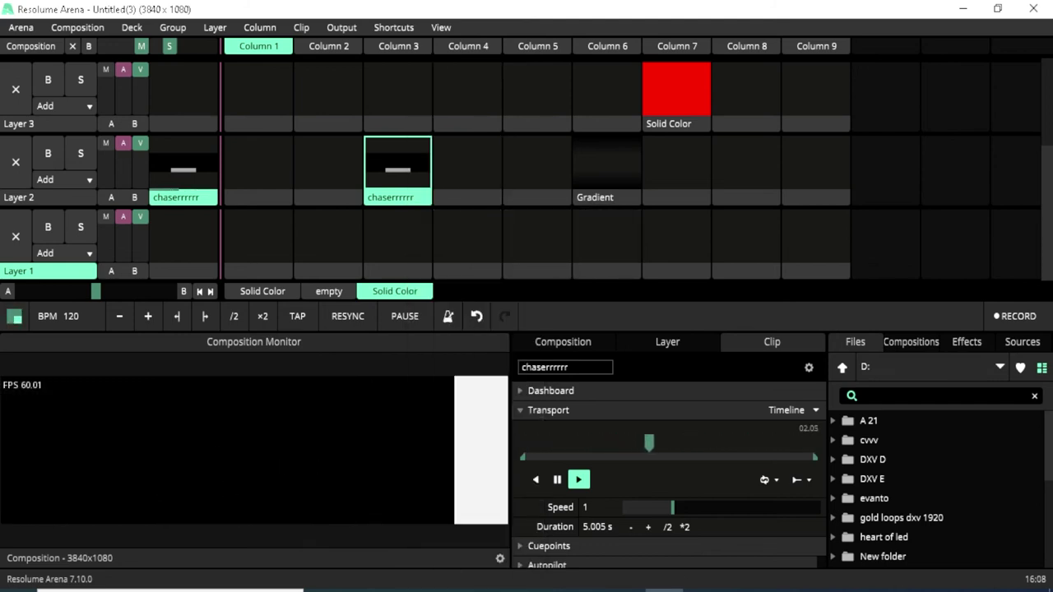
Step: Set the clip's playback speed to about 7.33 and bring up the Effects list
left_click_drag(672, 508, 781, 517)
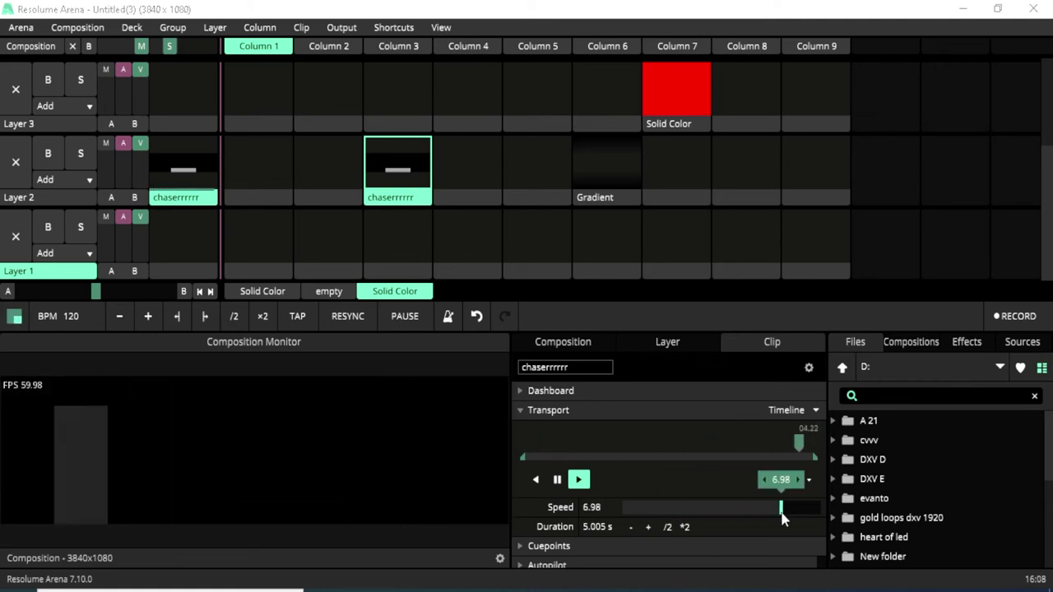
left_click_drag(781, 517, 788, 524)
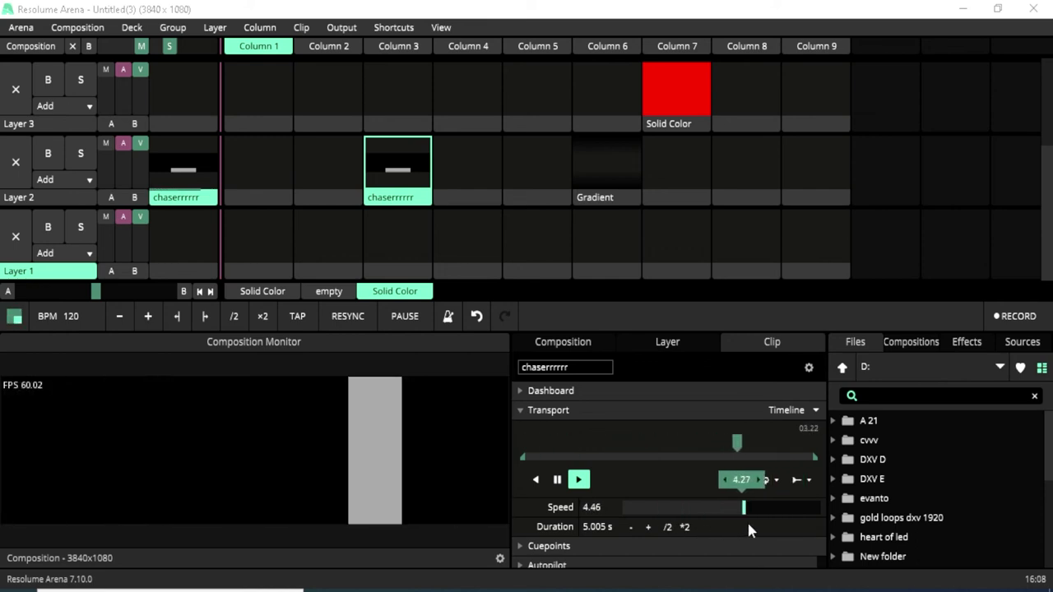
left_click_drag(789, 528, 805, 537)
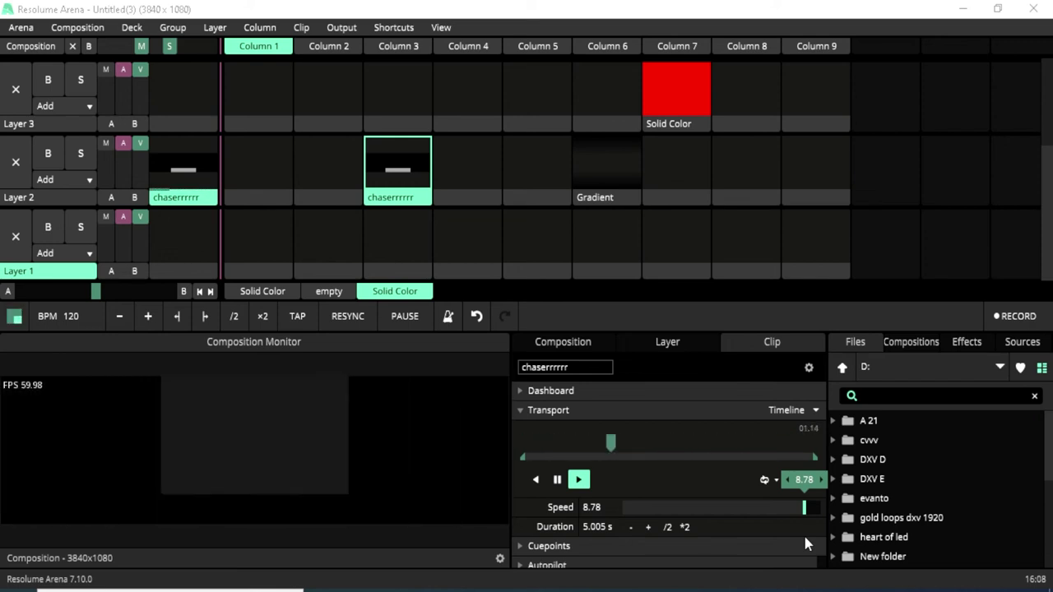
mouse_move(805, 537)
left_mouse_down()
mouse_move(777, 538)
mouse_move(787, 537)
left_mouse_up()
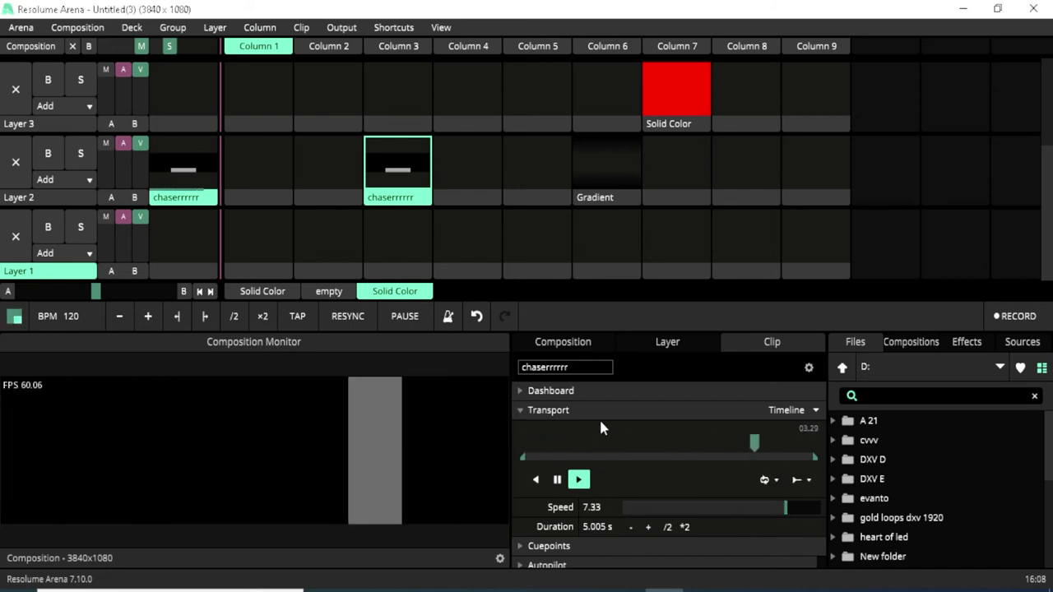
left_click(966, 342)
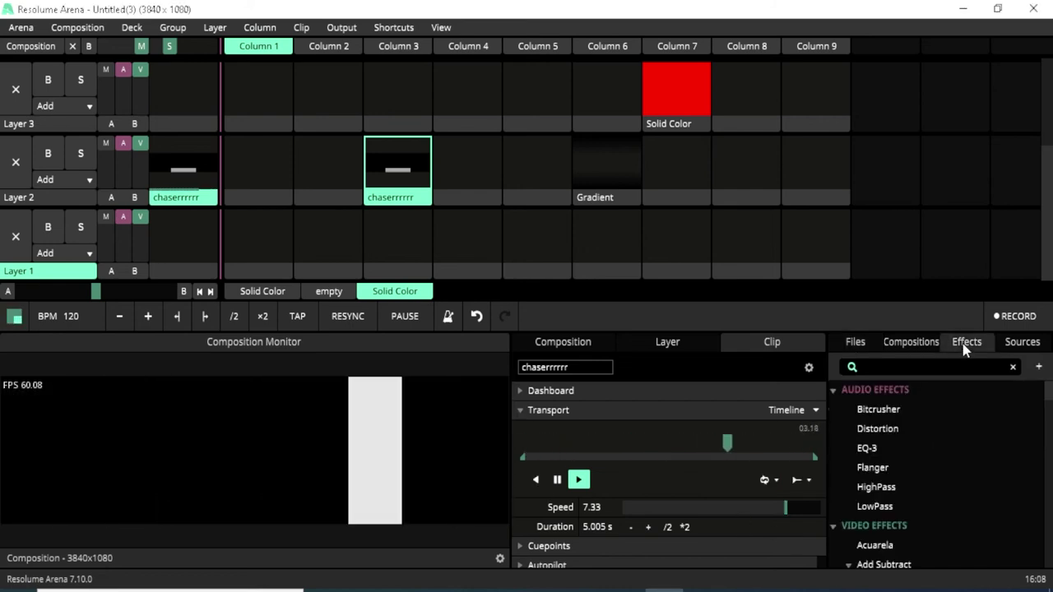
Step: Apply the Colorize effect to the chaserrrrrr clip and collapse Transport and video sections to show its settings
left_click_drag(1047, 380, 1049, 409)
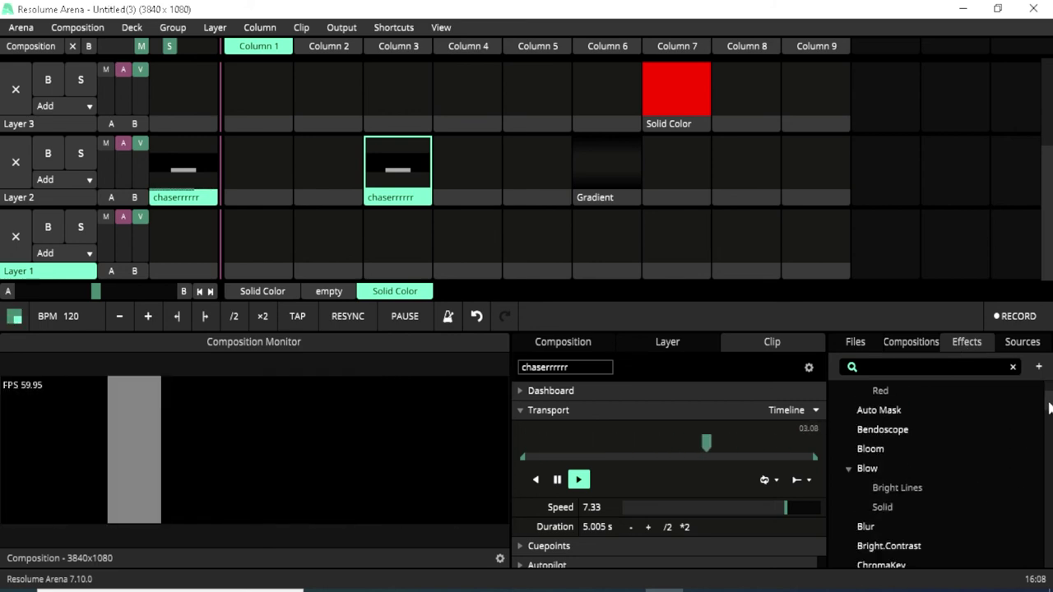
scroll(898, 403, "down", 3)
scroll(899, 403, "down", 1)
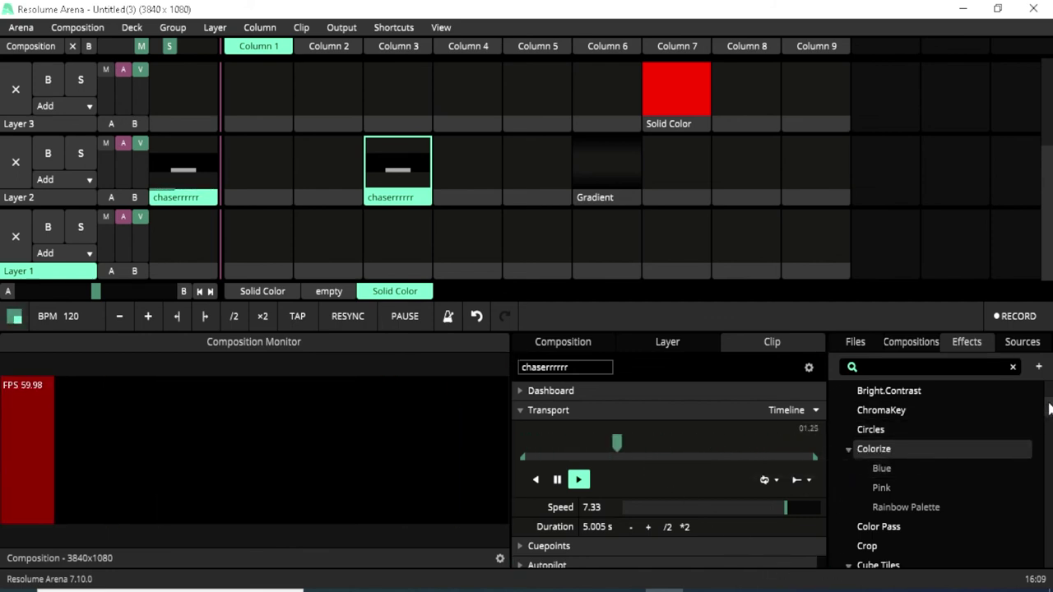
left_click_drag(1048, 395, 1049, 425)
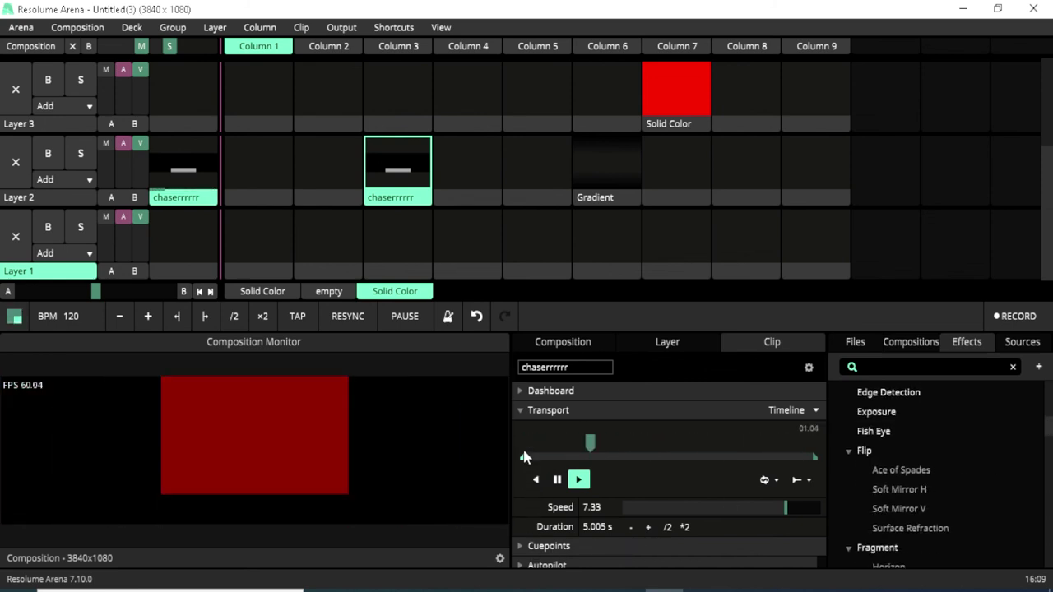
left_click(515, 405)
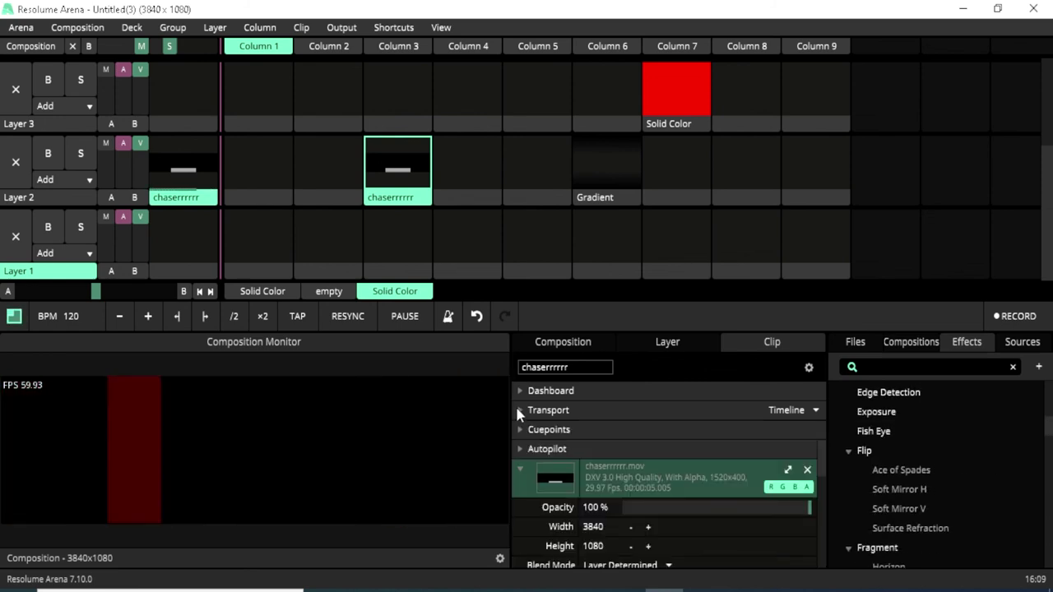
left_click(519, 468)
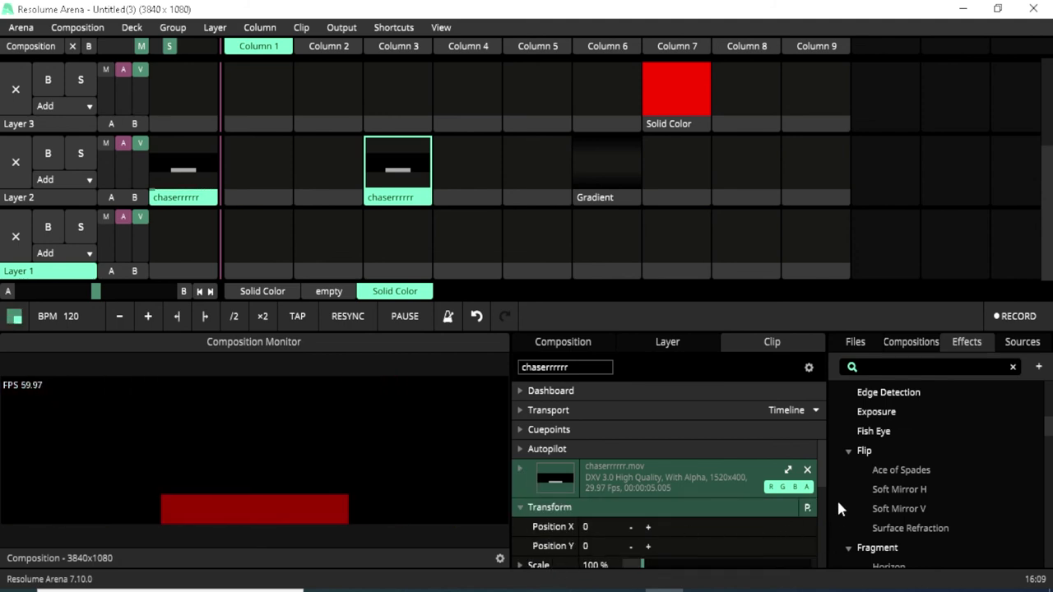
left_click_drag(823, 463, 819, 528)
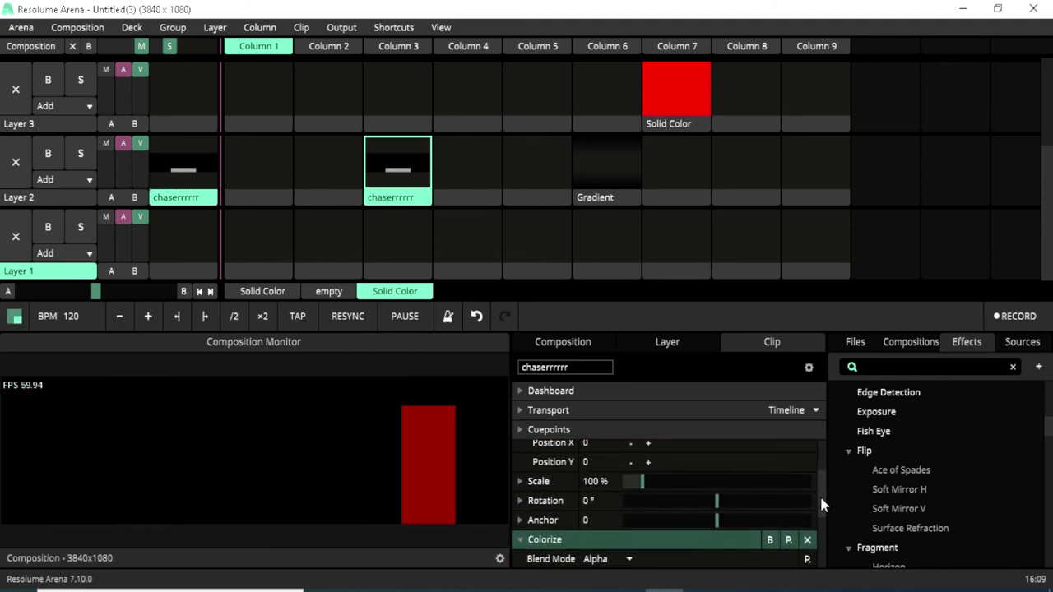
Step: Switch the Colorize colour to HSB and set its Hue to animate on a 5-second Timeline
left_click(613, 508)
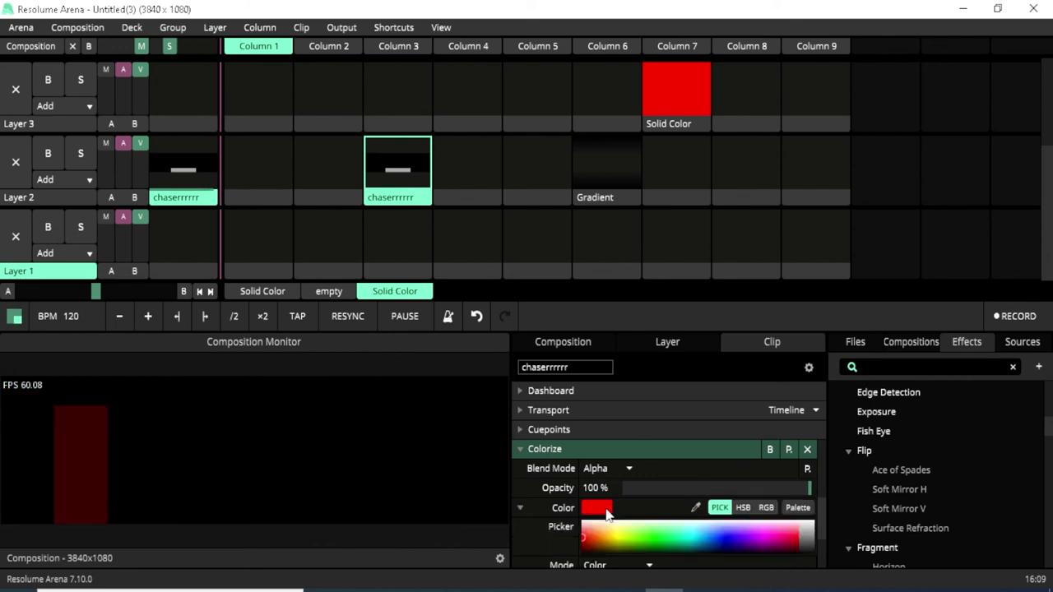
left_click(744, 509)
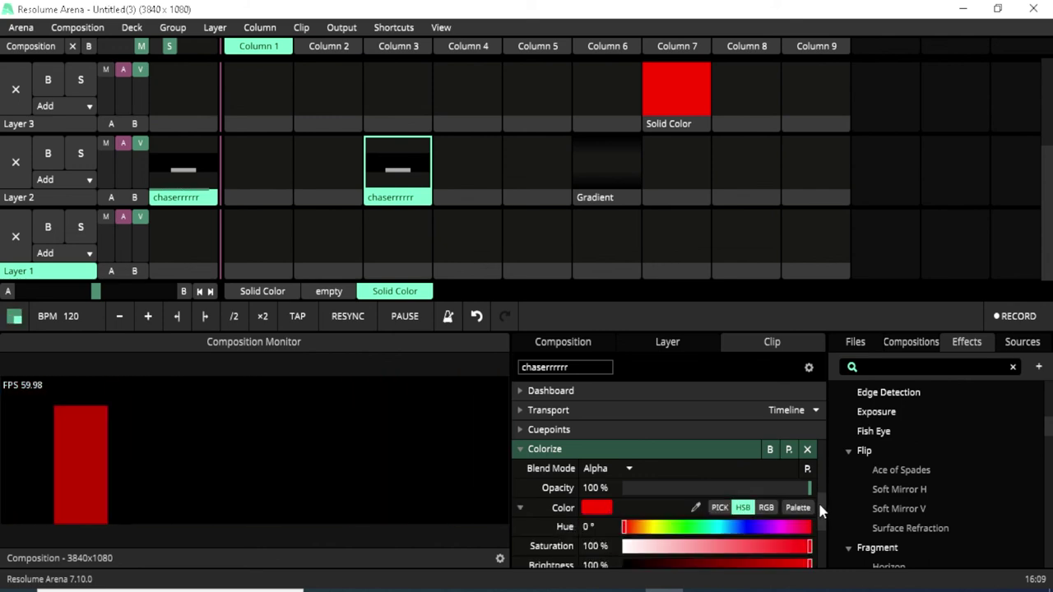
left_click_drag(820, 505, 818, 513)
left_click(522, 489)
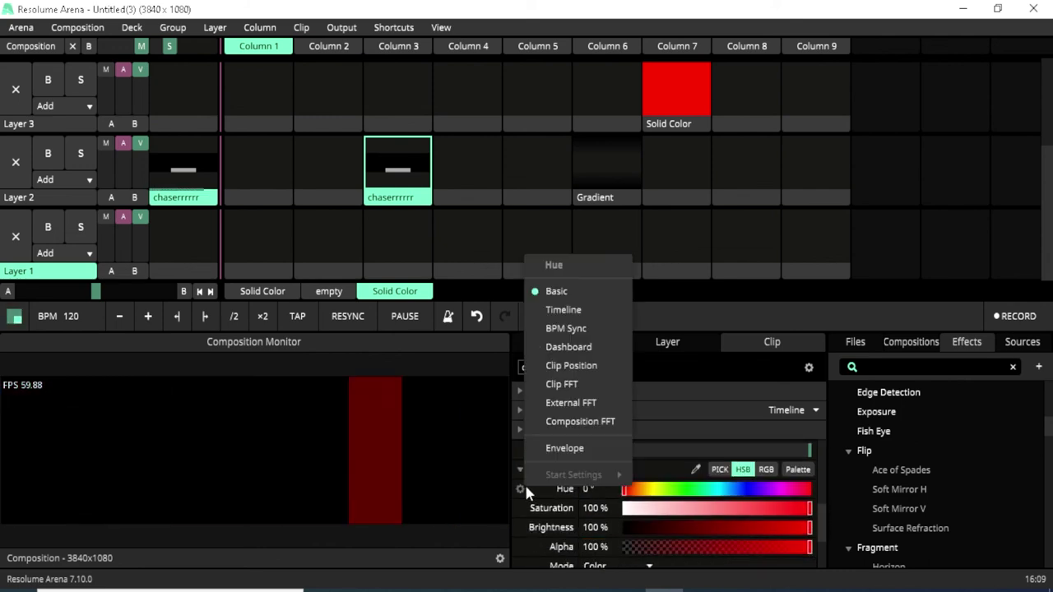
left_click(537, 307)
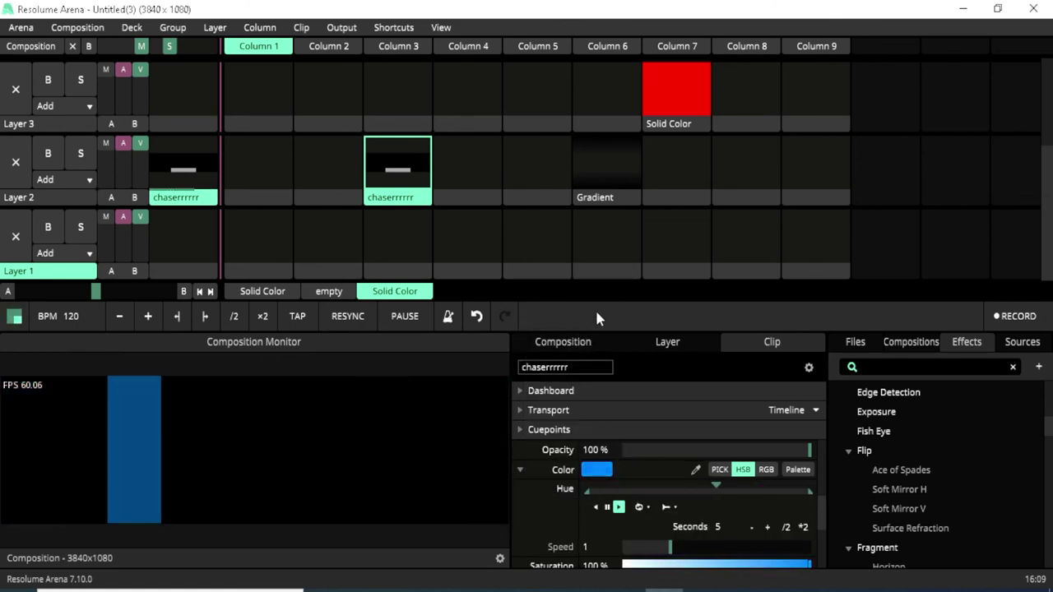
left_click_drag(606, 300, 637, 214)
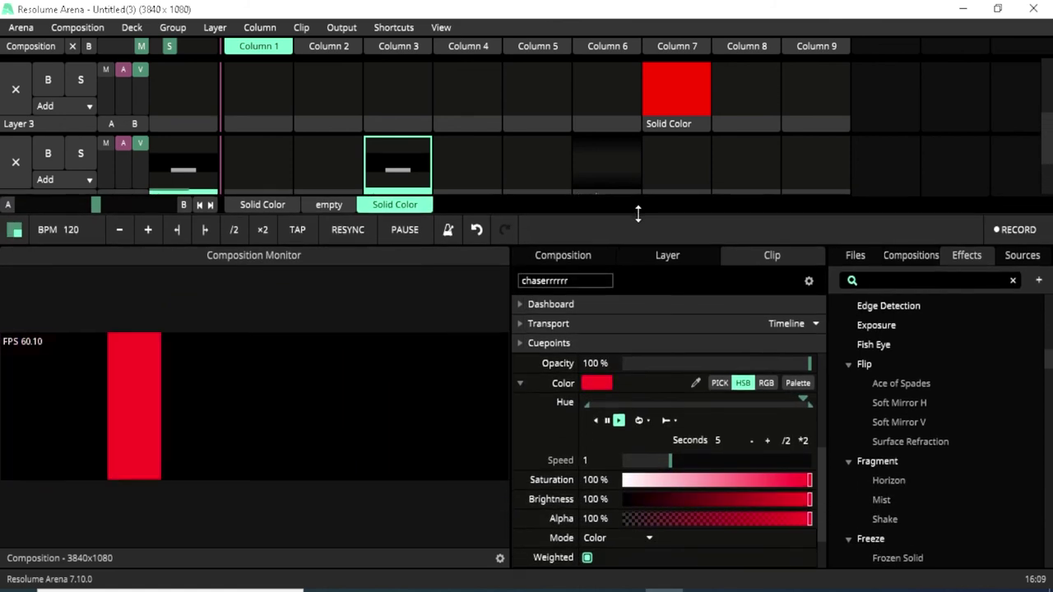